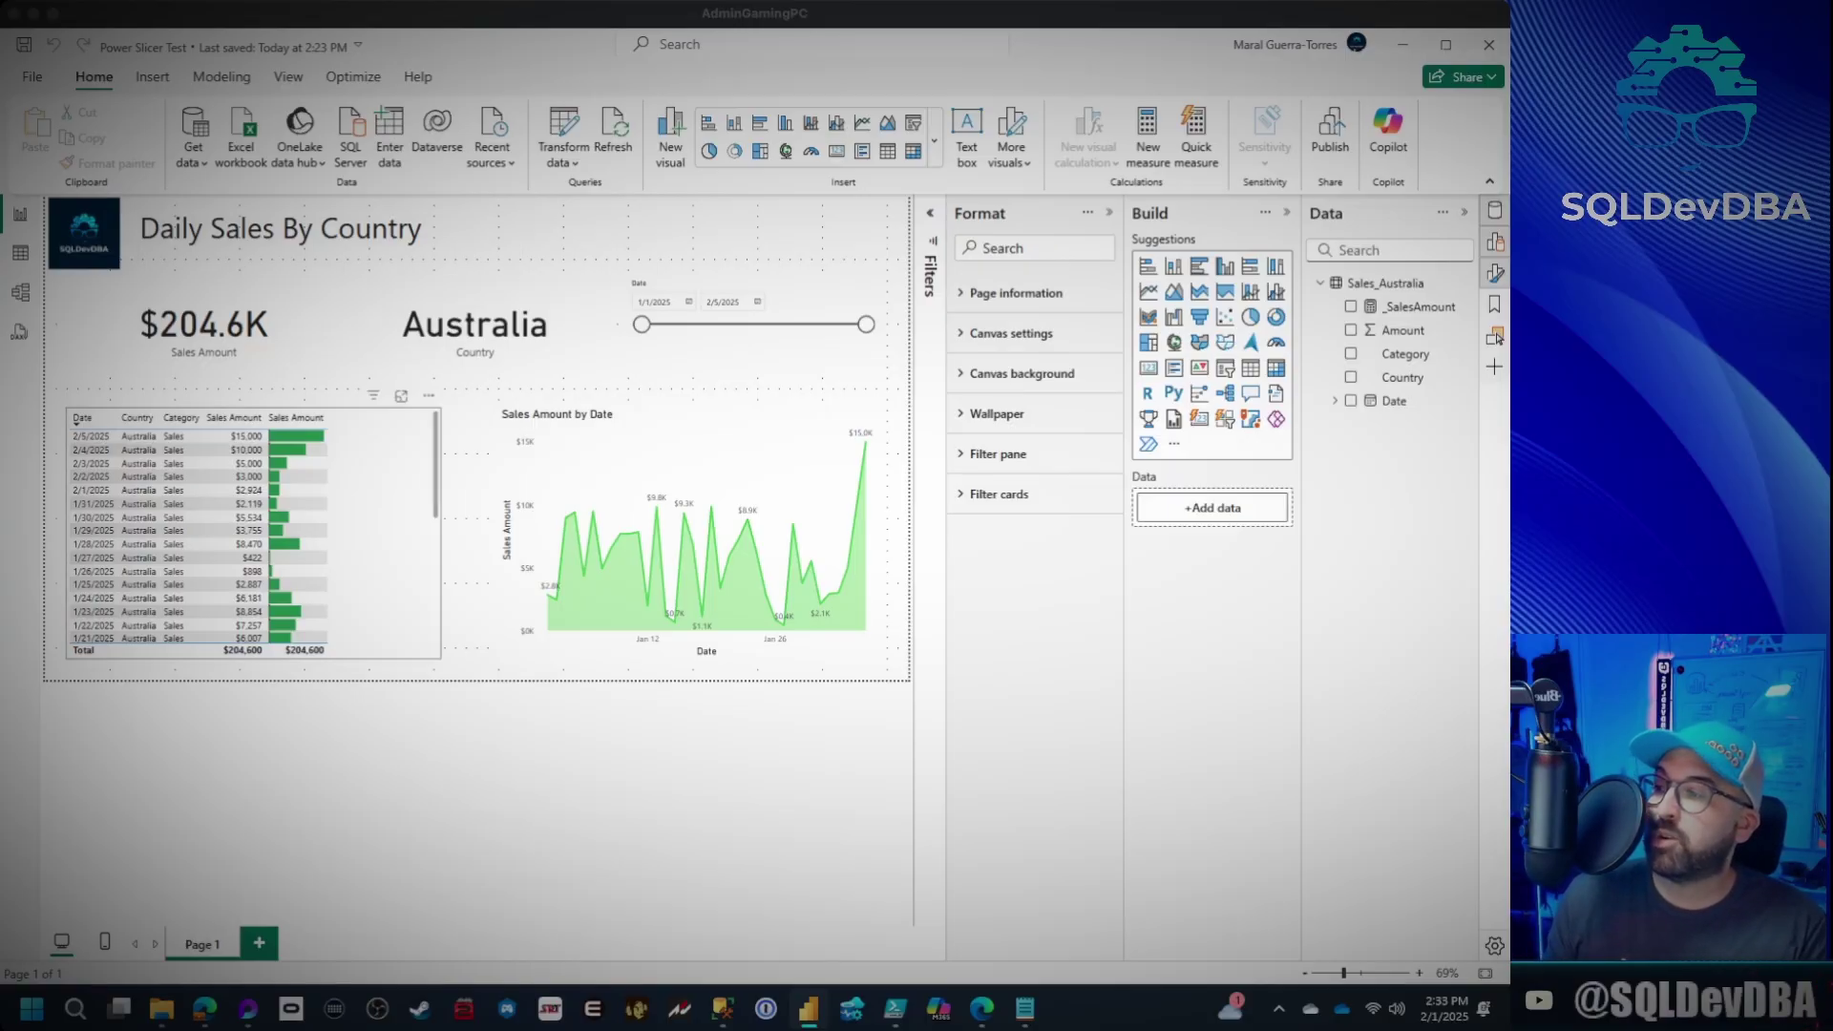
# Inspect the fields of the sales table, Sales Amount by Date line chart and date slicer.
pyautogui.click(191, 535)
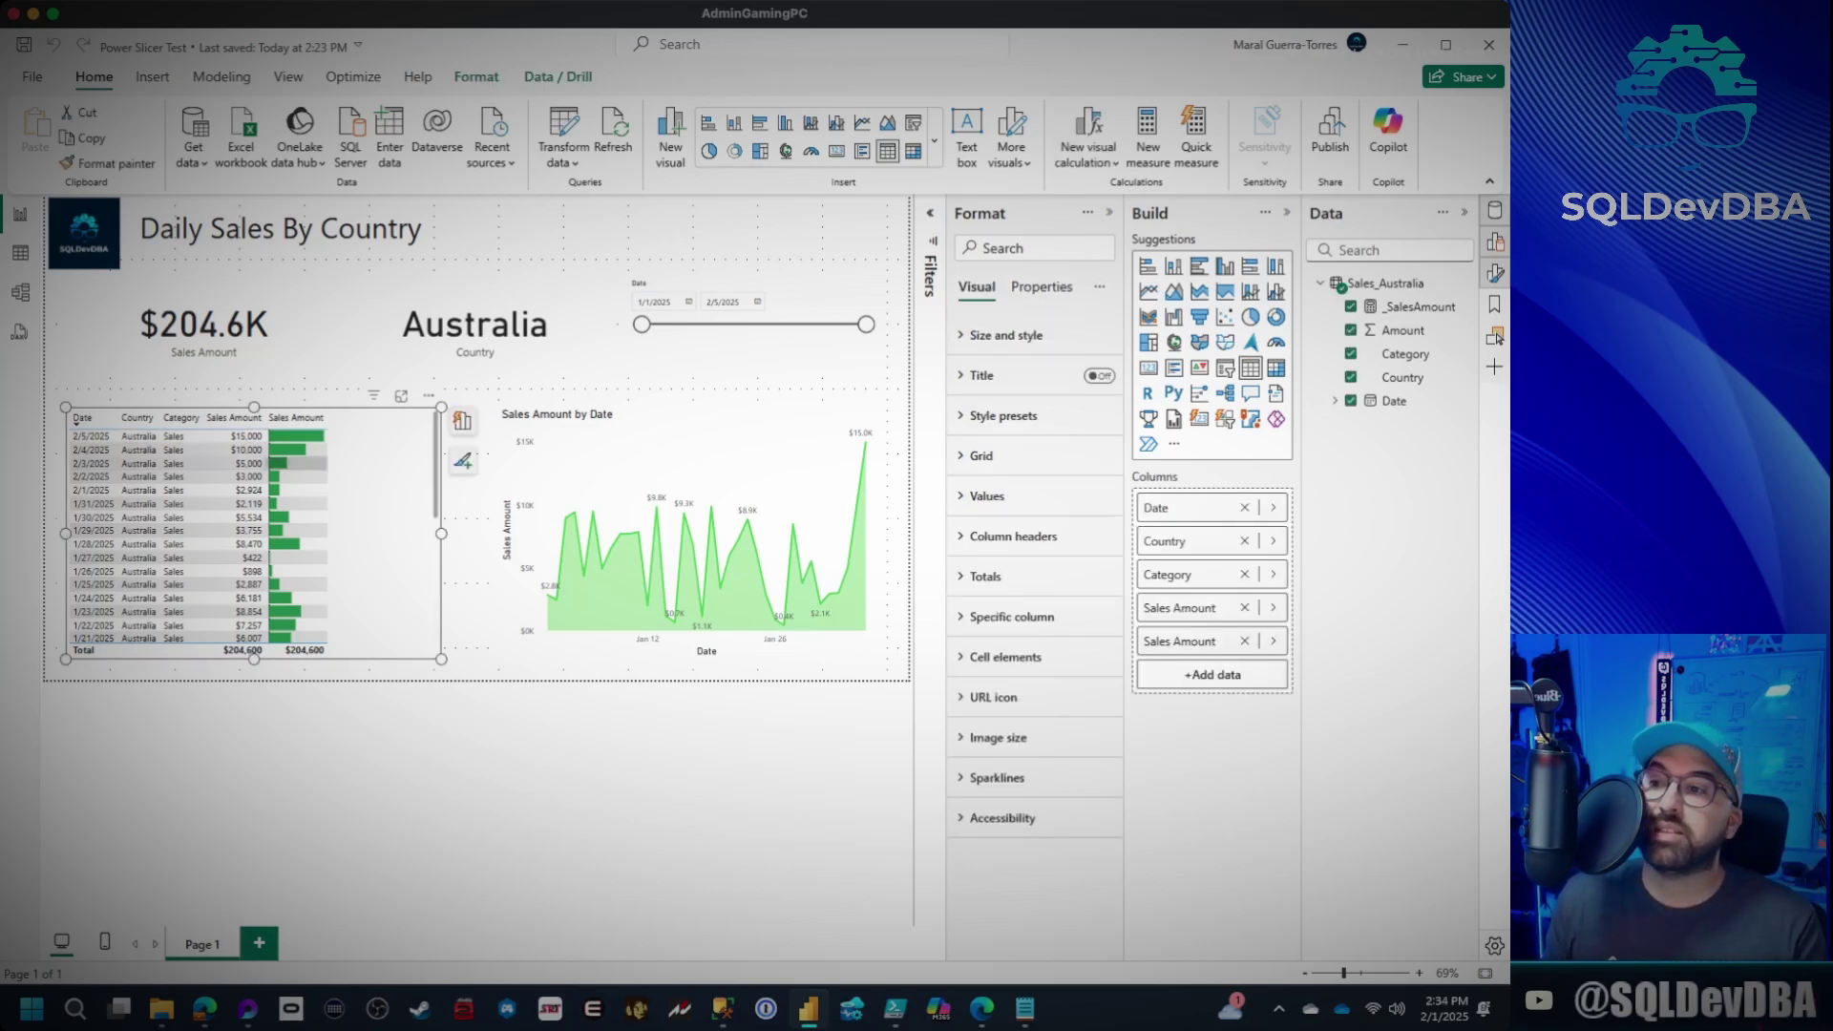
pyautogui.click(687, 516)
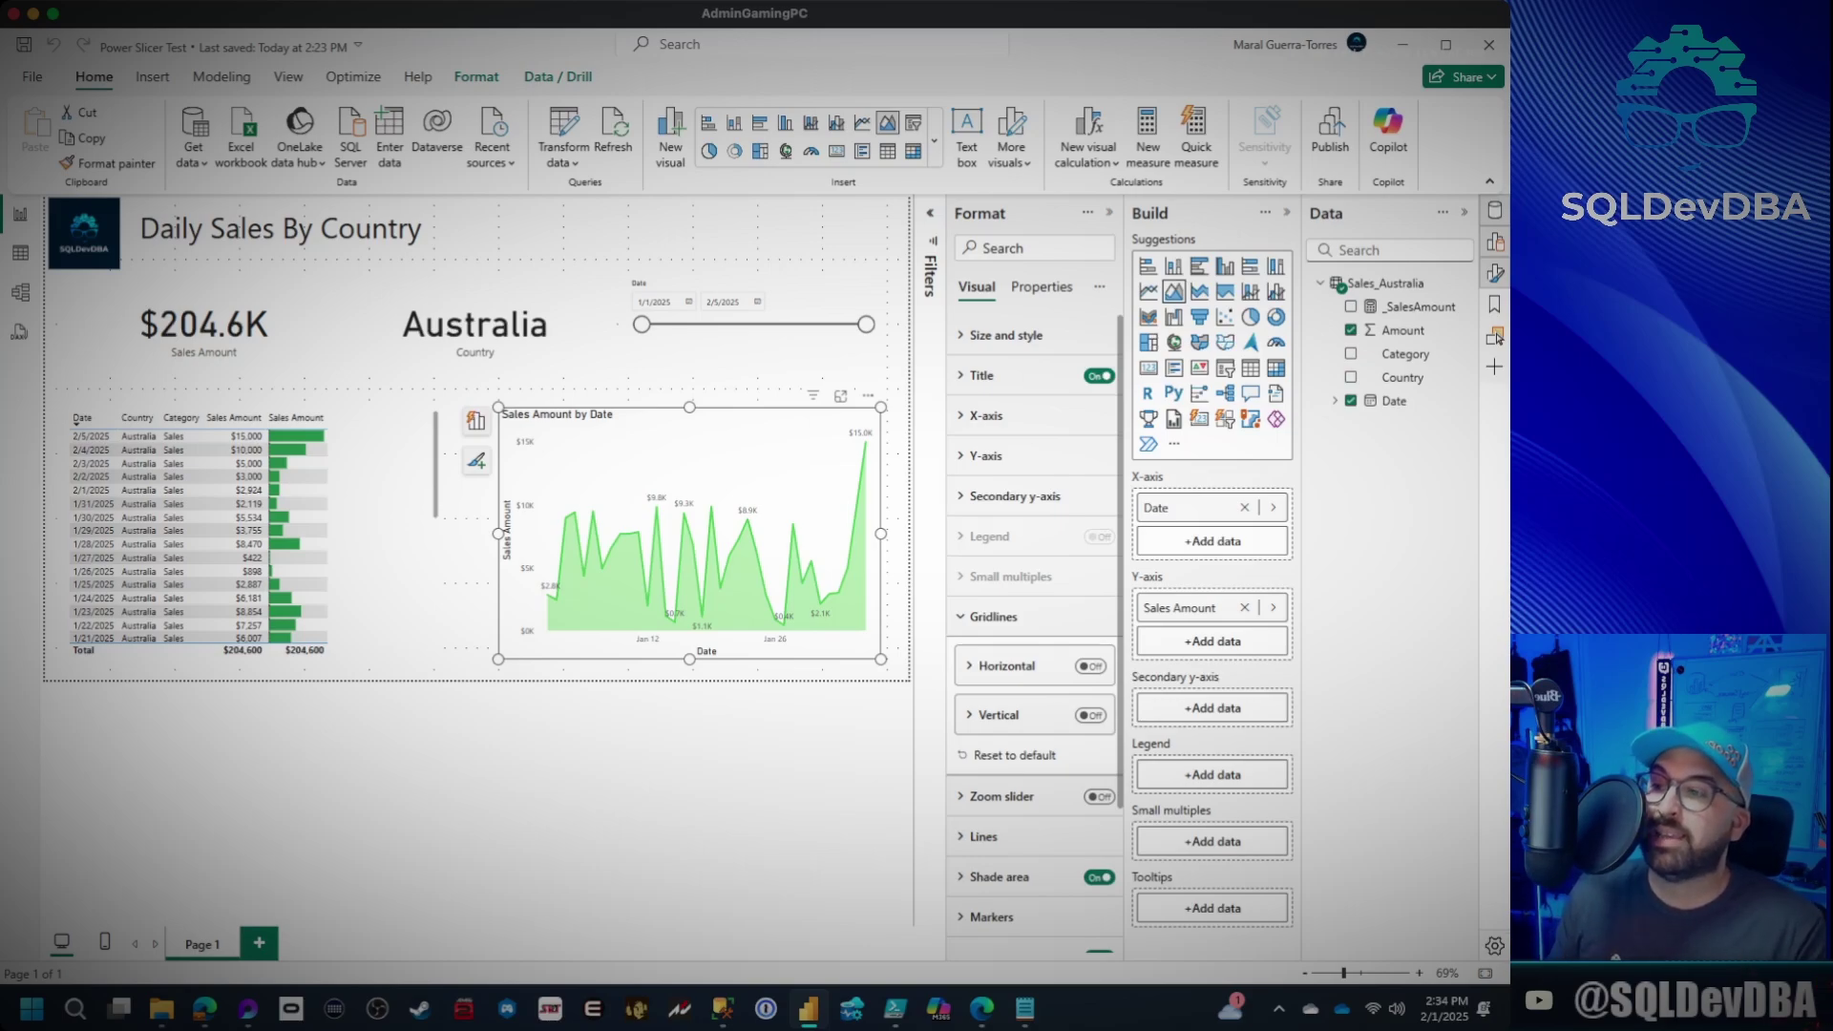
pyautogui.click(754, 353)
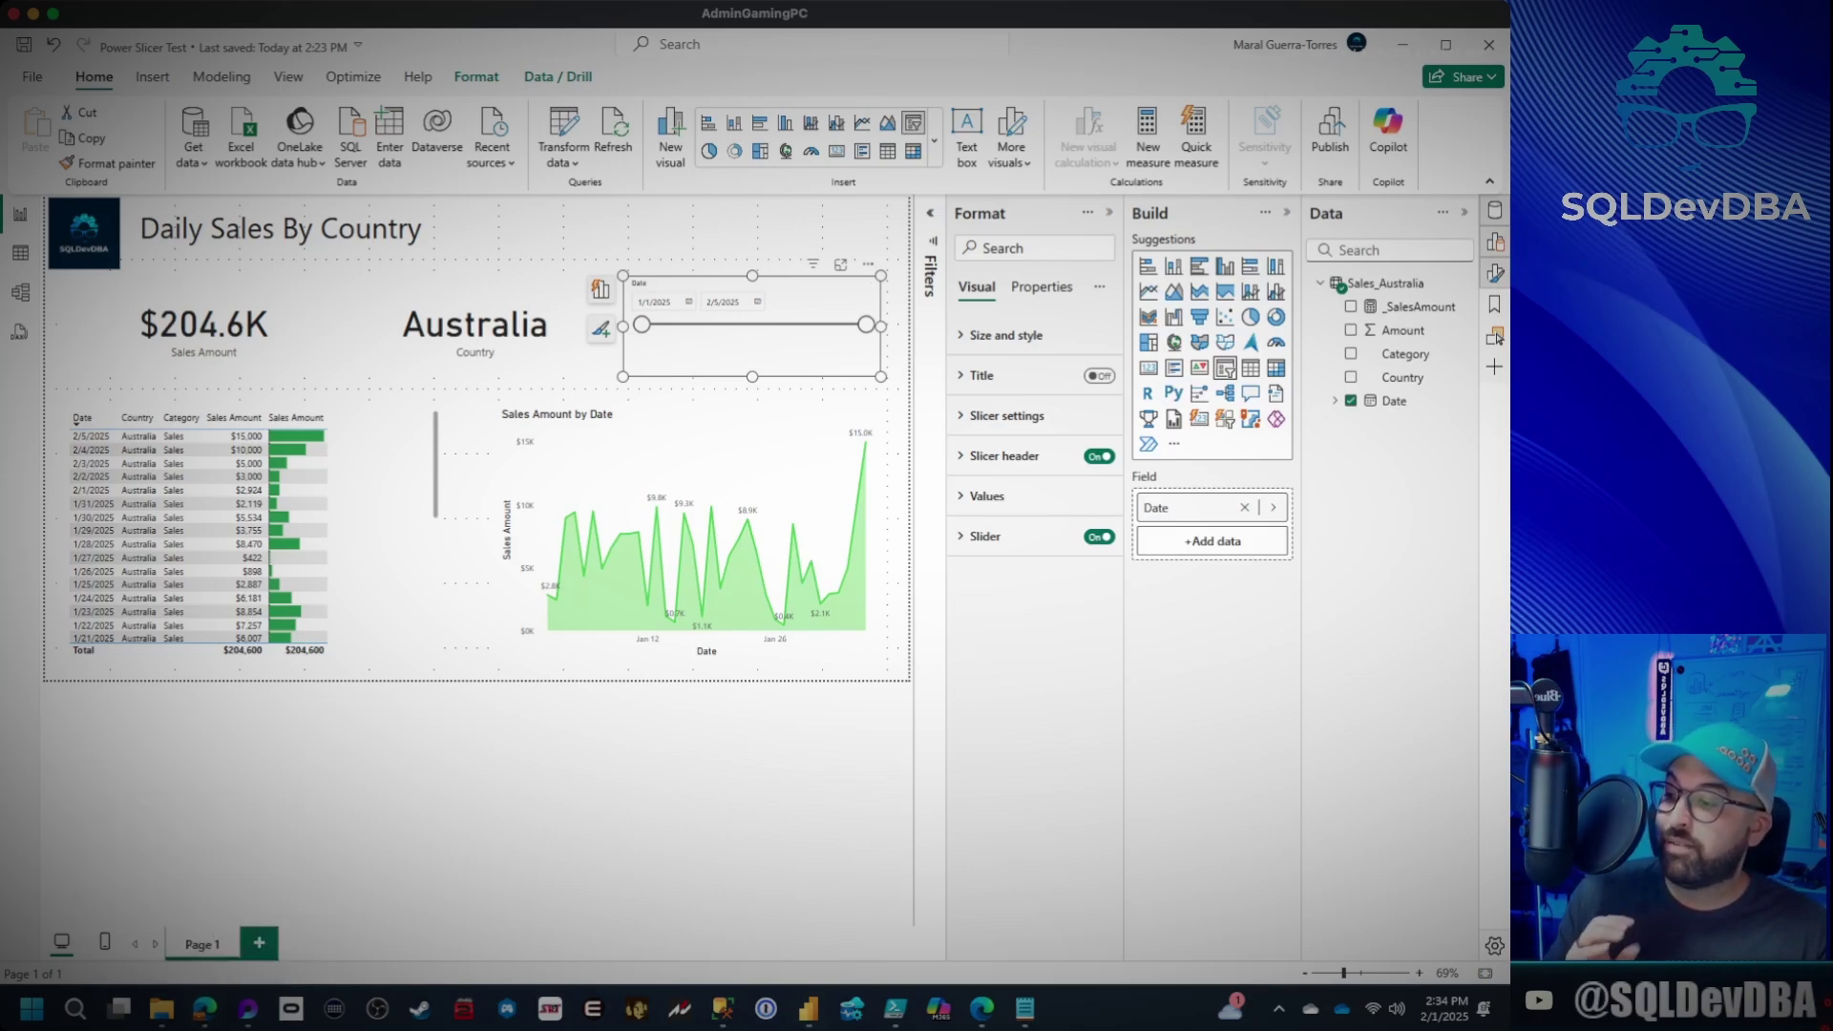
pyautogui.hotkey('alt', 'Tab')
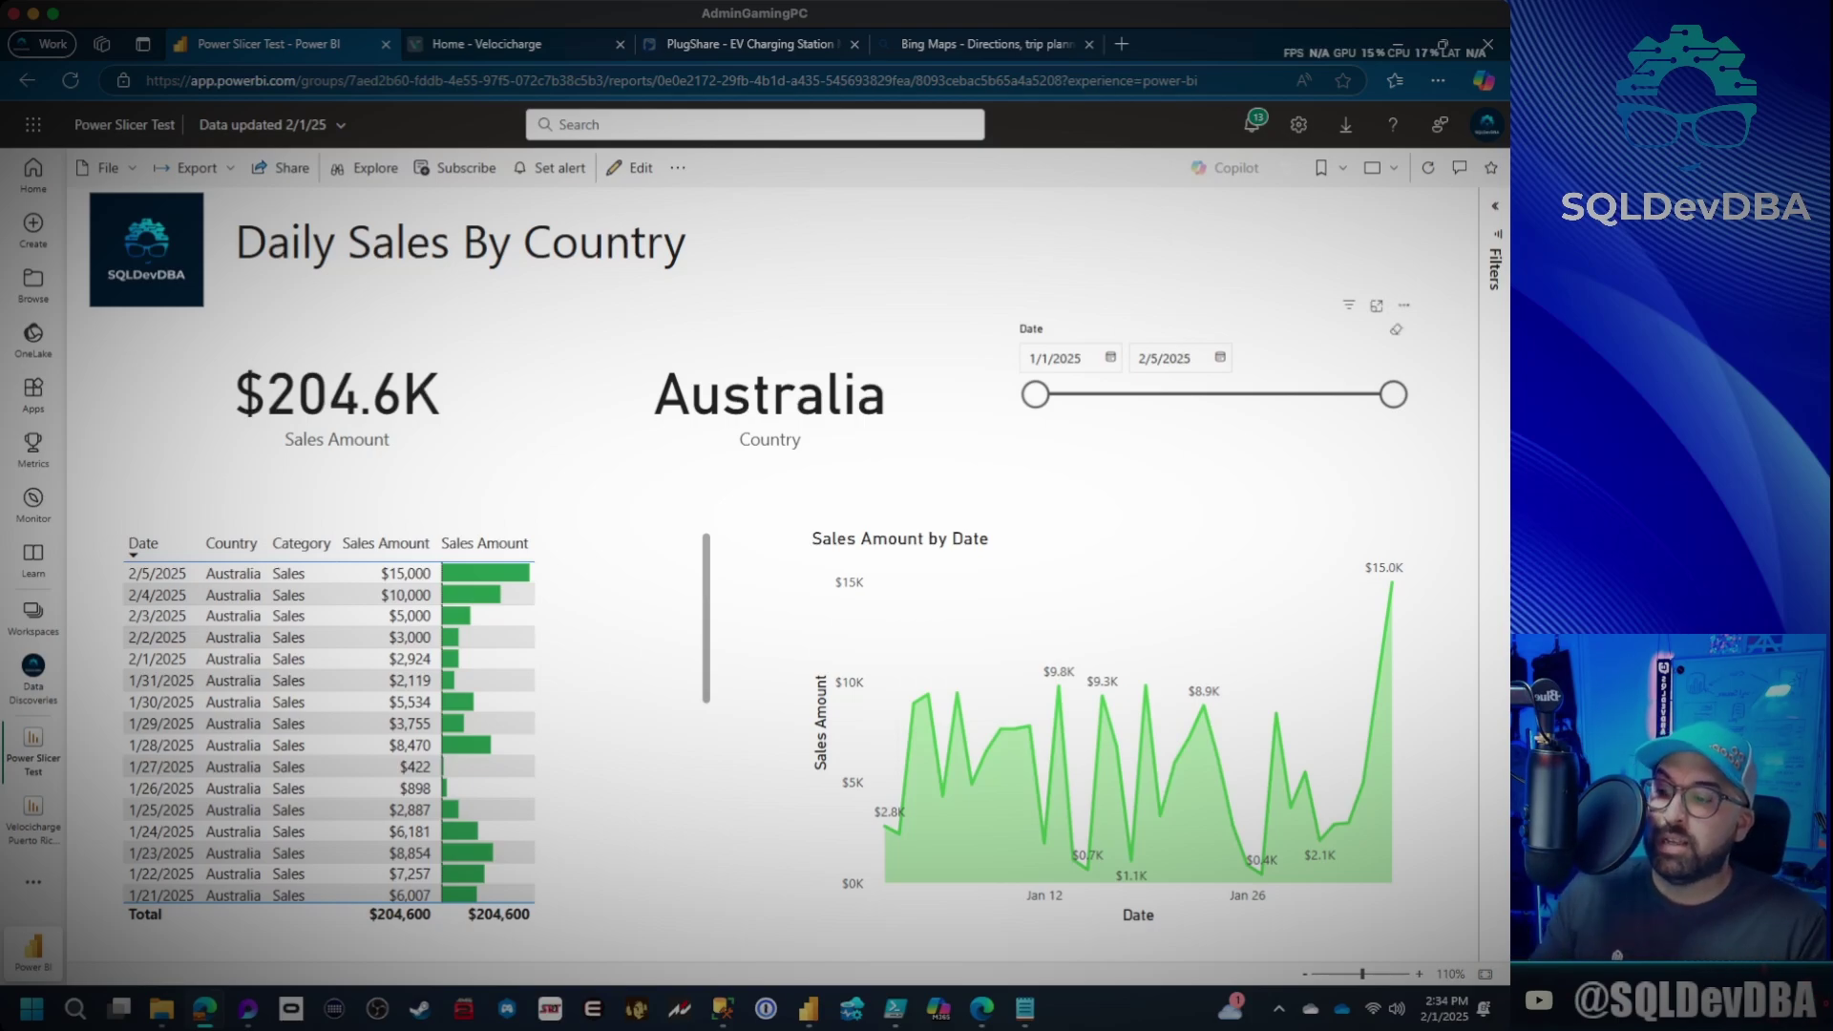
# Review the PowerBISlicerTest query results, whose last row is dated 2025-02-05, and open the table for editing.
pyautogui.hotkey('alt', 'Tab')
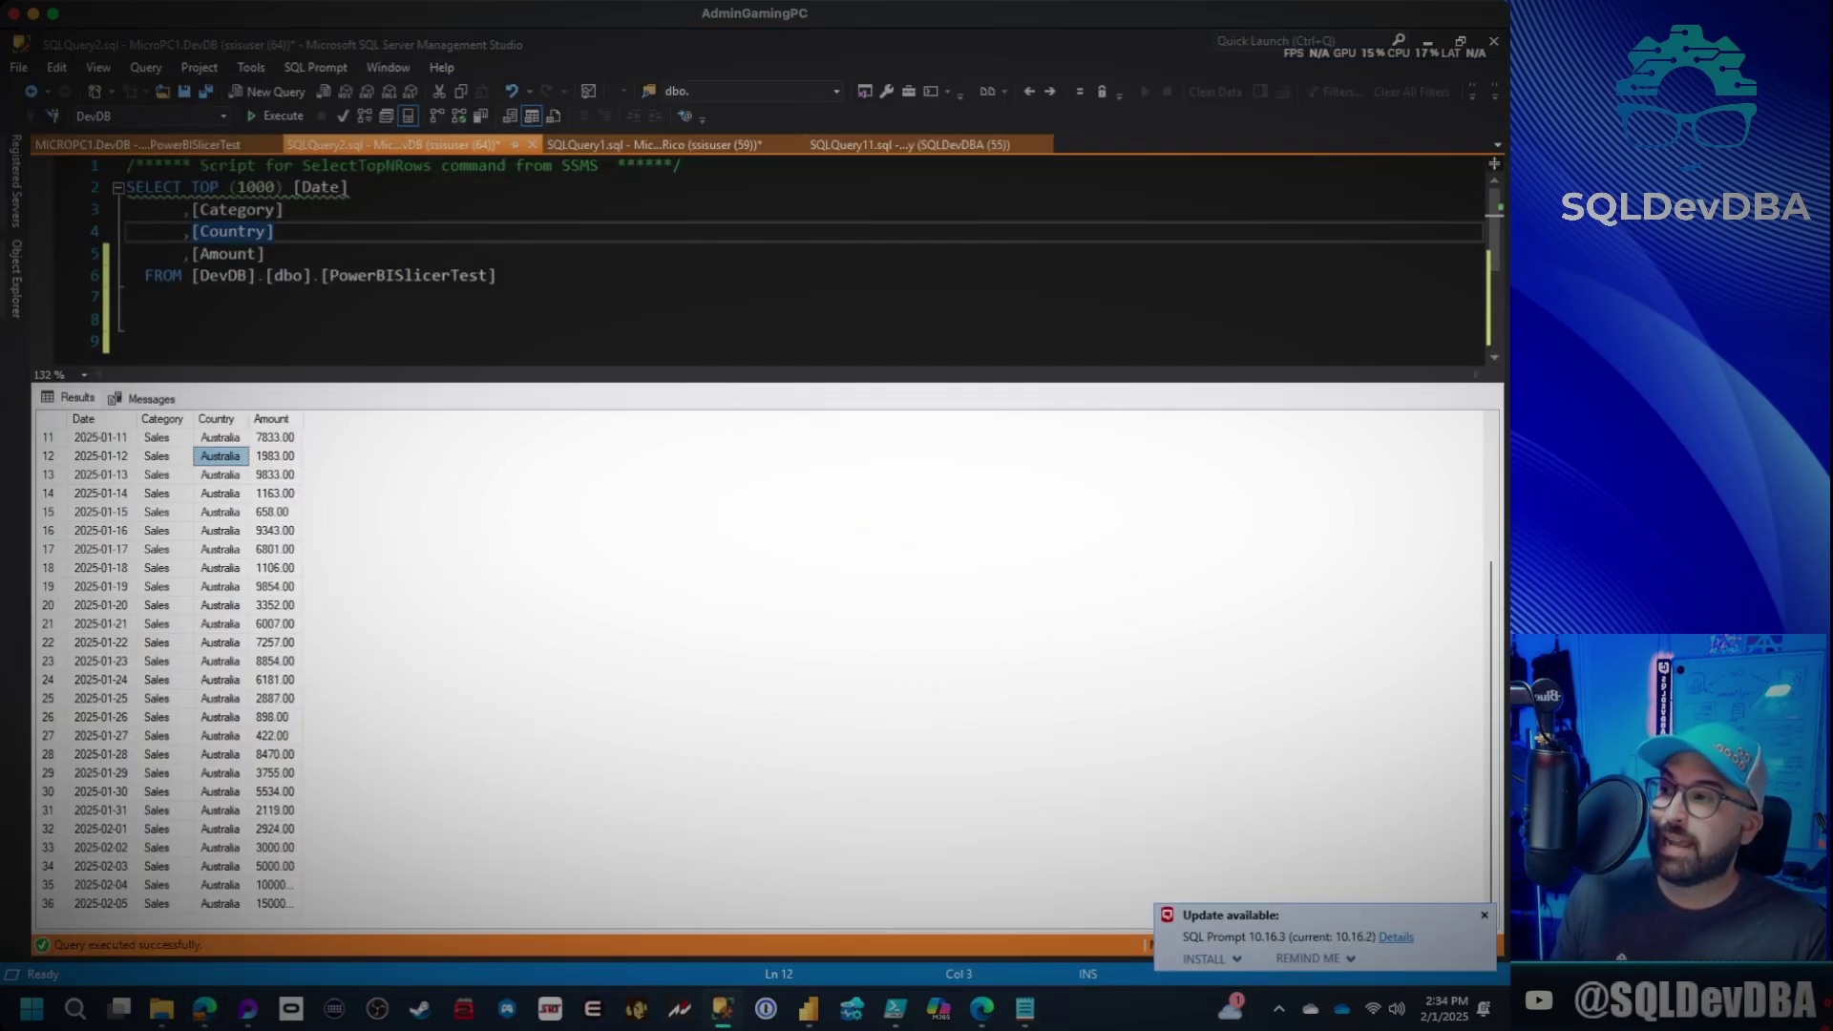
pyautogui.click(411, 275)
pyautogui.click(272, 735)
pyautogui.scroll(3, 287, 669)
pyautogui.scroll(-3, 286, 669)
pyautogui.click(272, 903)
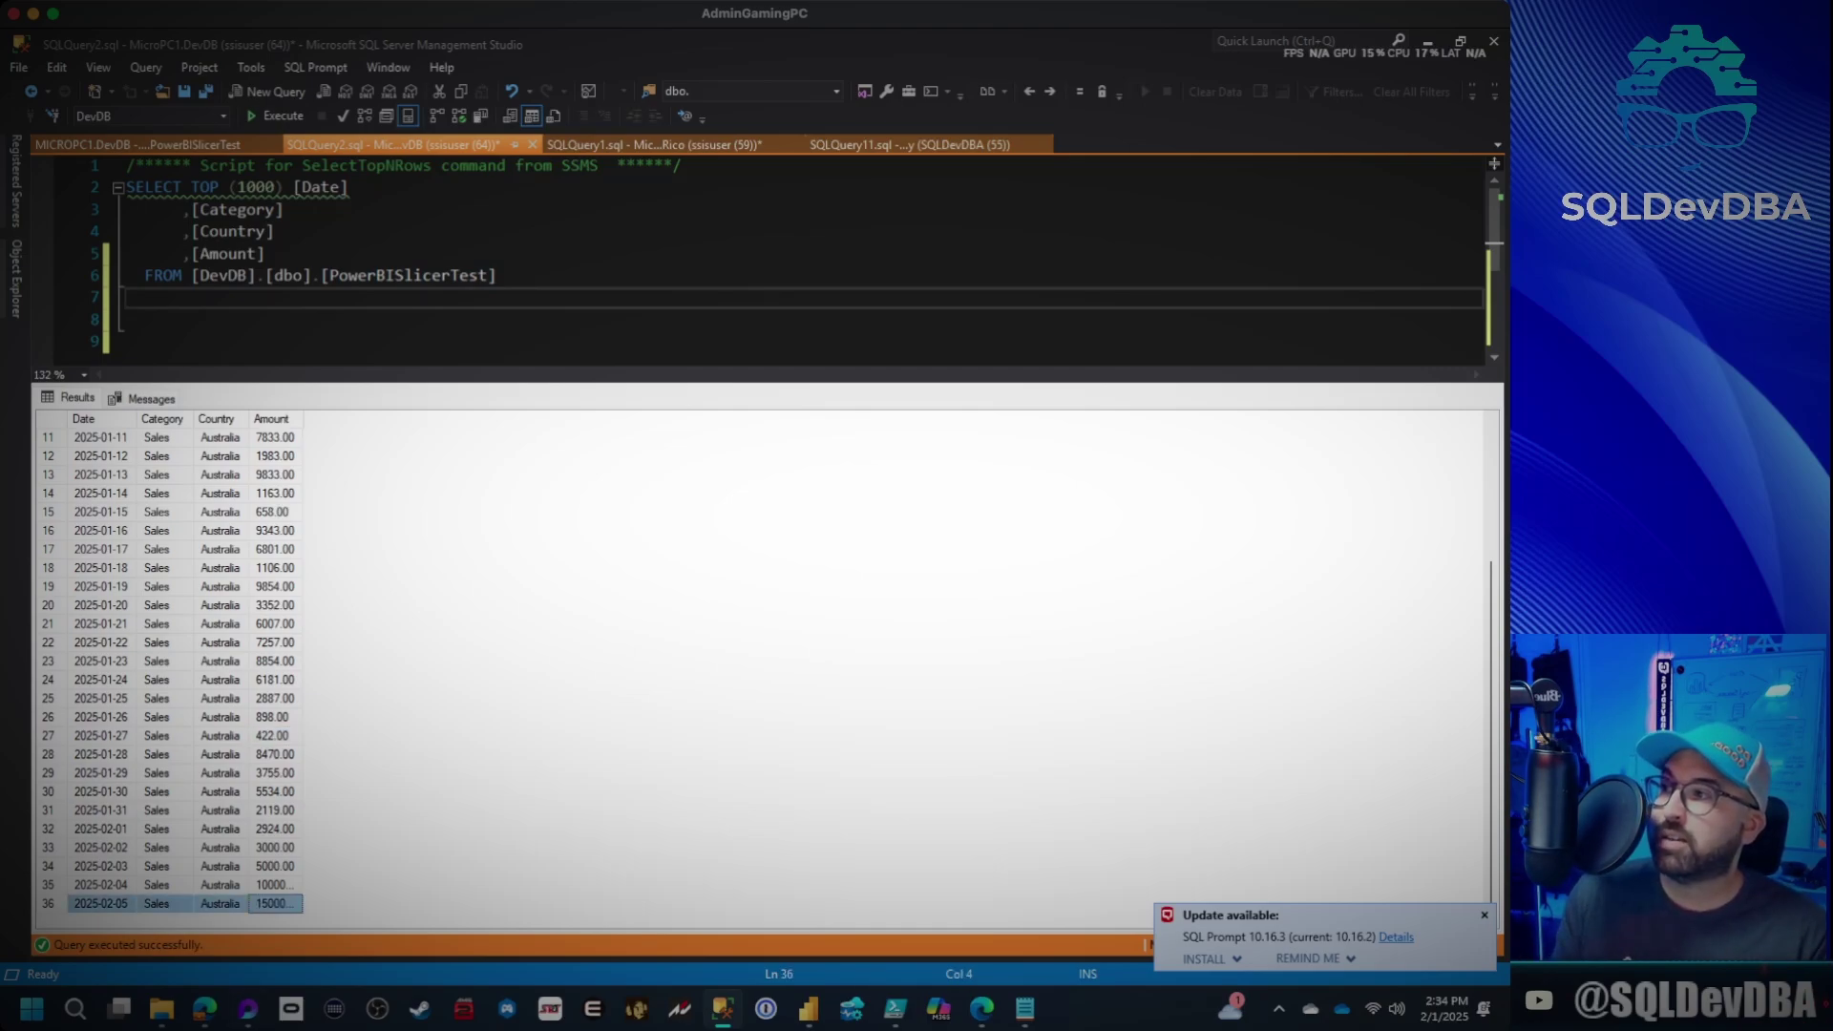
pyautogui.hotkey('ctrl', 'Tab')
# Add a 2025-02-06 Sales row for Australia with amount 12000.
pyautogui.click(89, 900)
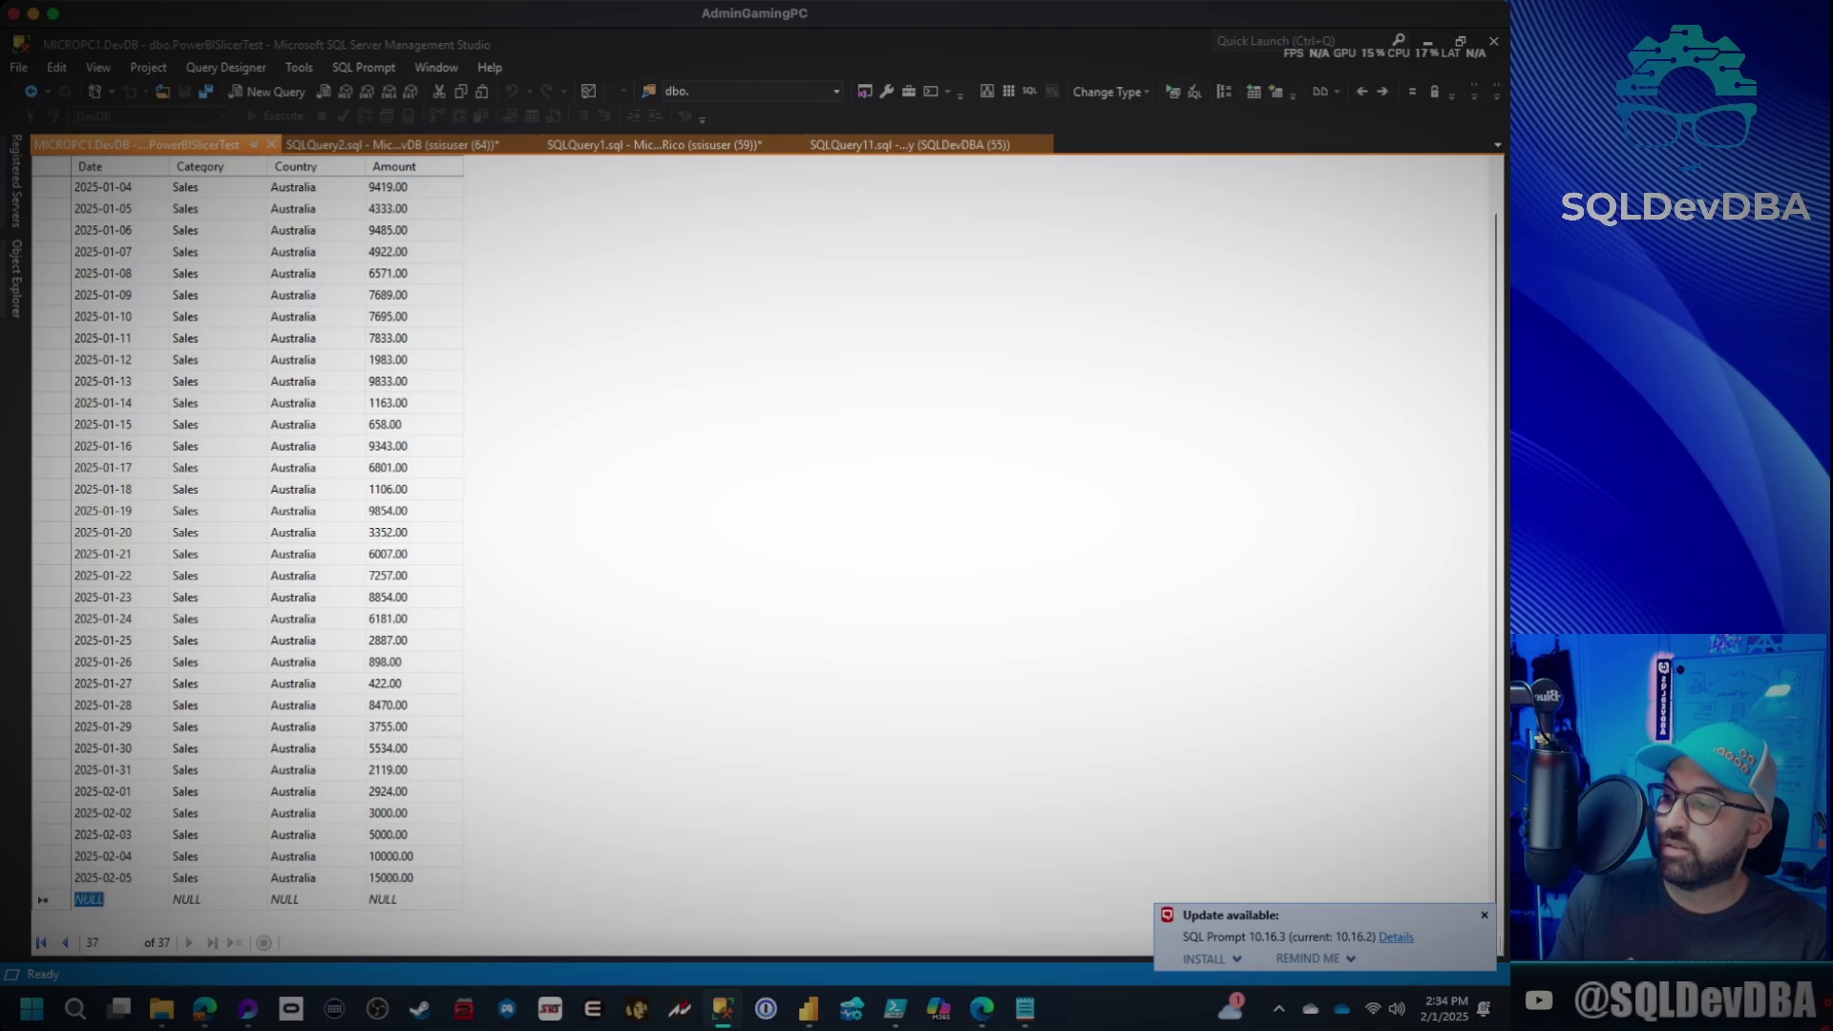
pyautogui.write('2025-0')
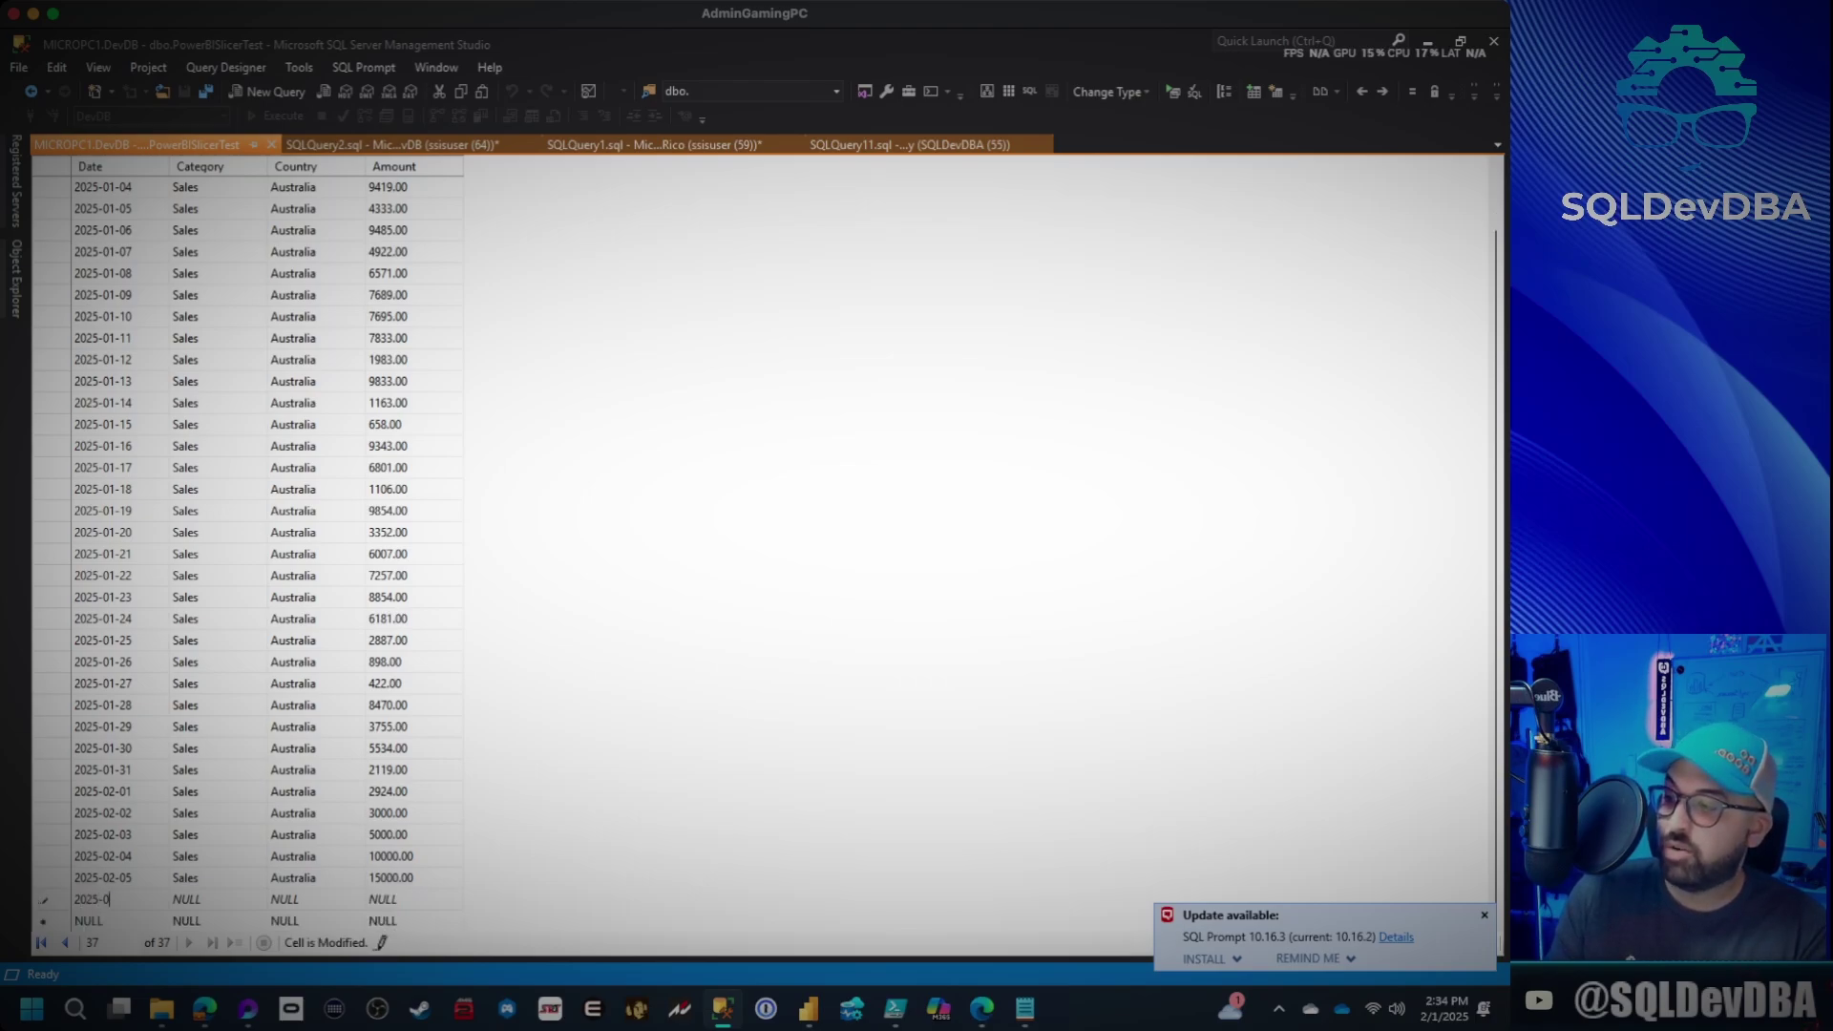
pyautogui.write('2-06')
pyautogui.press('Tab')
pyautogui.write('Sales')
pyautogui.press('Tab')
pyautogui.write('Australia')
pyautogui.press('Tab')
pyautogui.write('12000')
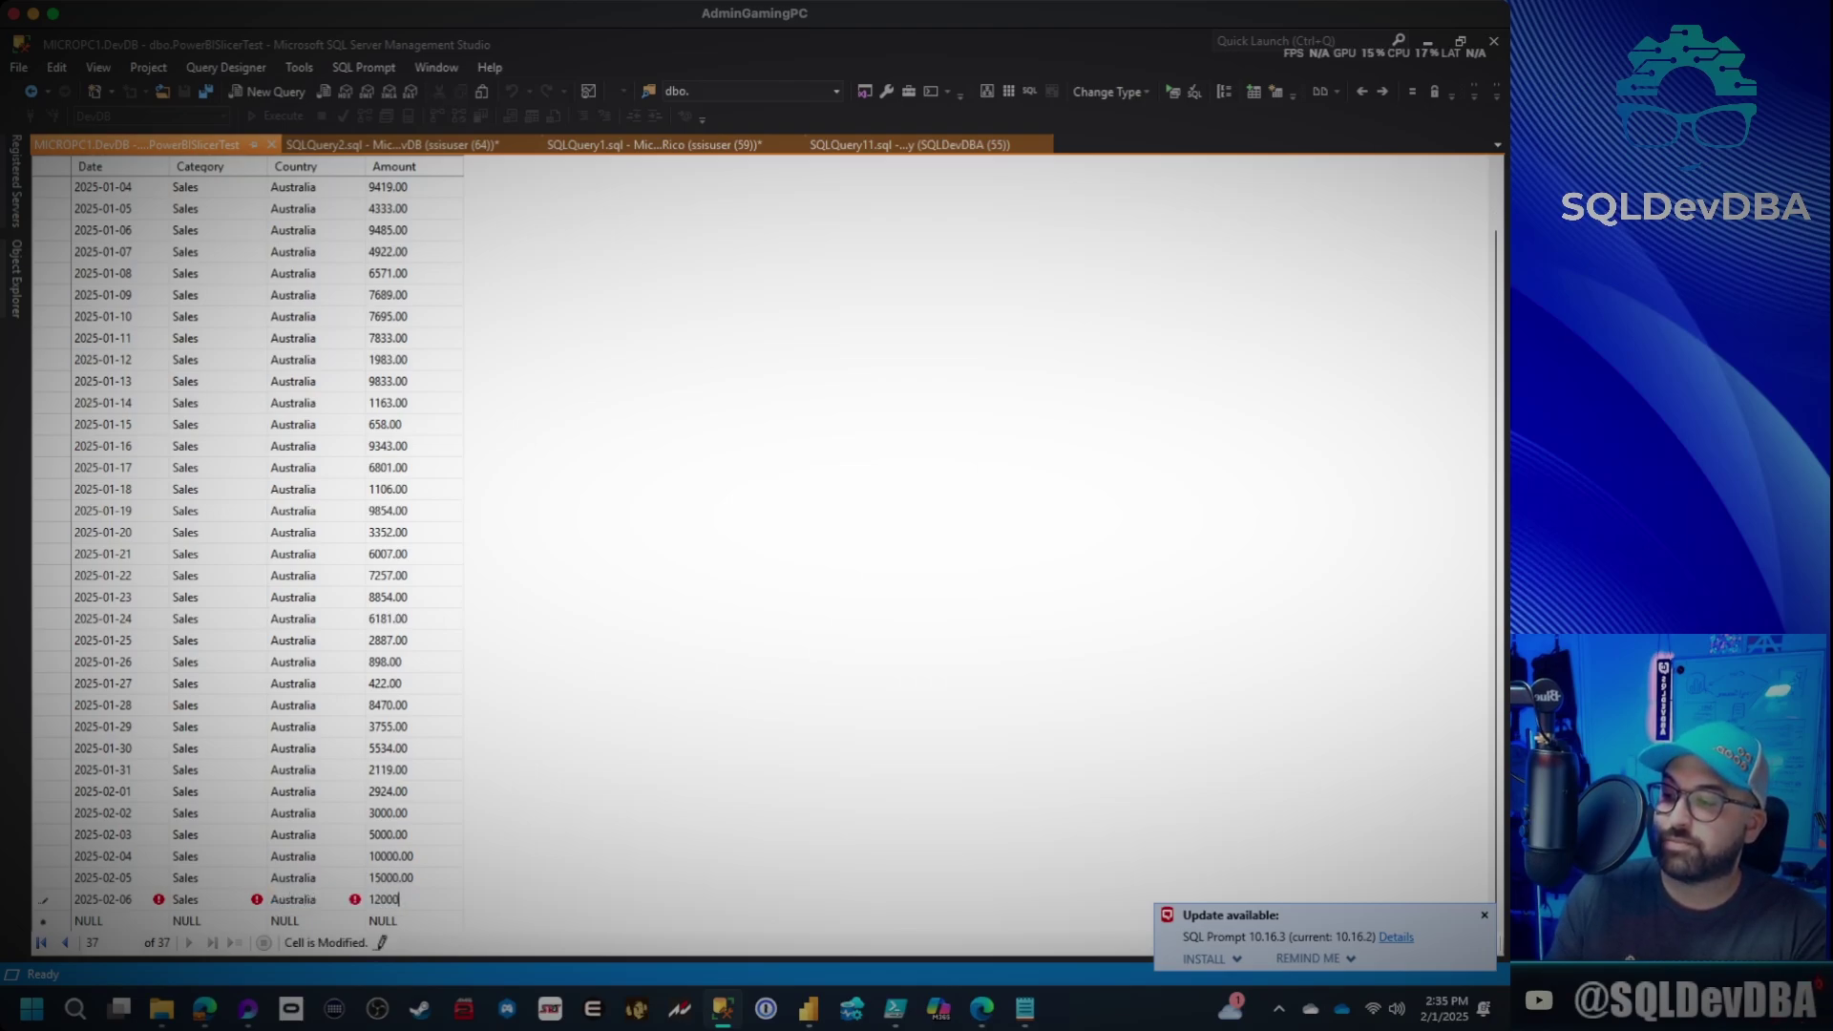
pyautogui.press('Return')
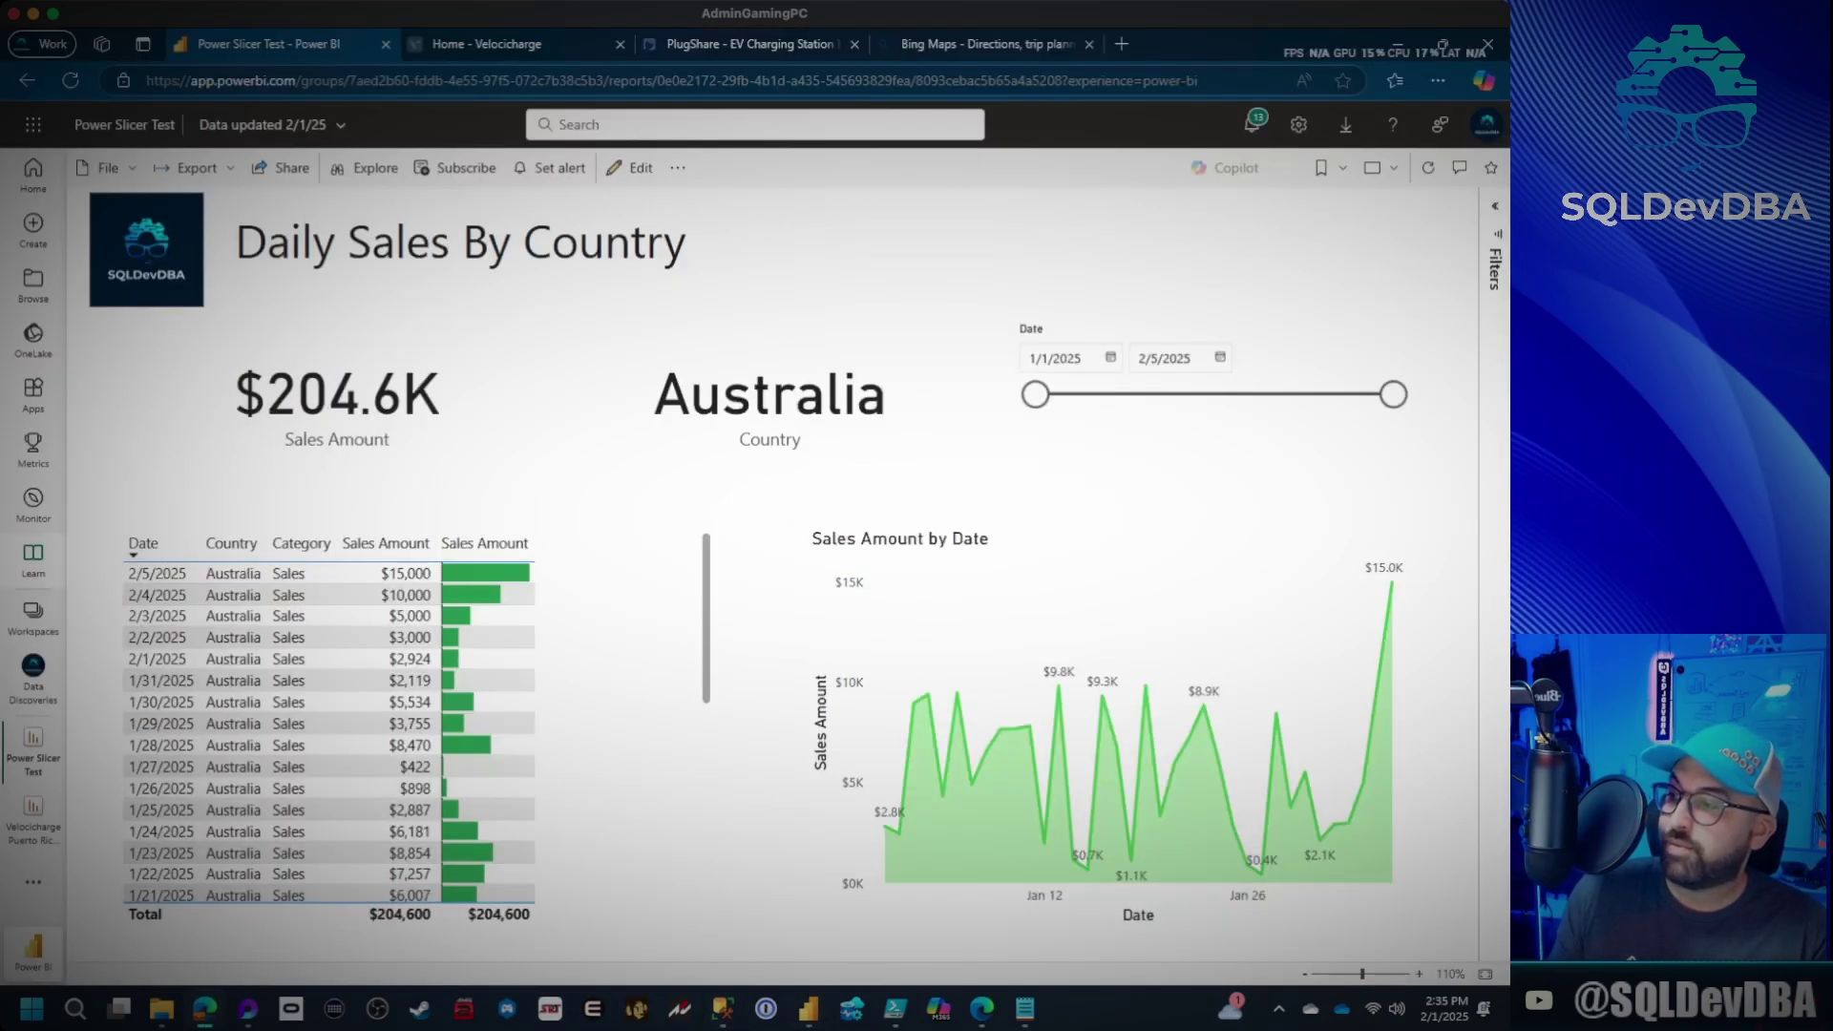
# Refresh the Power Slicer Test semantic model in Data Discoveries and reload the report to $216.6K through 2/6/2025.
pyautogui.click(34, 613)
pyautogui.click(181, 486)
pyautogui.scroll(-2, 287, 698)
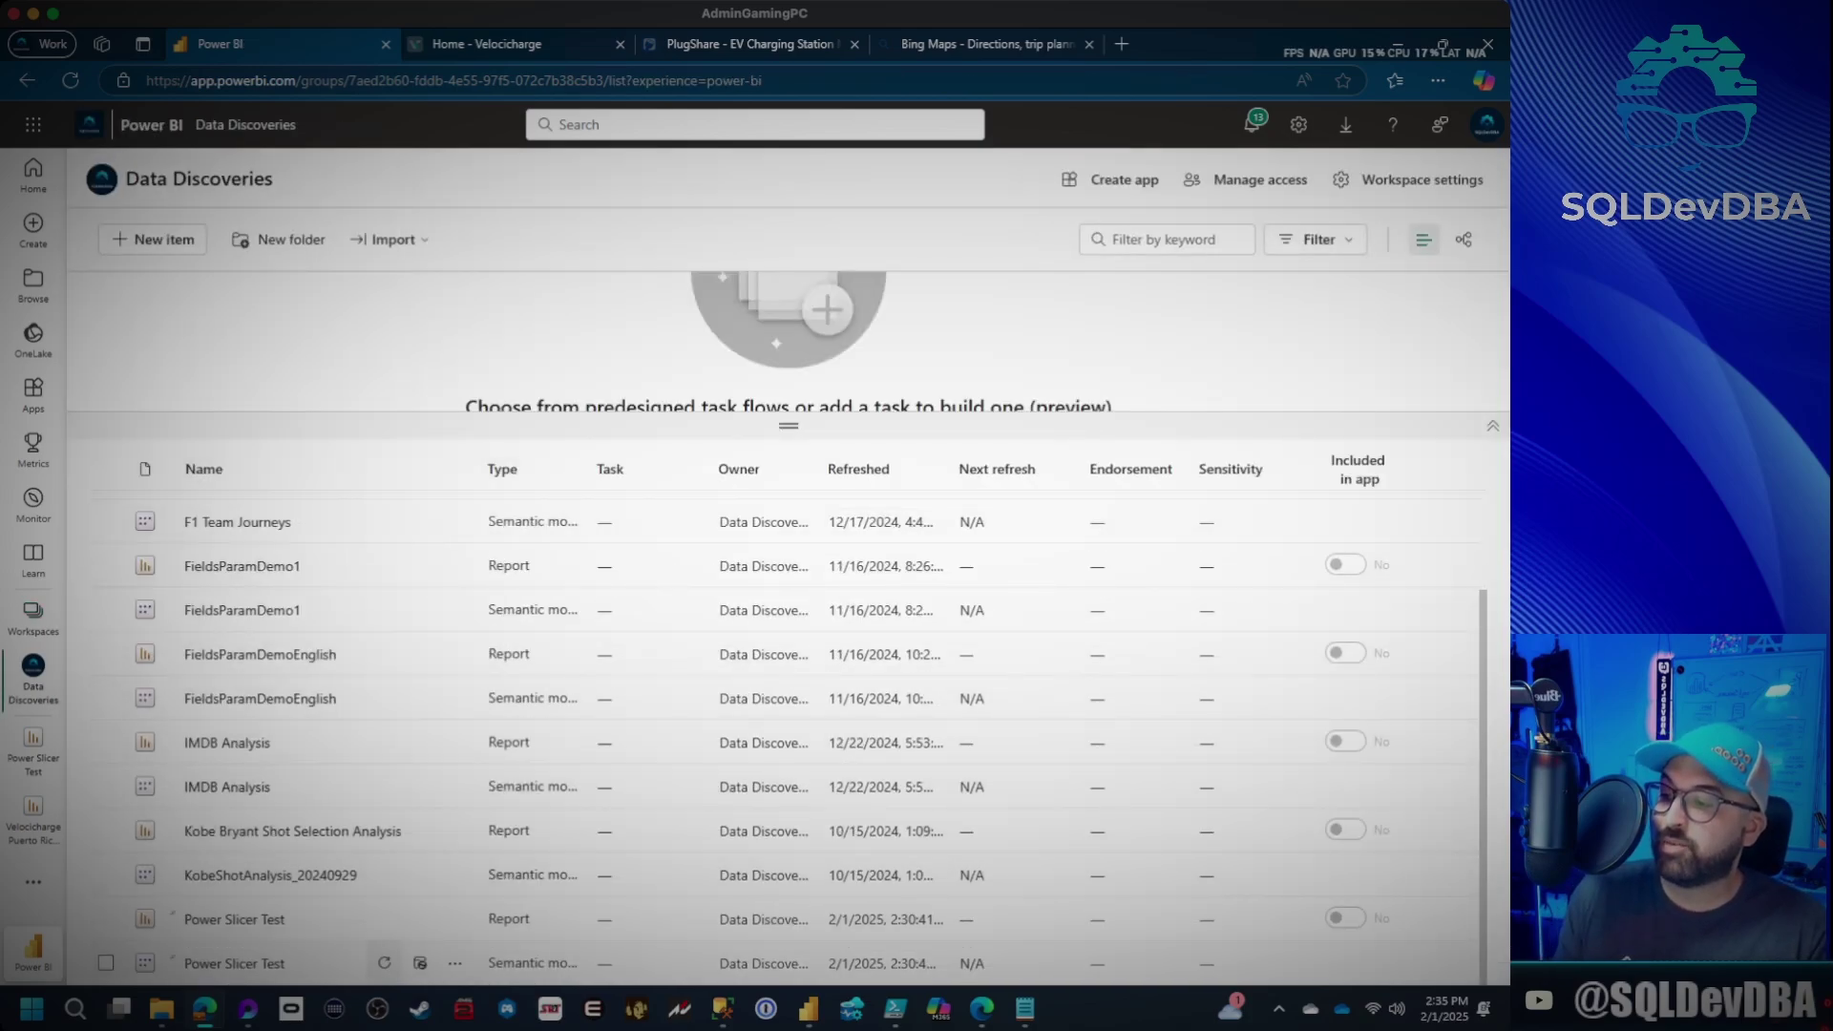
pyautogui.click(385, 962)
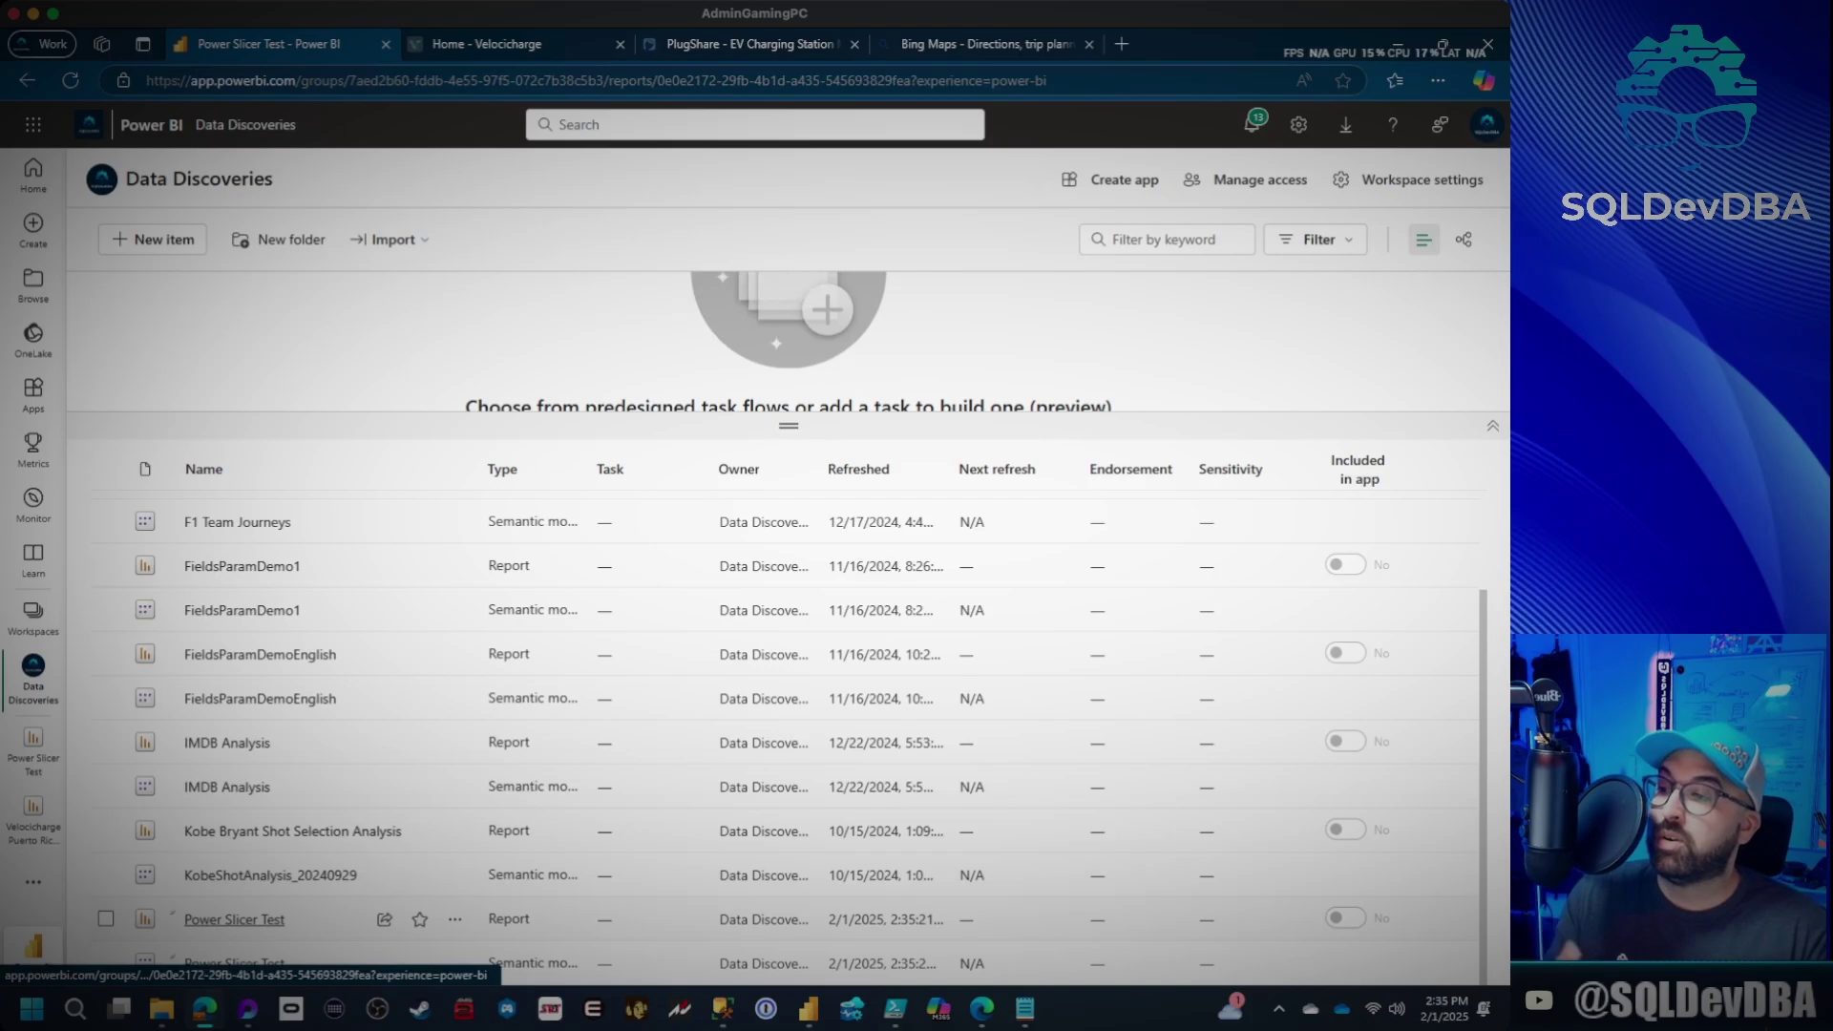
pyautogui.click(234, 919)
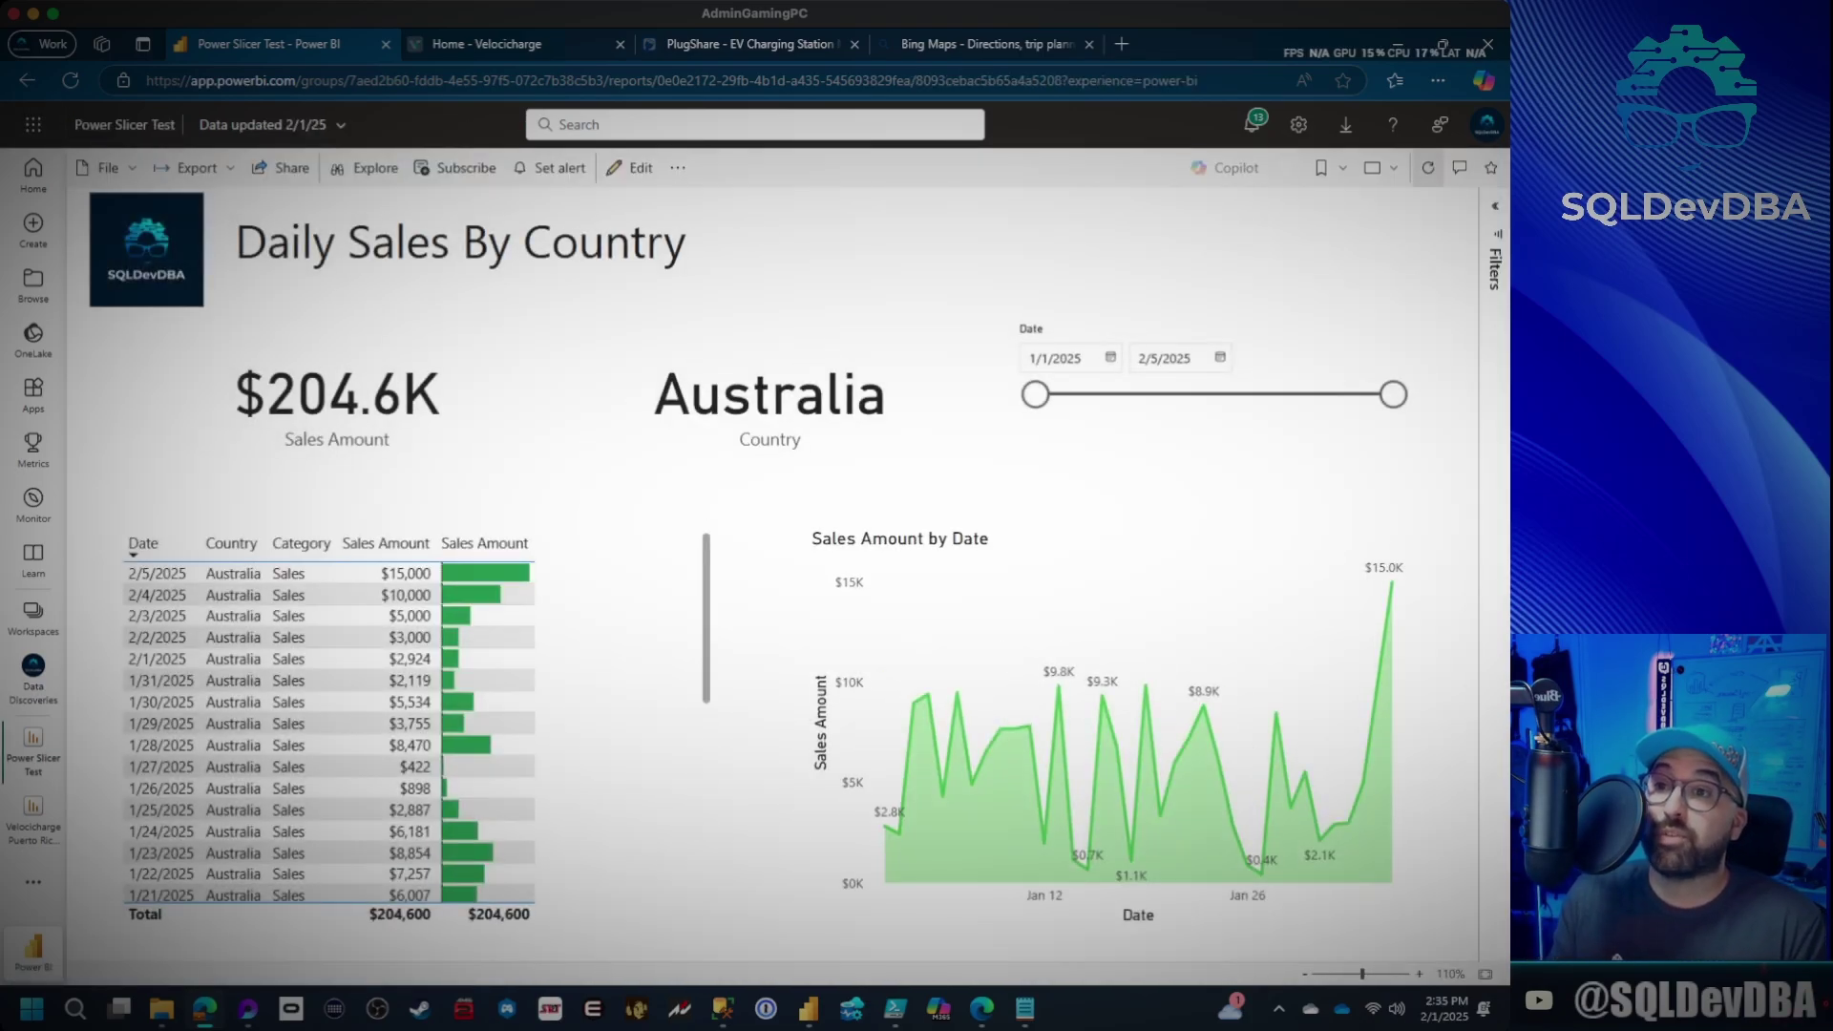
pyautogui.click(1428, 168)
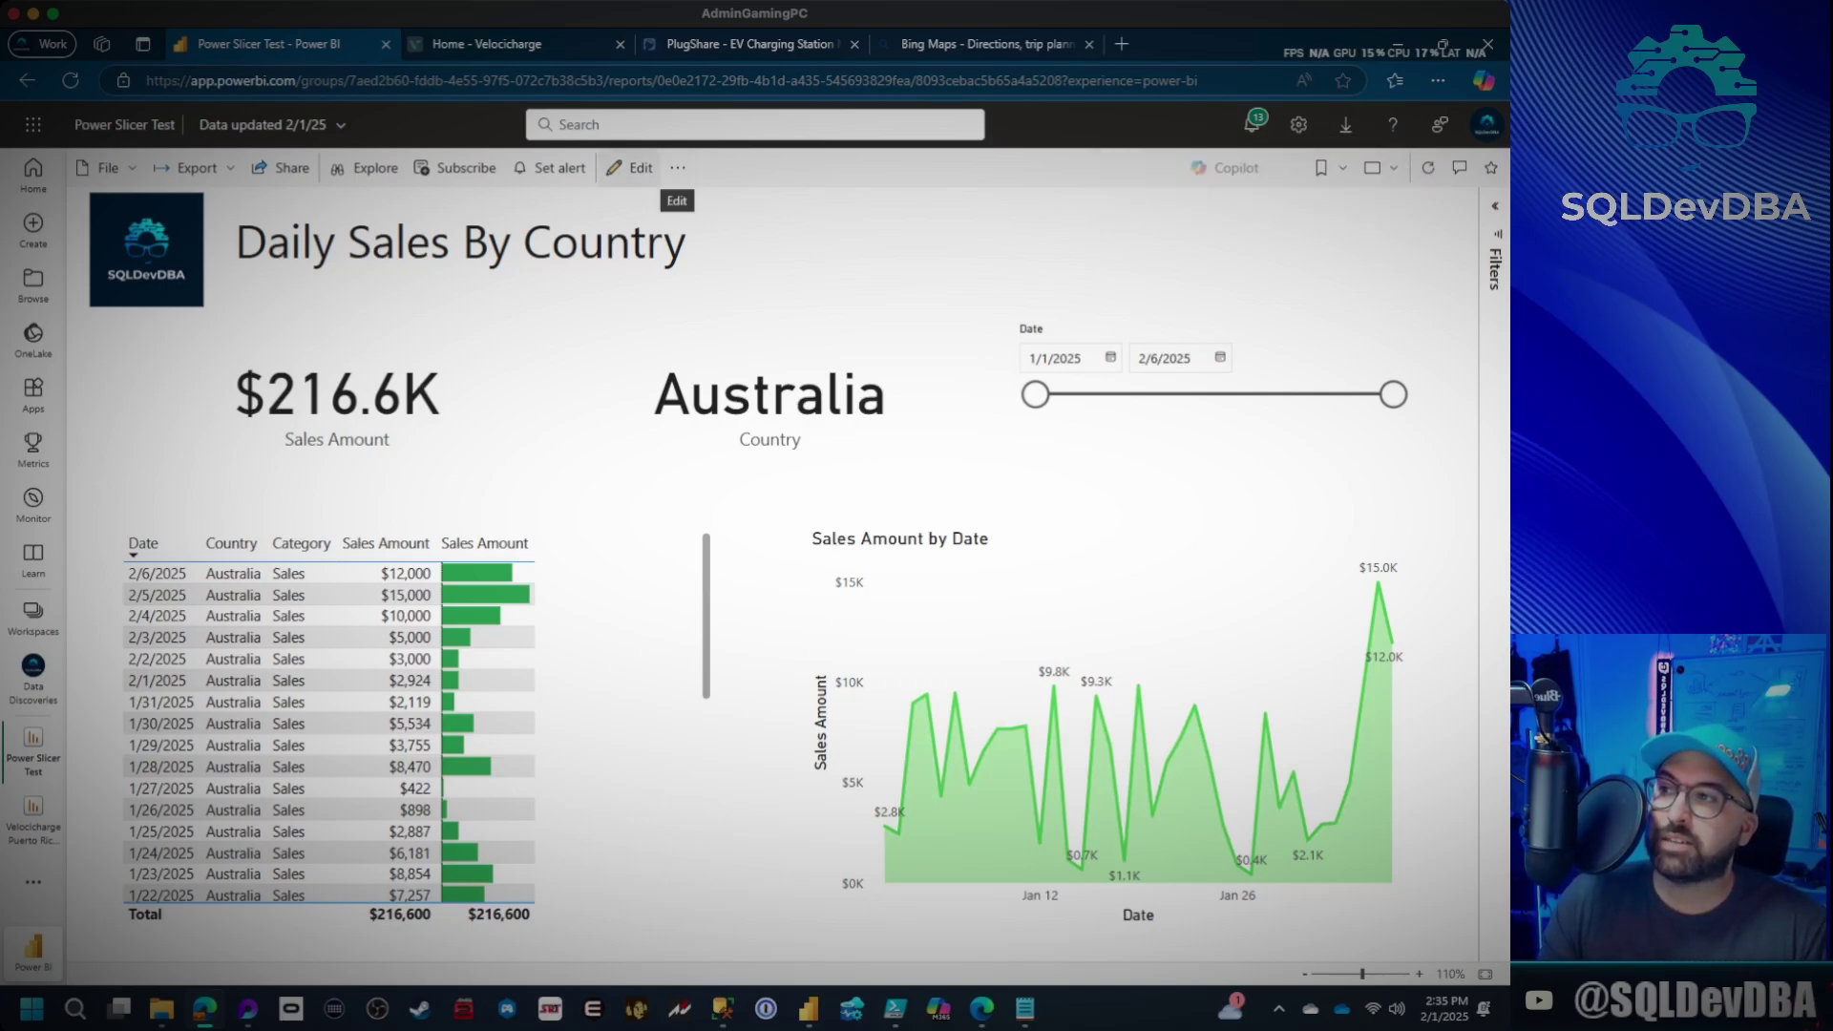
# Test pulling the slicer end date back to 2/1/2025 and save the report.
pyautogui.click(635, 168)
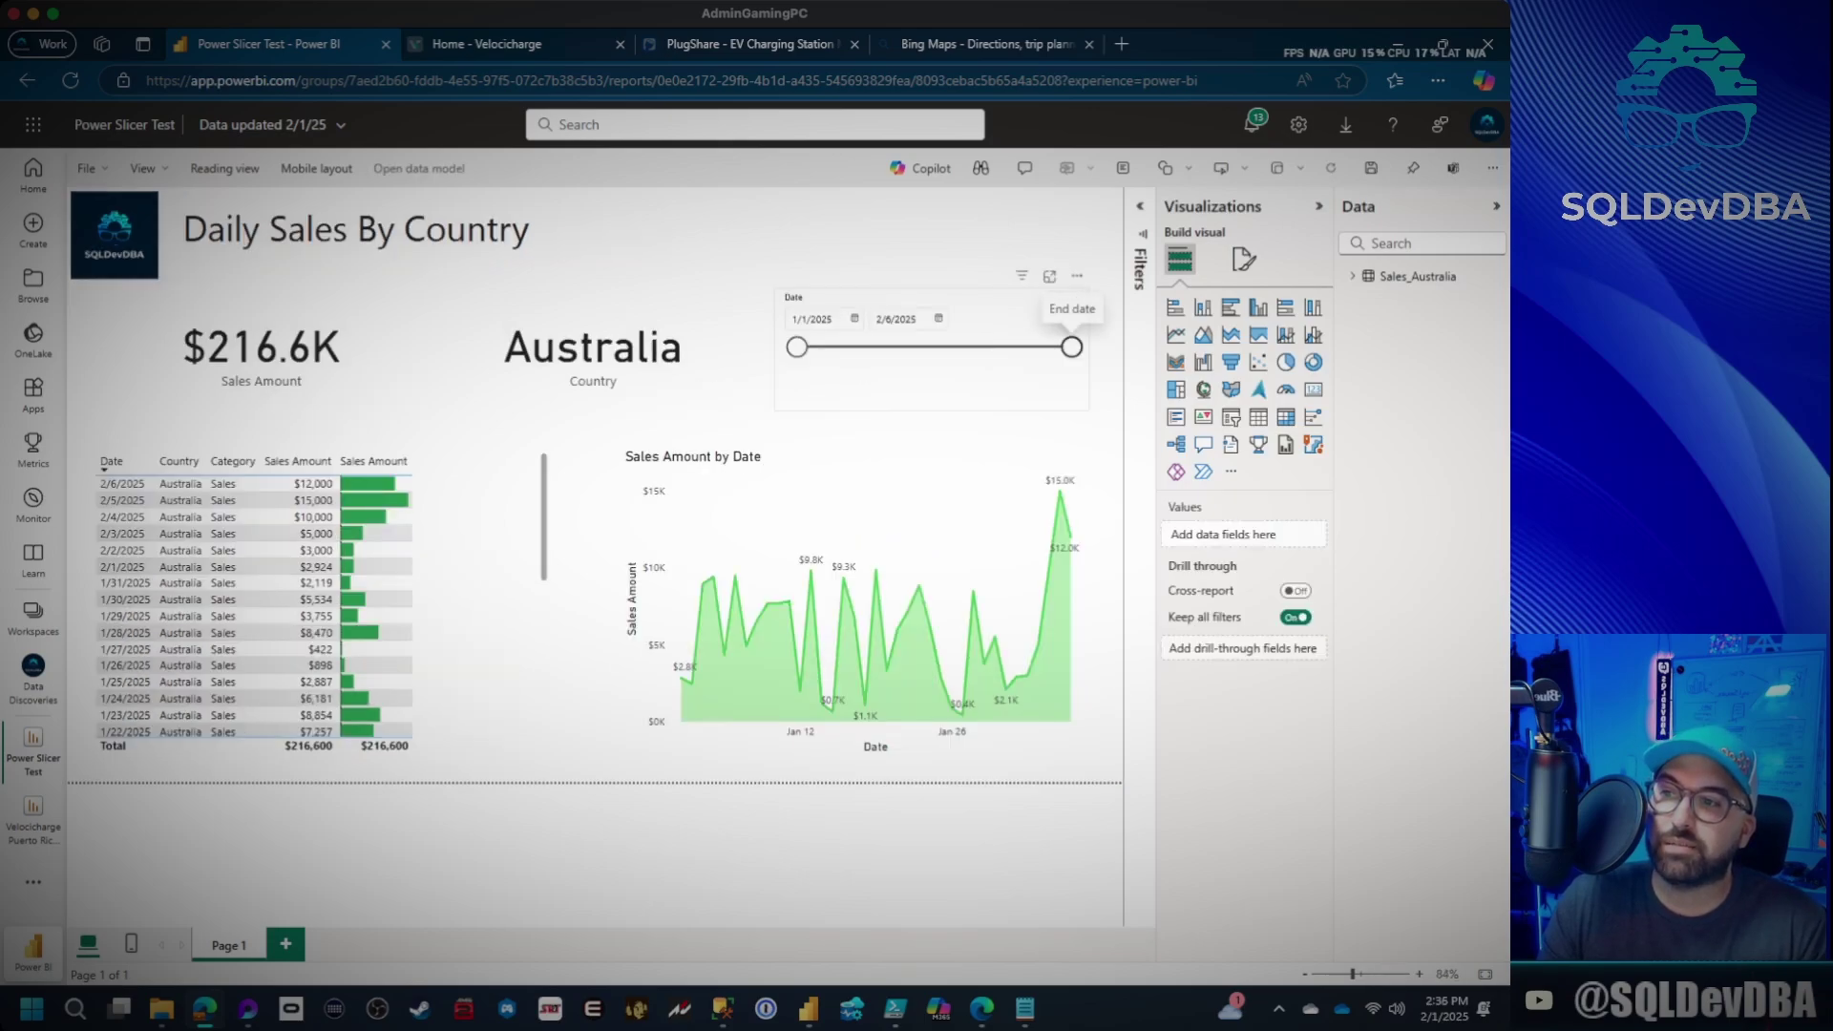
pyautogui.moveTo(1071, 347); pyautogui.dragTo(1033, 347)
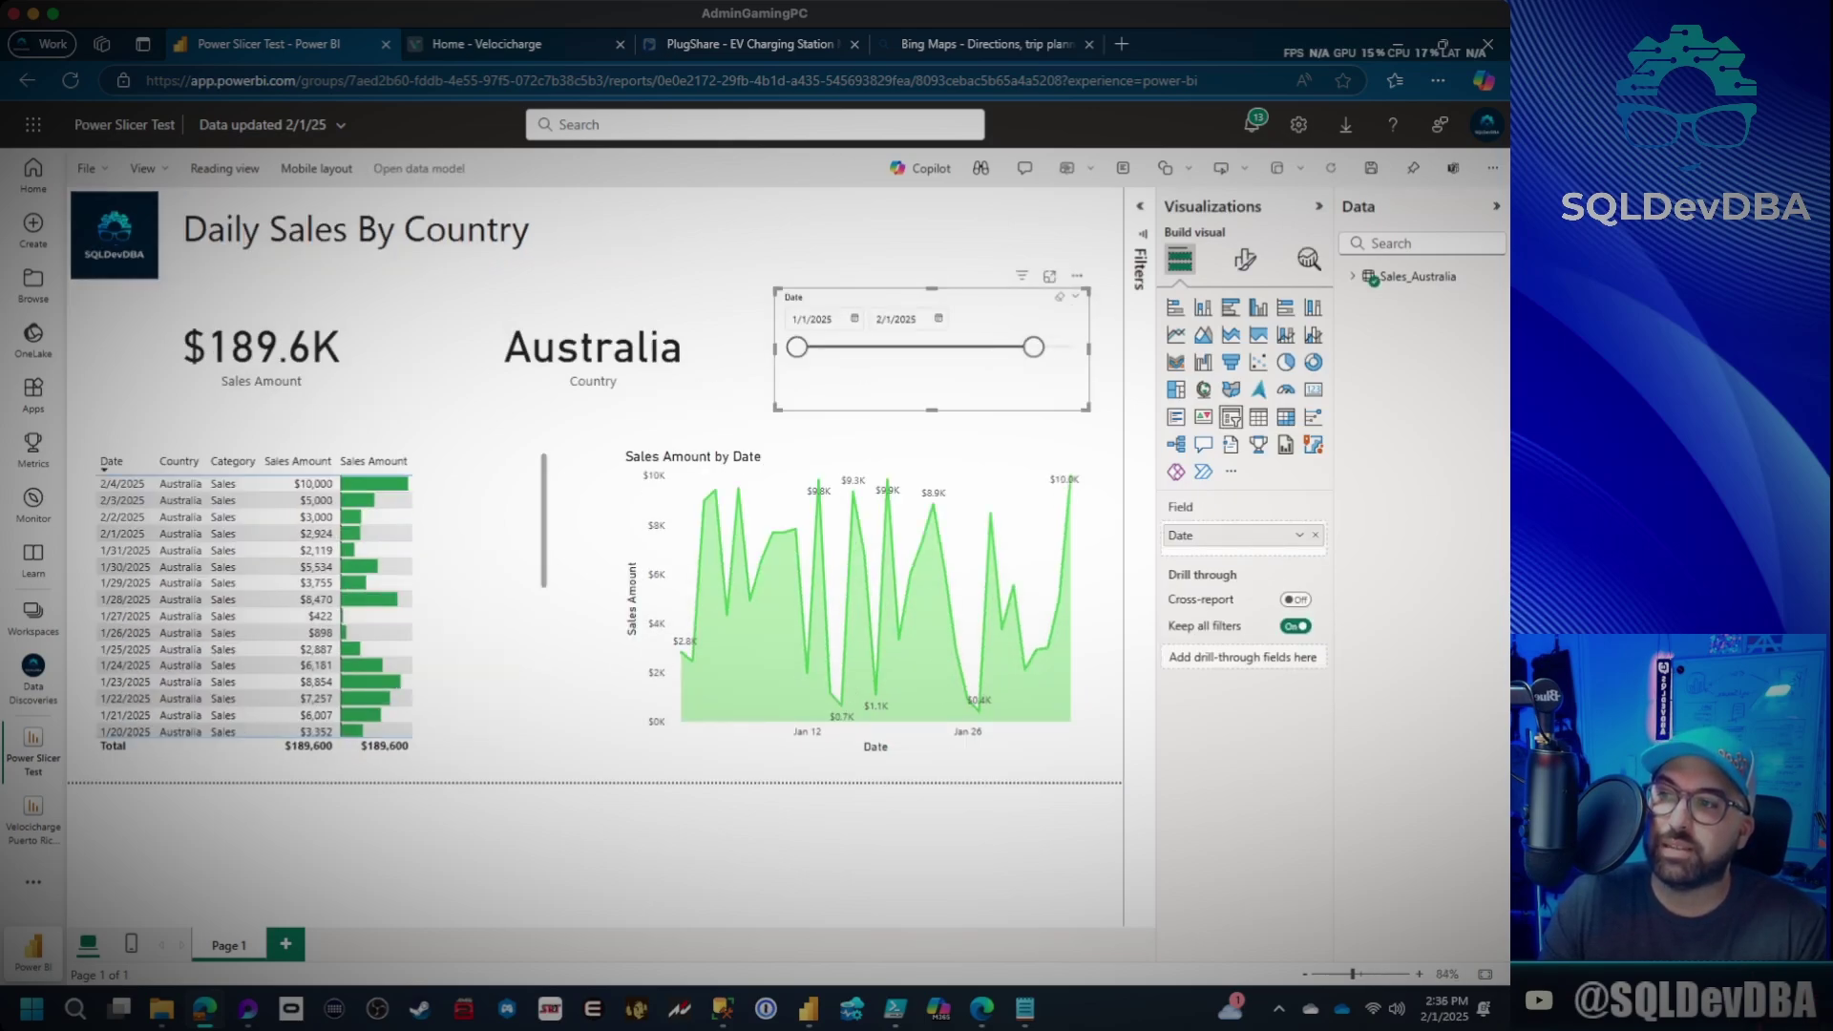
pyautogui.click(224, 168)
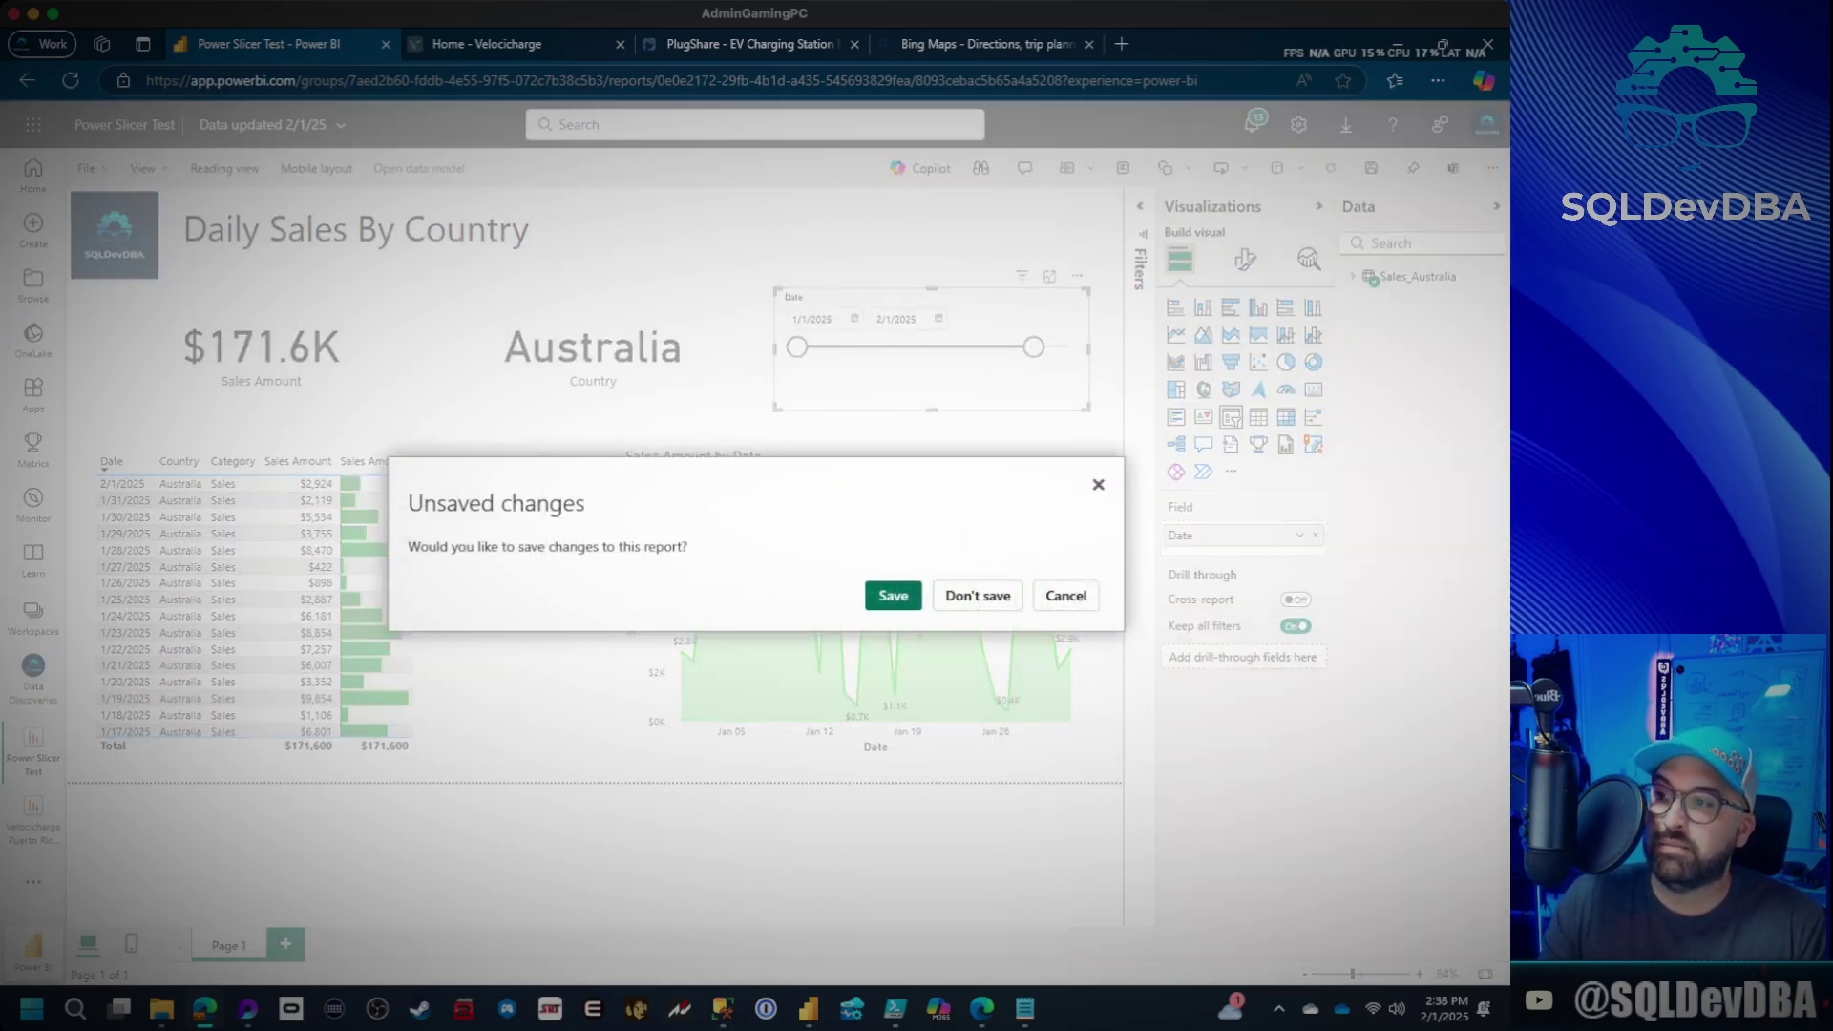
pyautogui.click(894, 594)
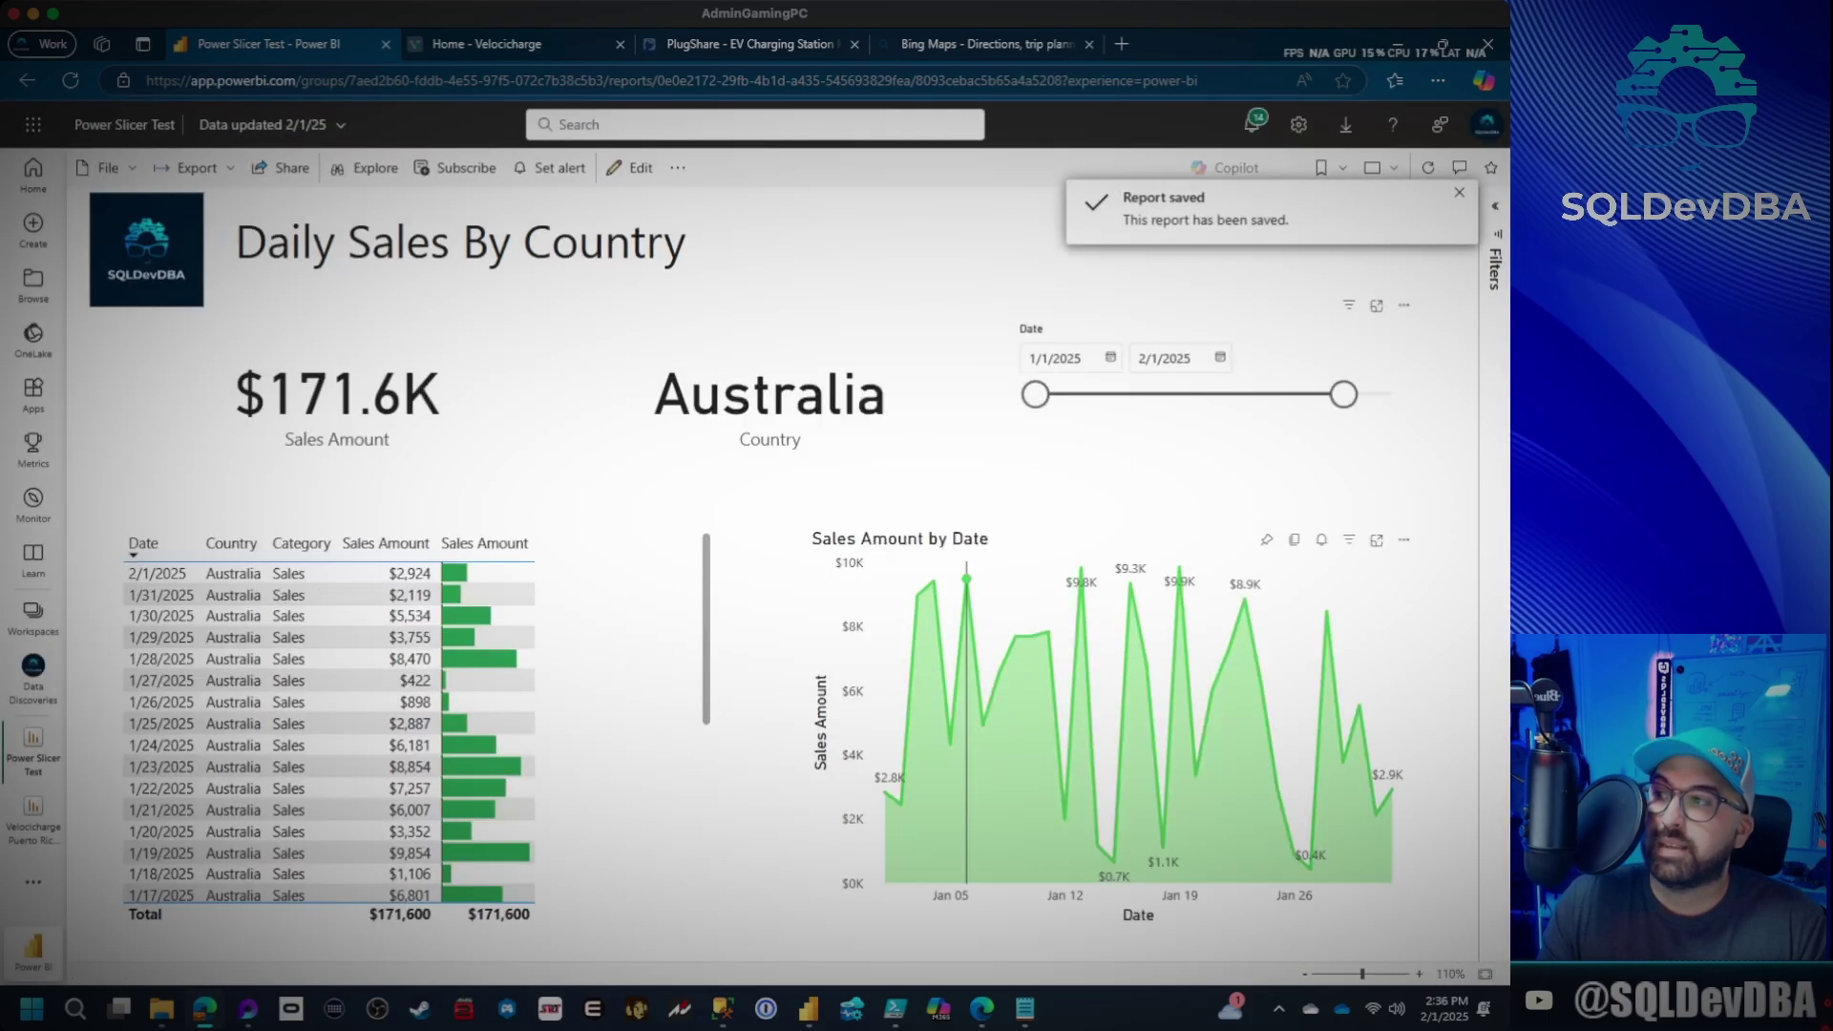
# Extend the slicer end date to 2/6/2025 again and save the report.
pyautogui.click(632, 169)
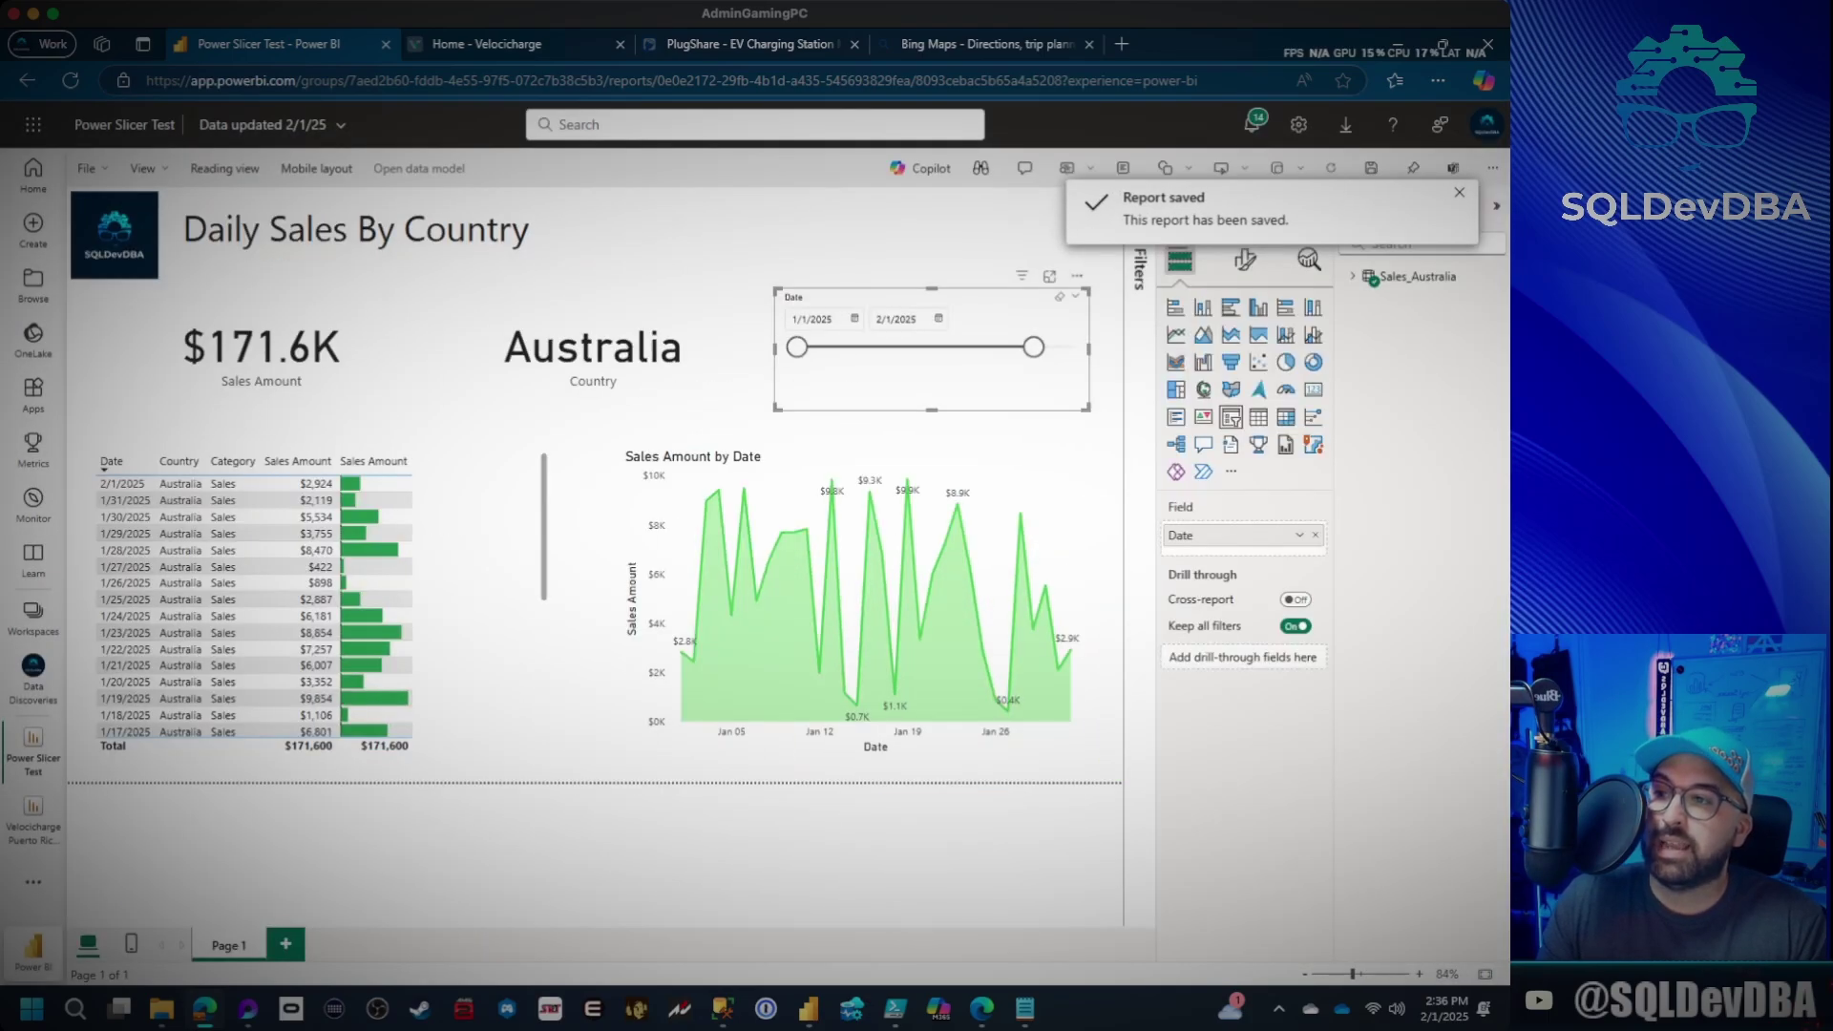
pyautogui.moveTo(1034, 347); pyautogui.dragTo(1073, 346)
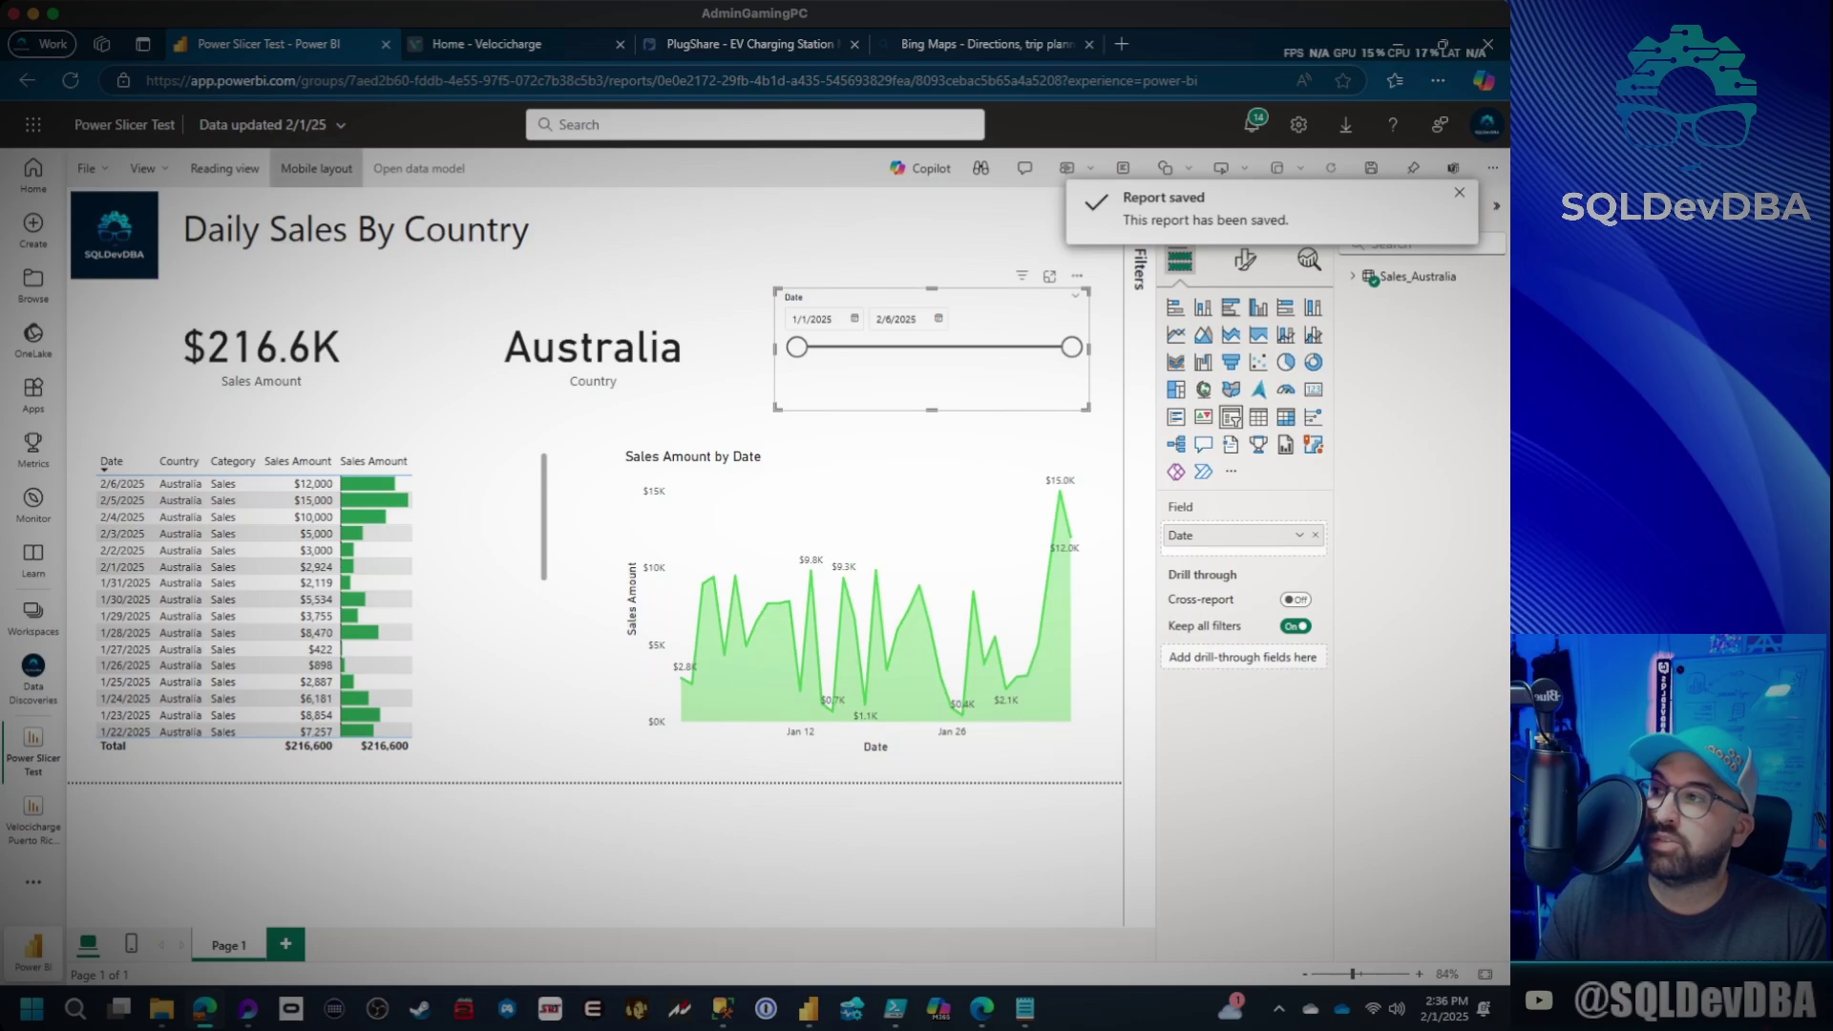
pyautogui.click(223, 168)
pyautogui.click(892, 593)
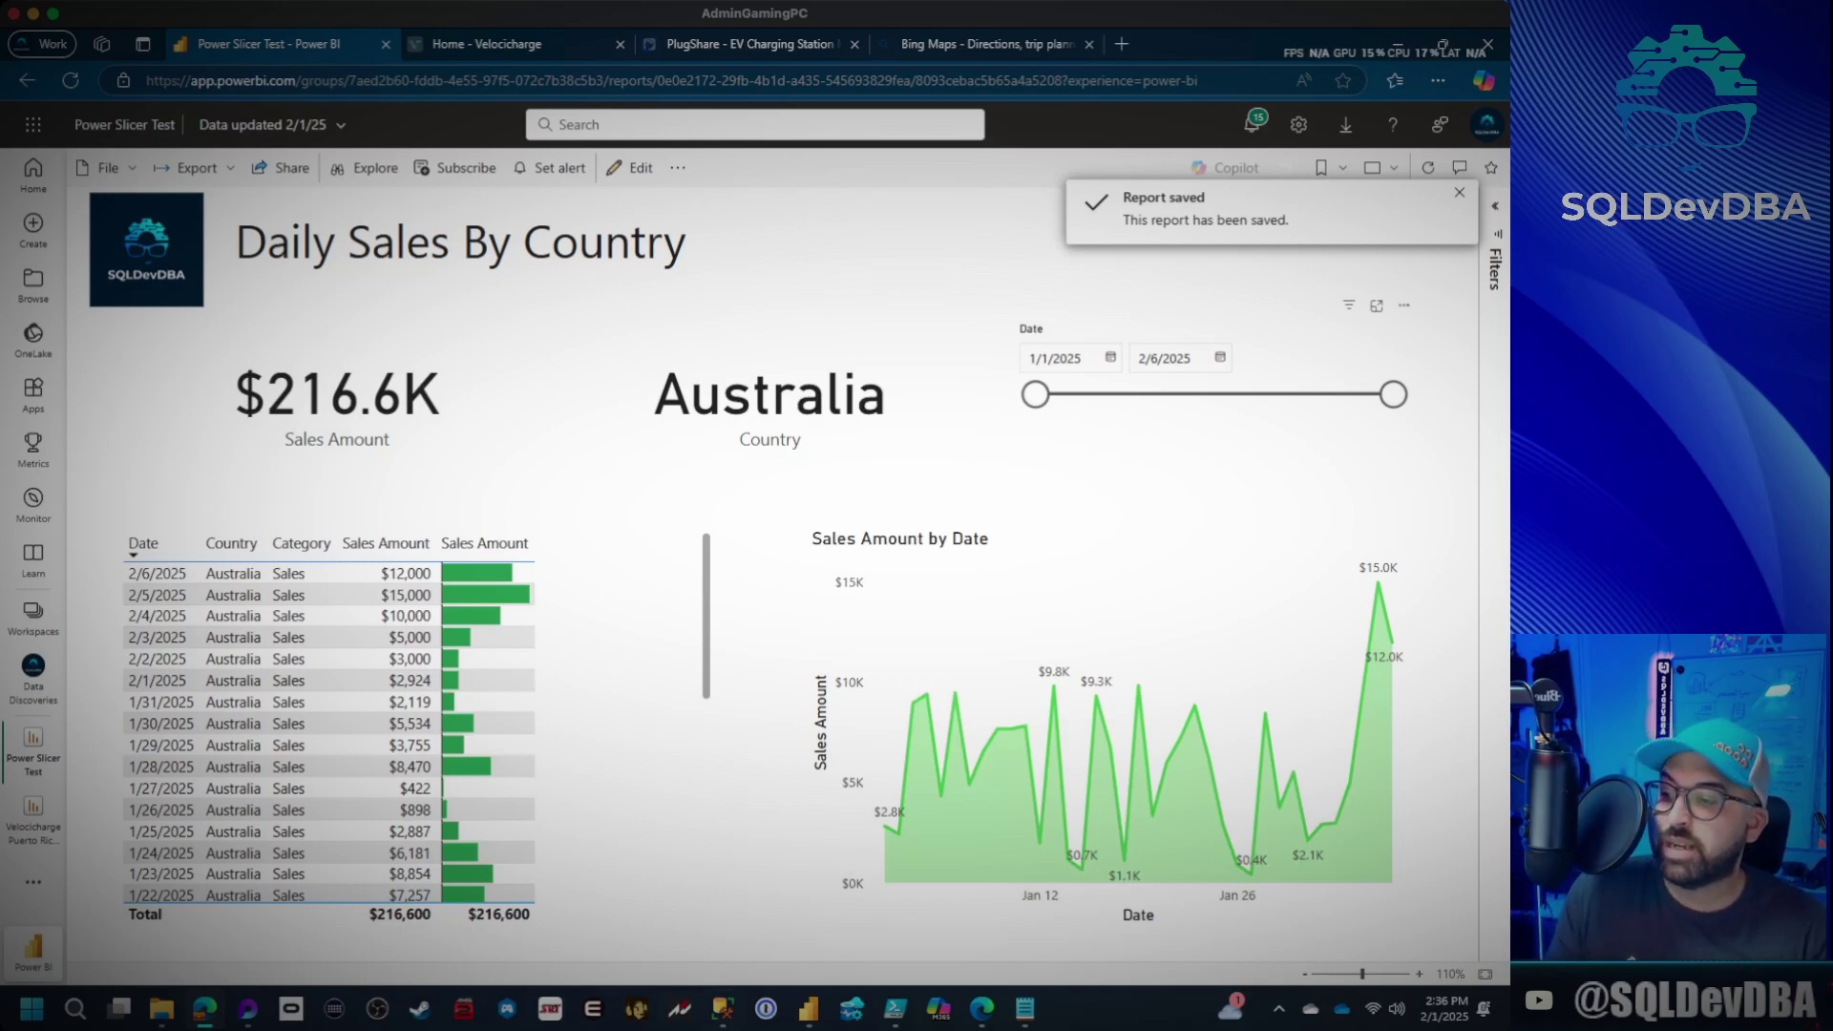
# Enter a 2025-02-07 Australia Sales row of 20000 in the table grid and commit it.
pyautogui.hotkey('alt', 'Tab')
pyautogui.click(88, 899)
pyautogui.write('2025-02-07')
pyautogui.press('Tab')
pyautogui.write('Sales')
pyautogui.press('Tab')
pyautogui.write('Austral')
pyautogui.press('Tab')
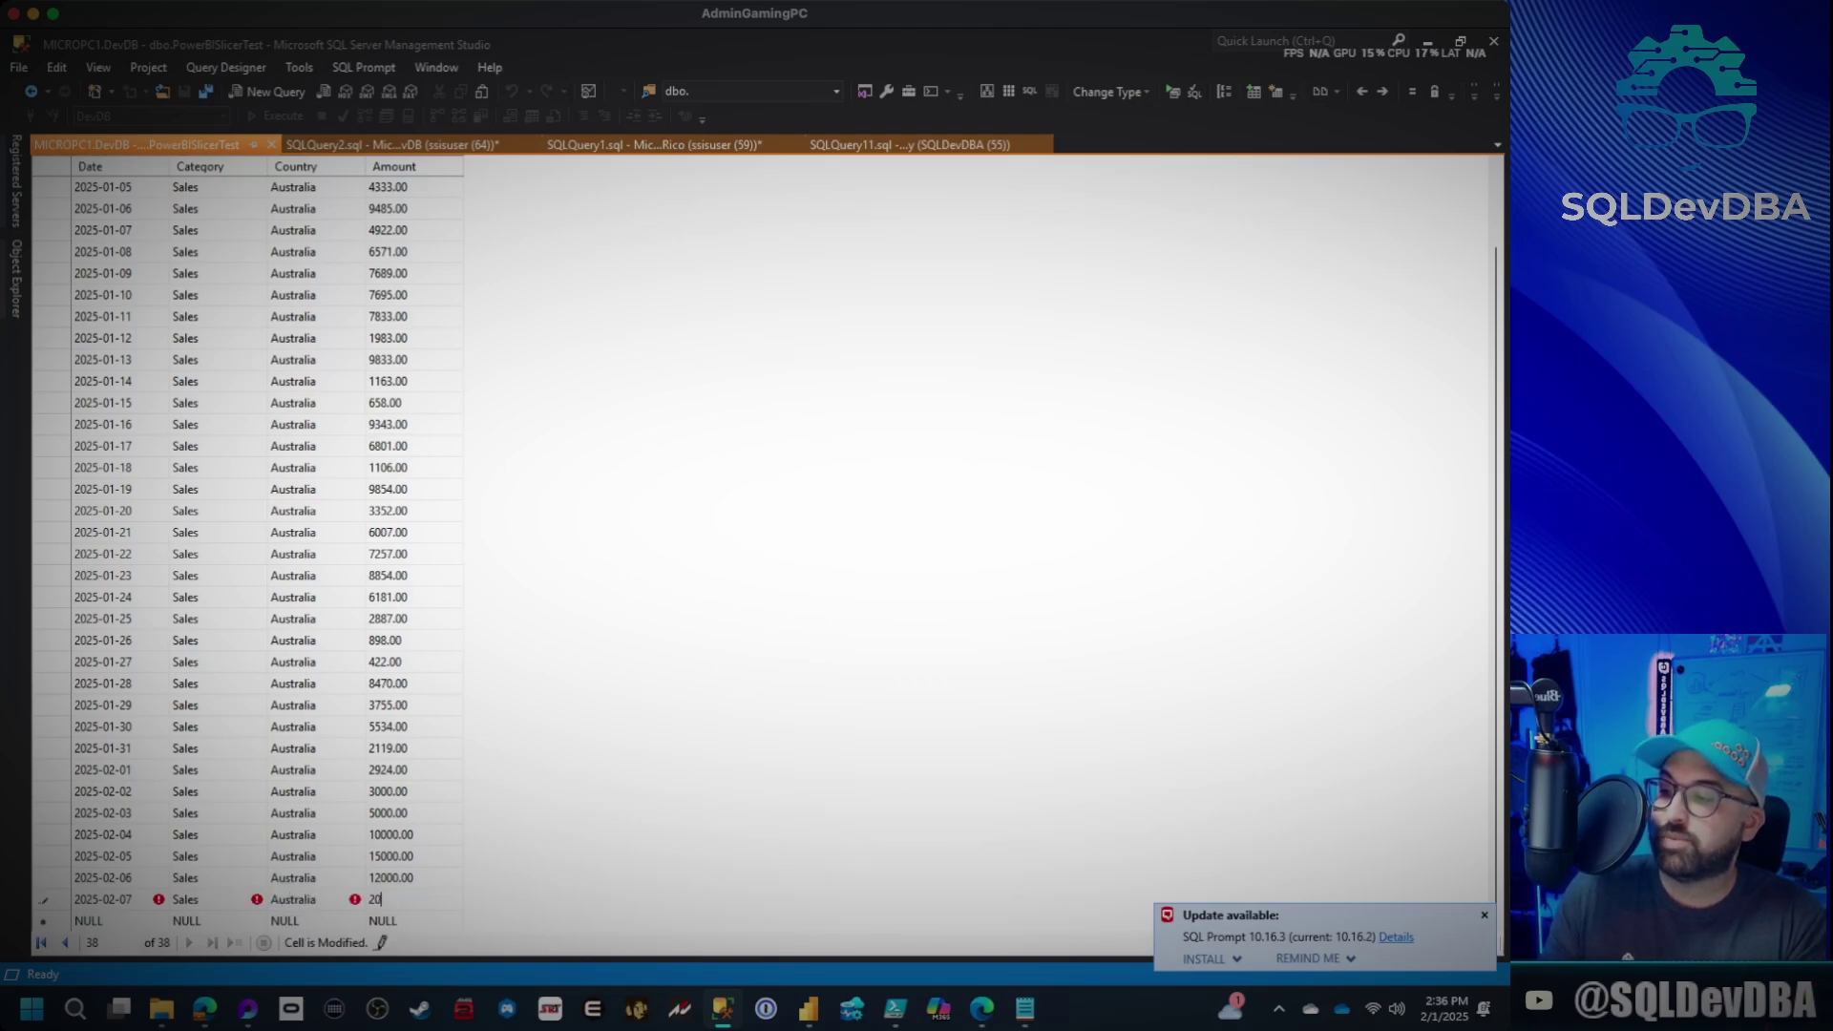
pyautogui.write('20000')
pyautogui.press('Return')
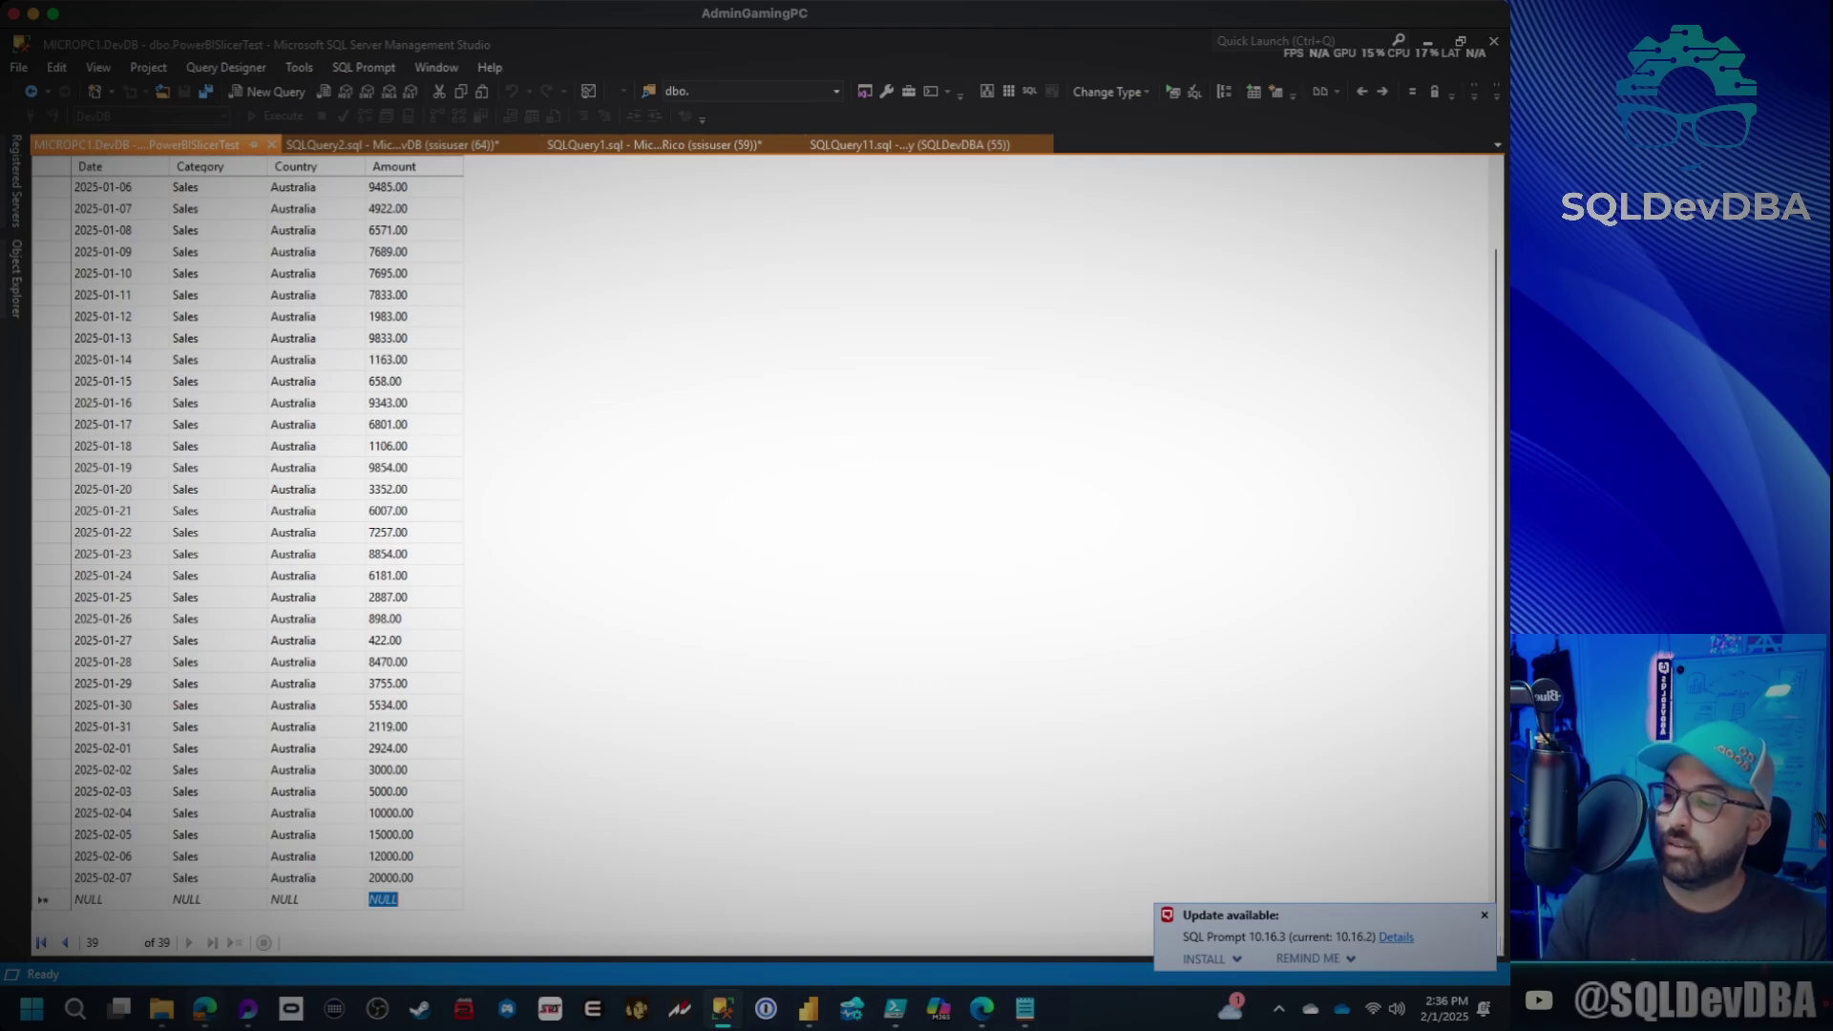
pyautogui.hotkey('alt', 'Tab')
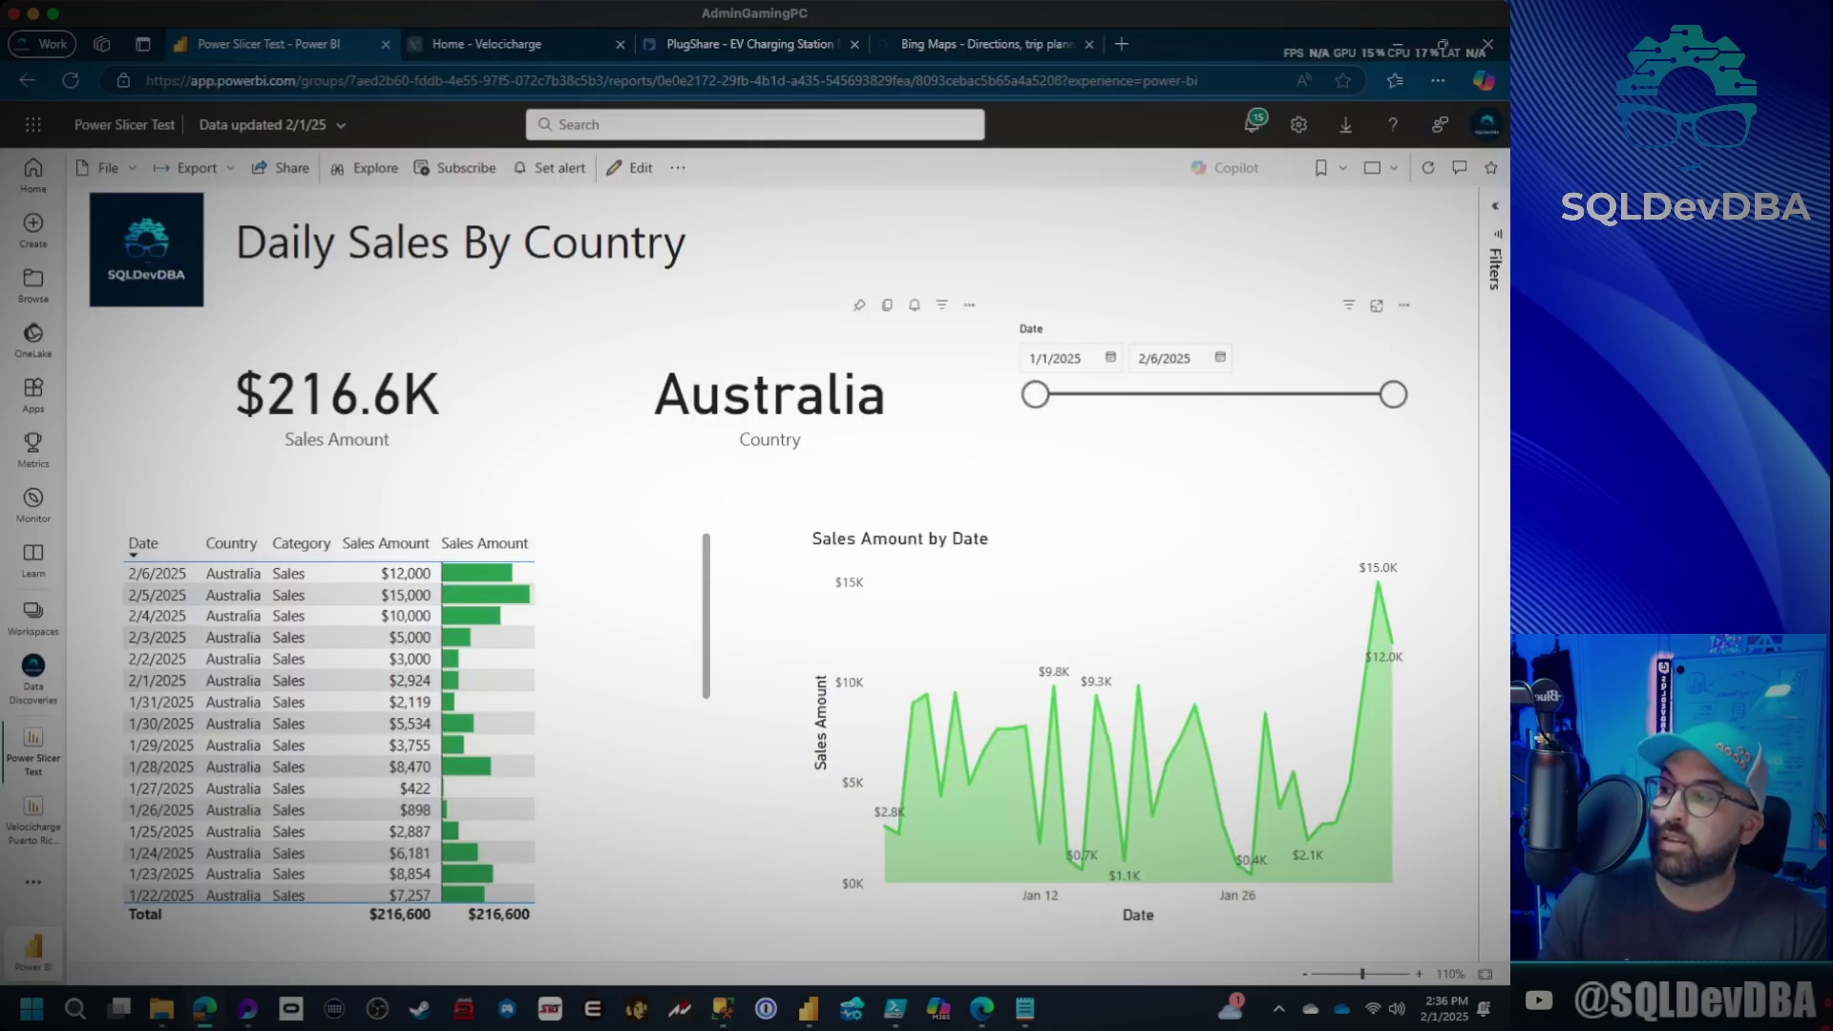
# Refresh the Power Slicer Test semantic model and reload the report to $236.6K through 2/7/2025.
pyautogui.click(33, 611)
pyautogui.click(330, 482)
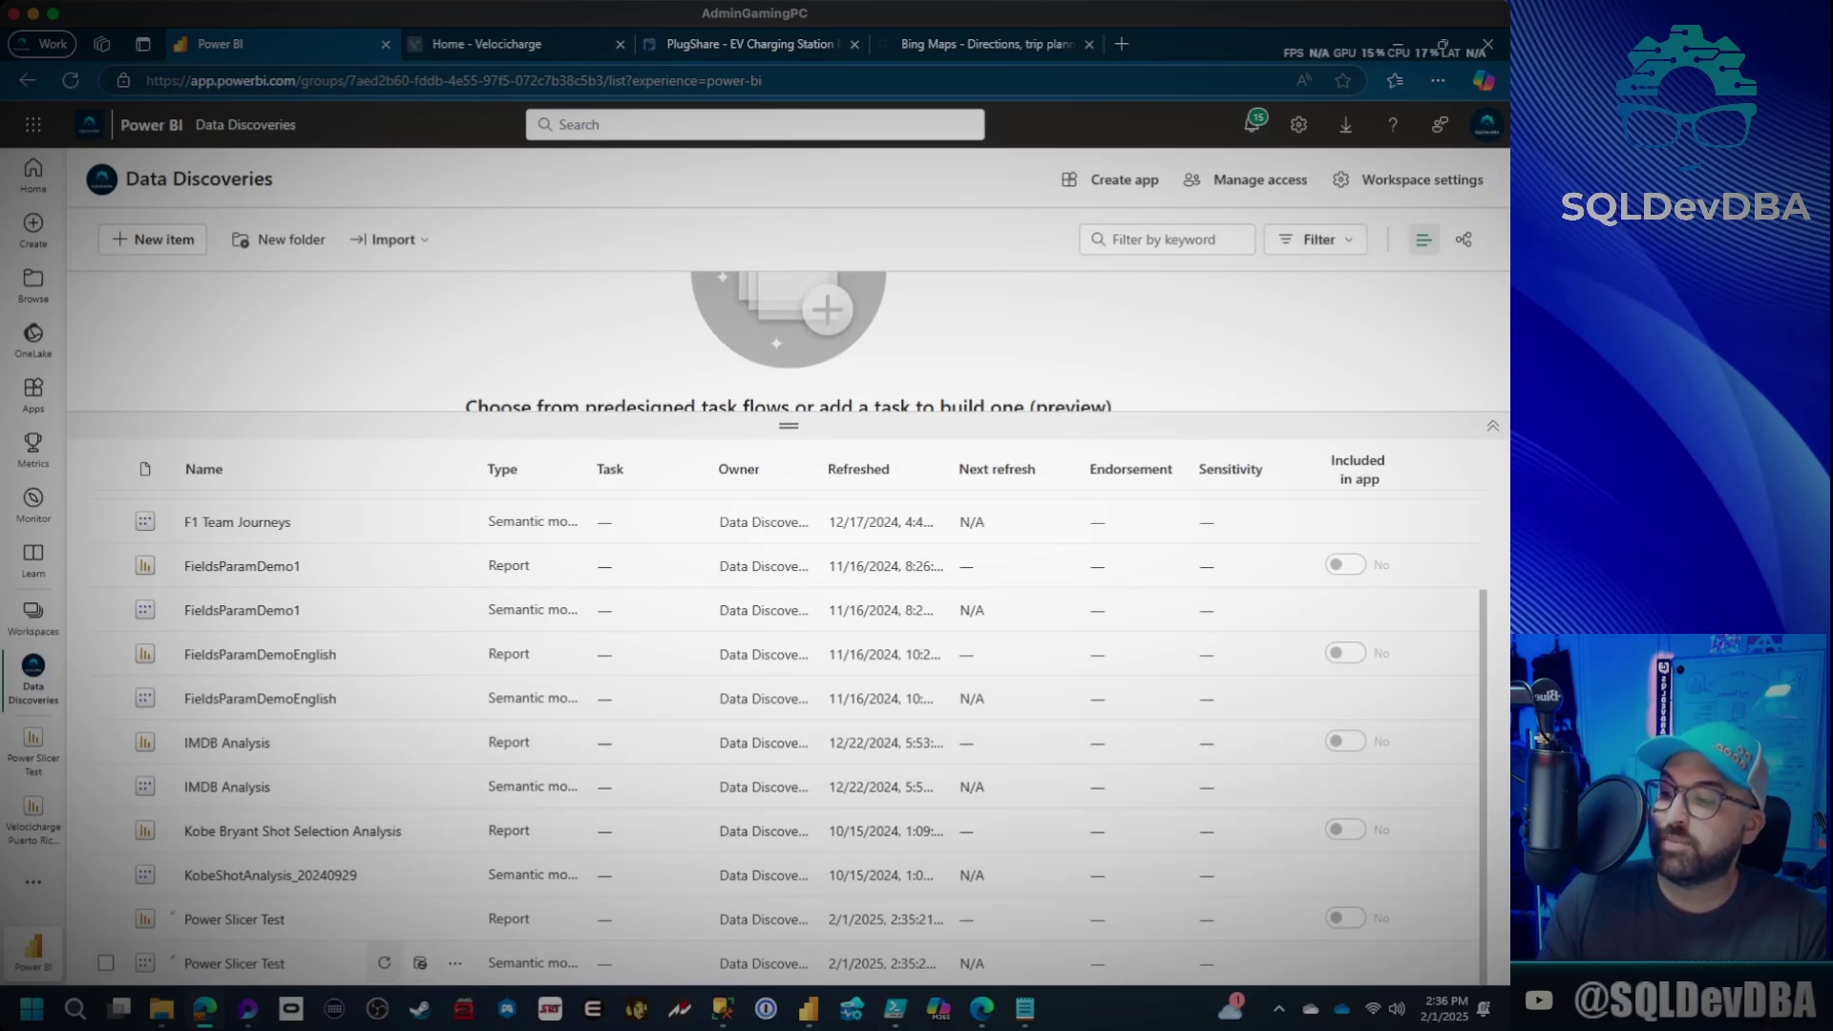
pyautogui.click(383, 963)
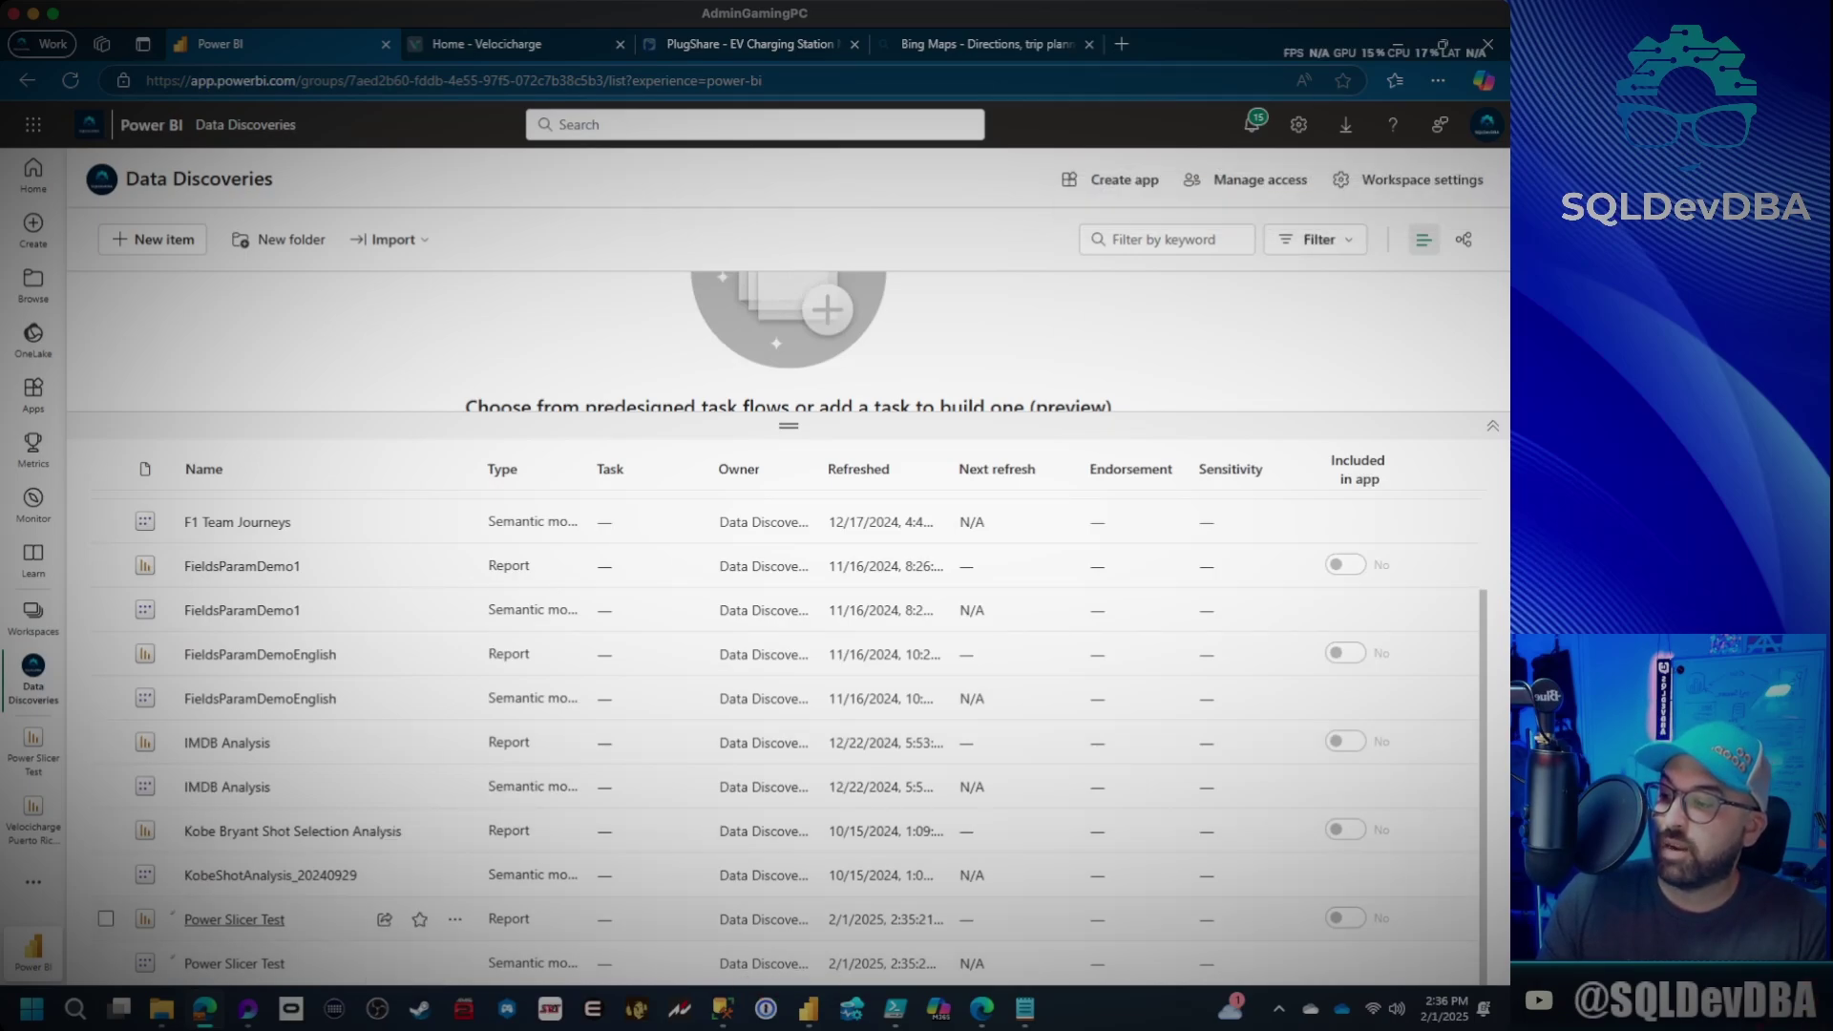
pyautogui.click(234, 919)
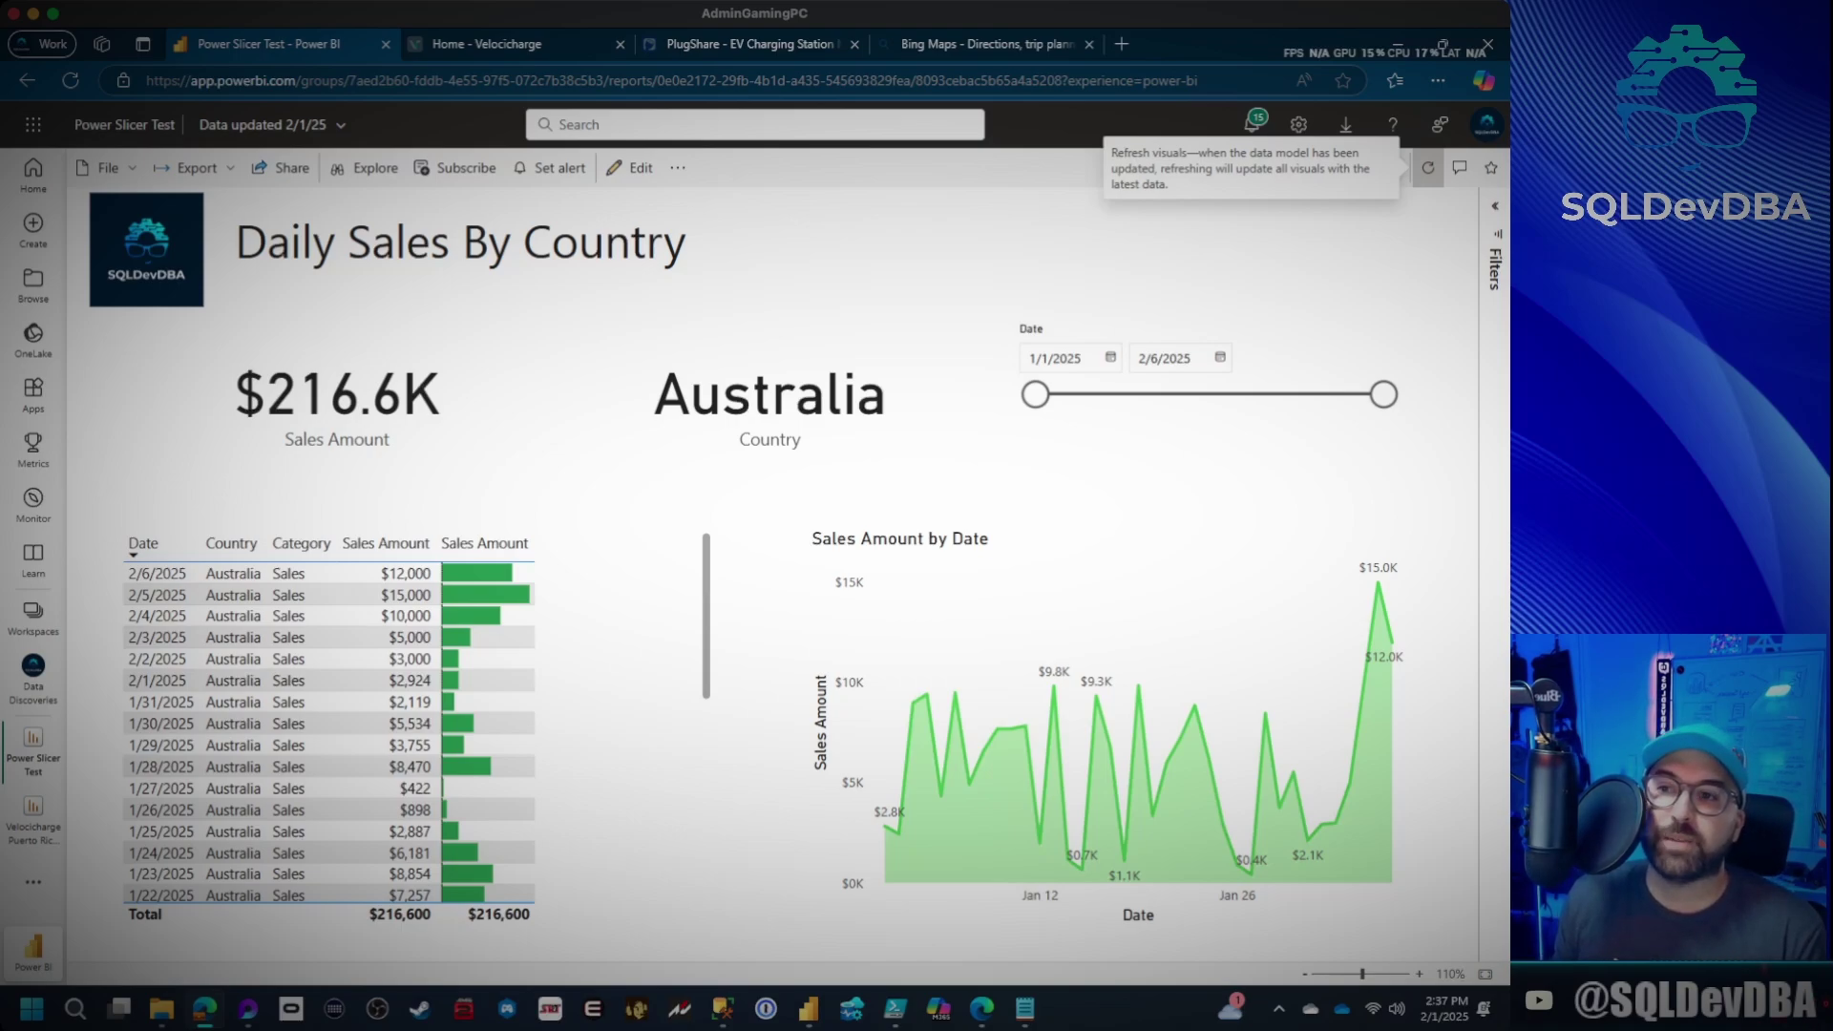
pyautogui.click(1429, 168)
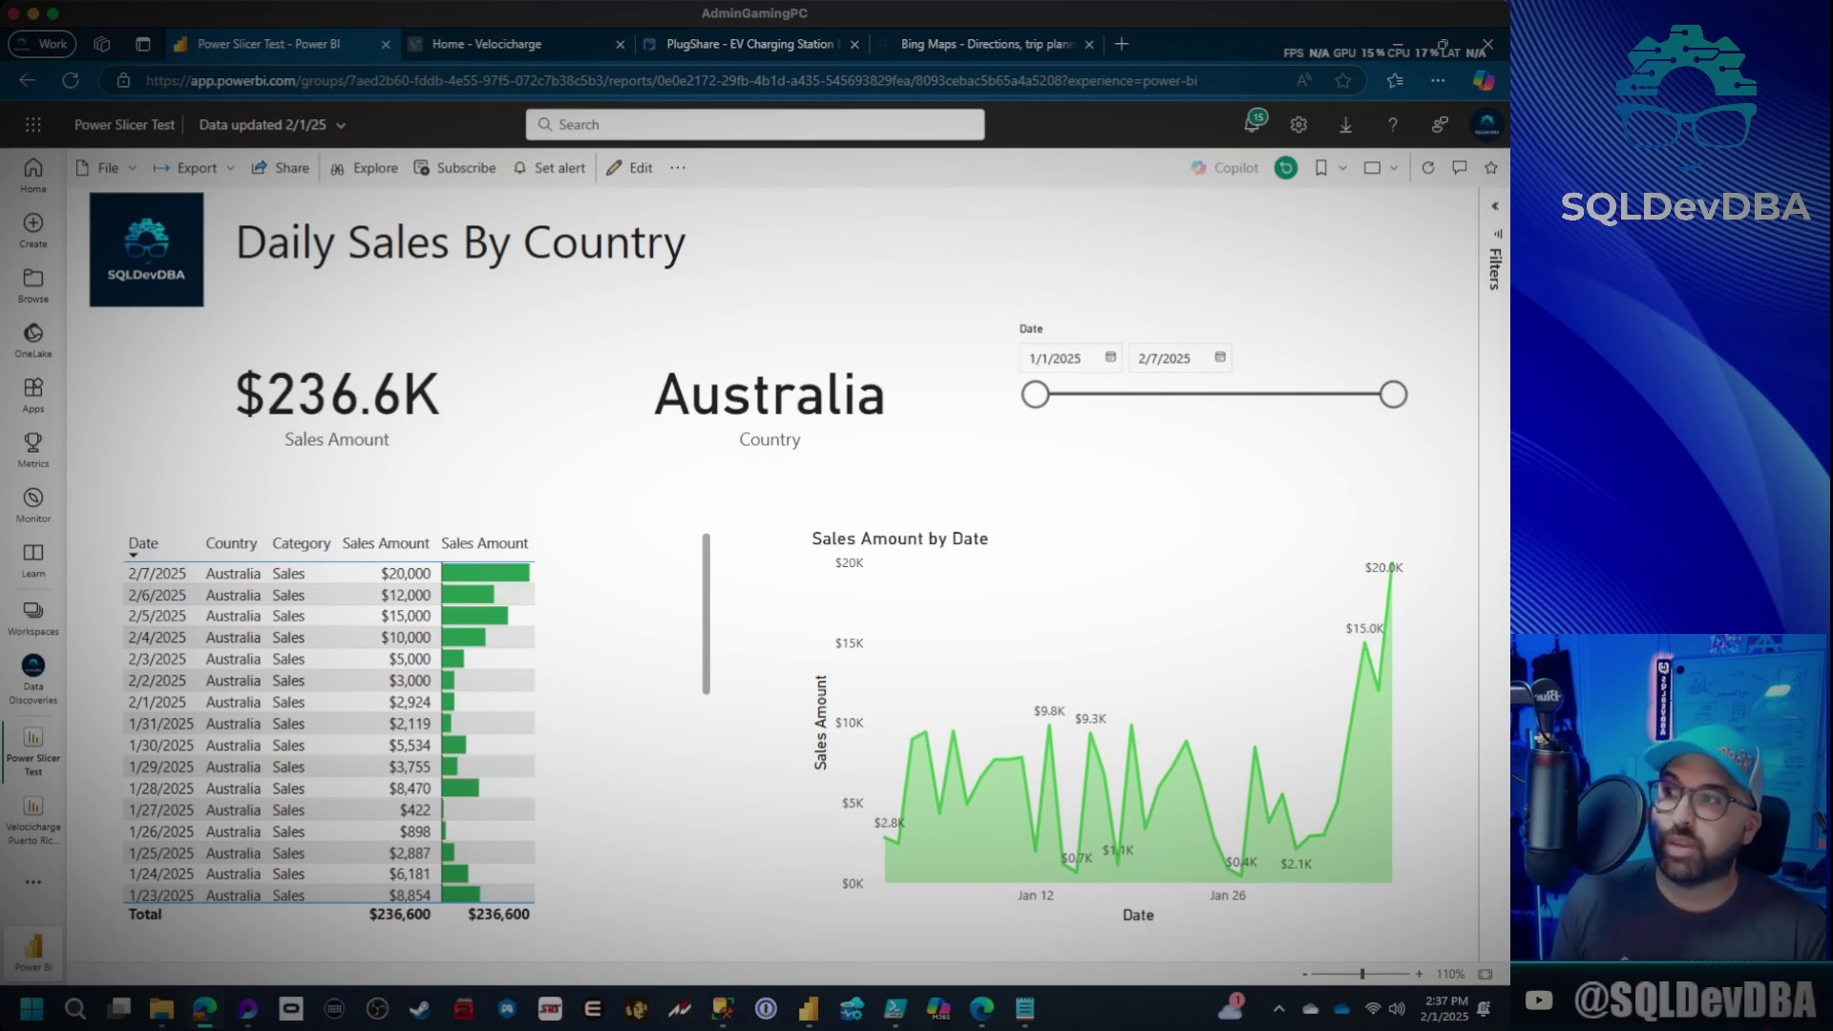
# Reset the report to its default view and save it with the slicer spanning 1/1/2025–2/7/2025.
pyautogui.click(632, 168)
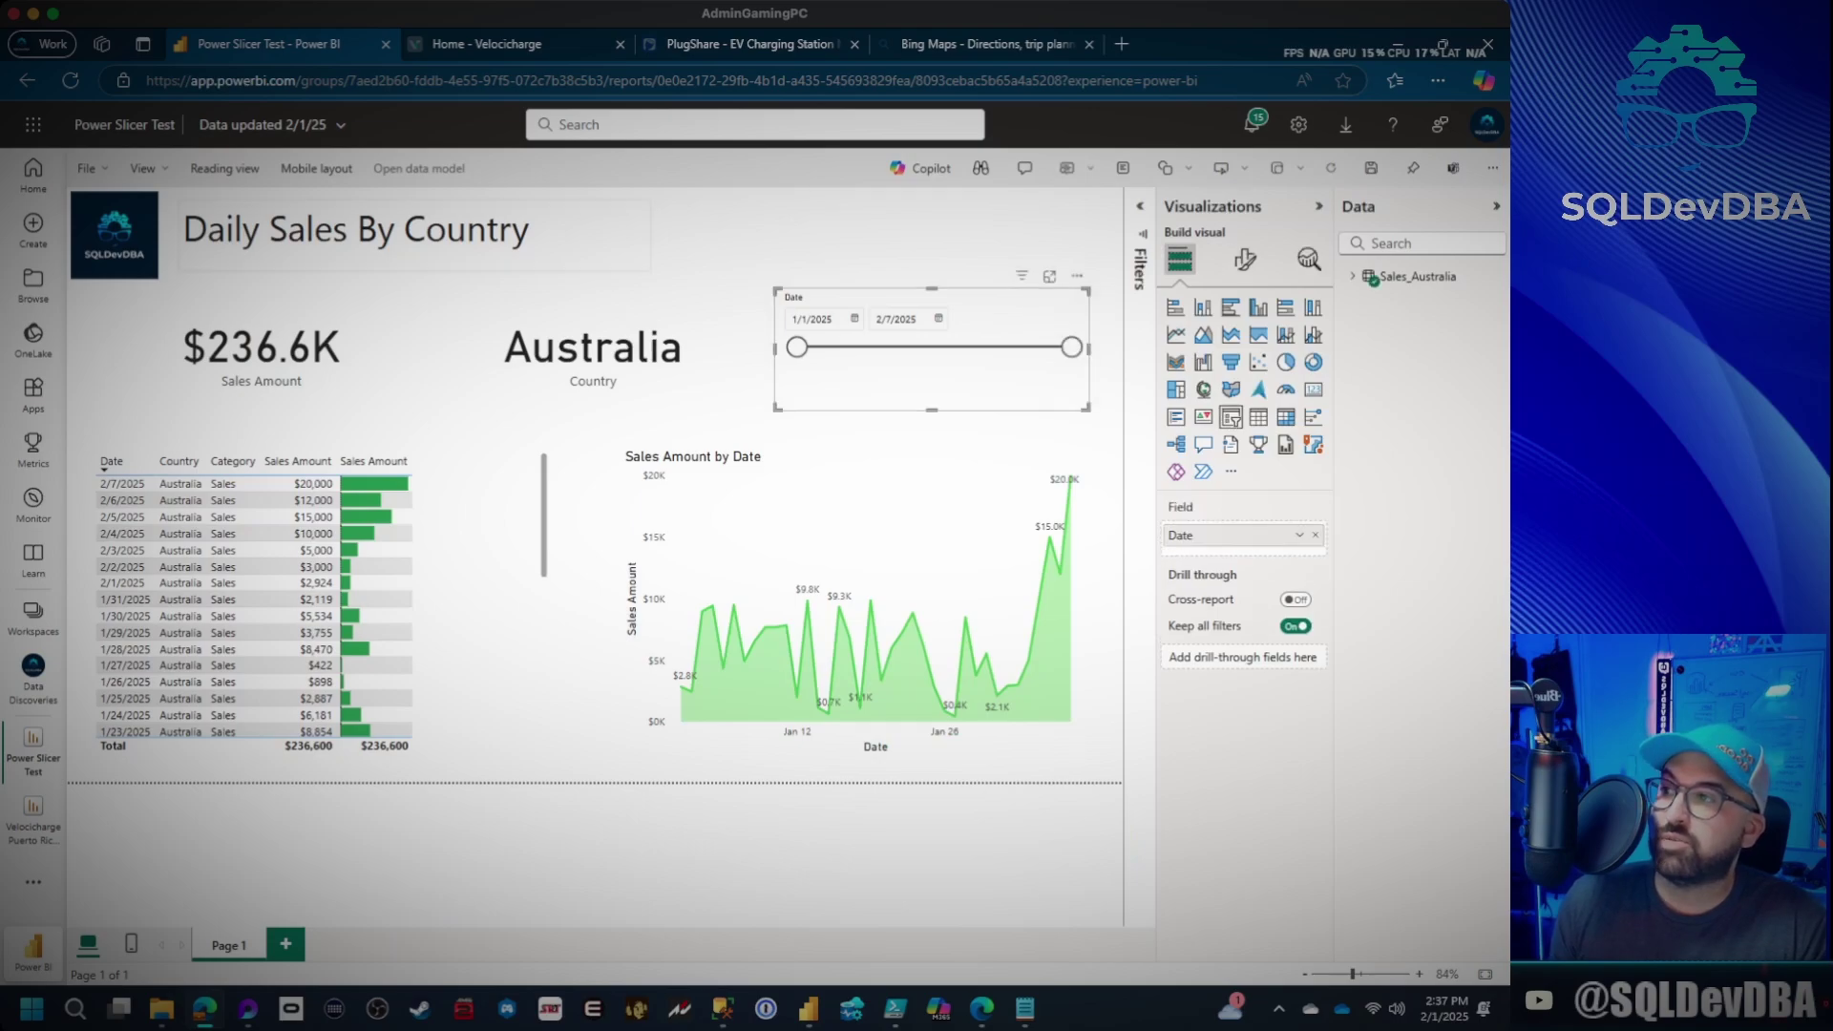
pyautogui.click(222, 168)
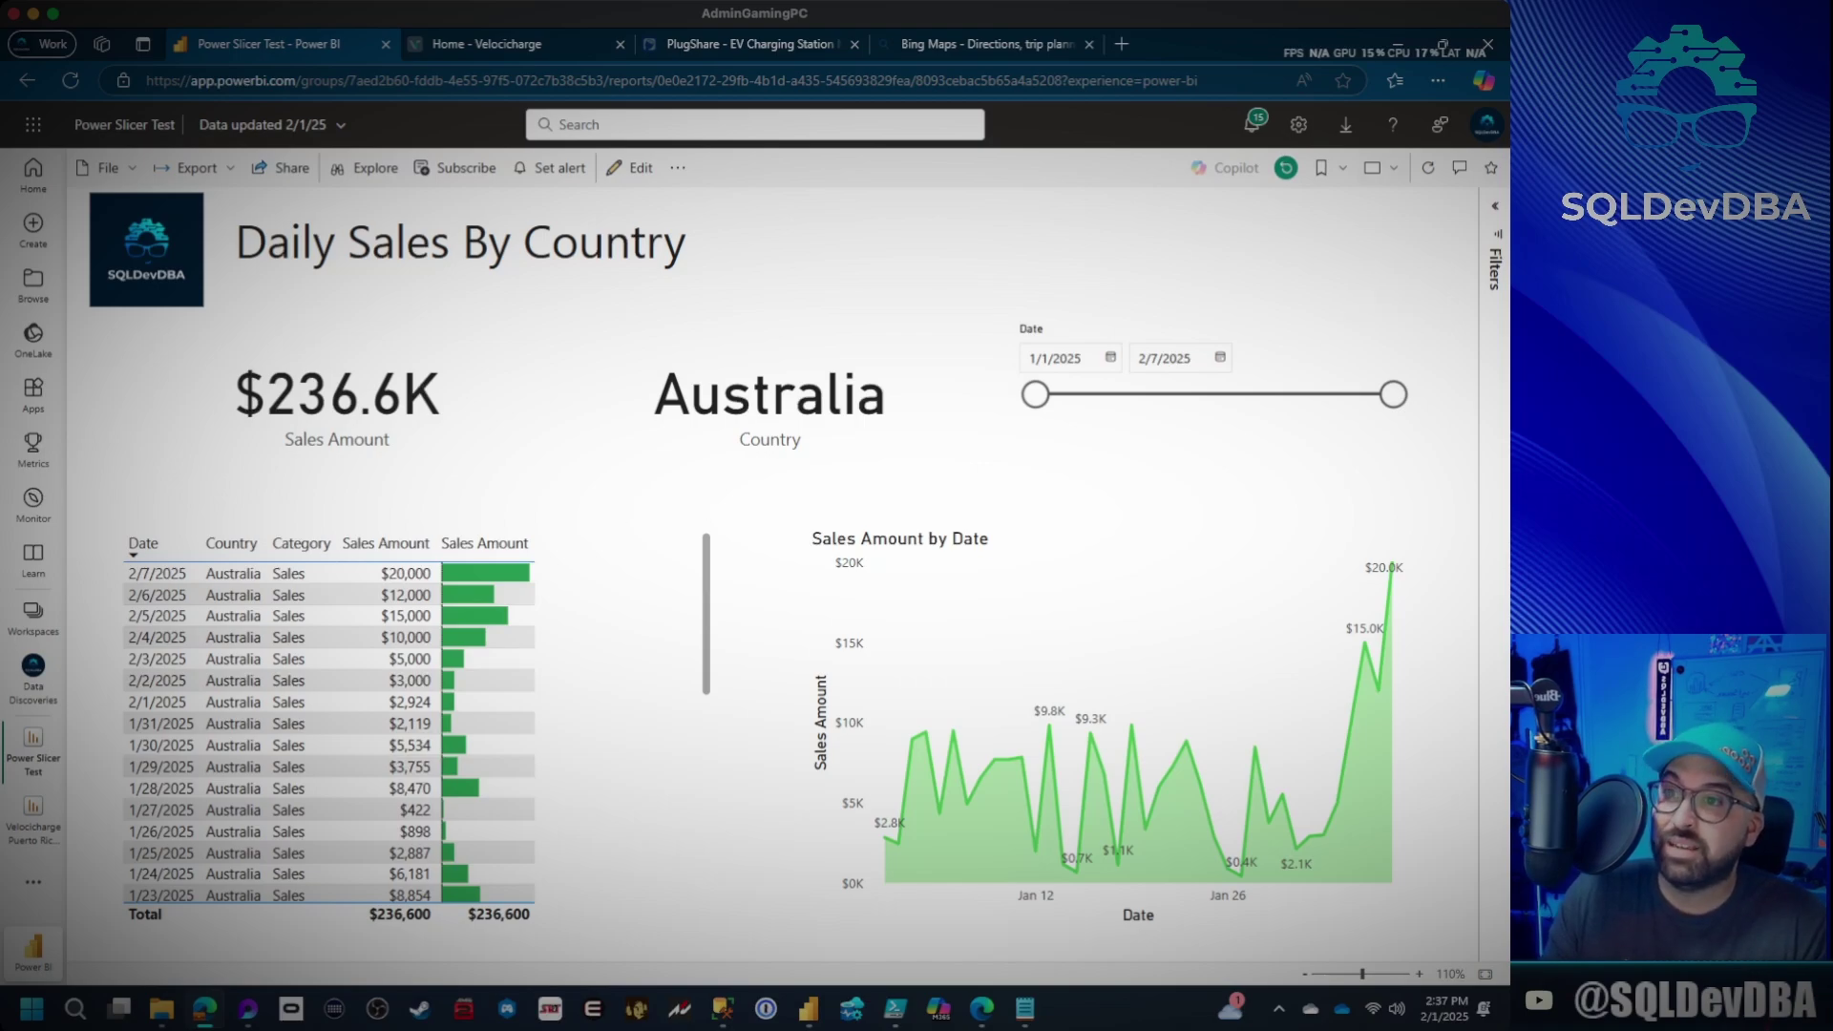
pyautogui.click(1286, 168)
pyautogui.click(813, 590)
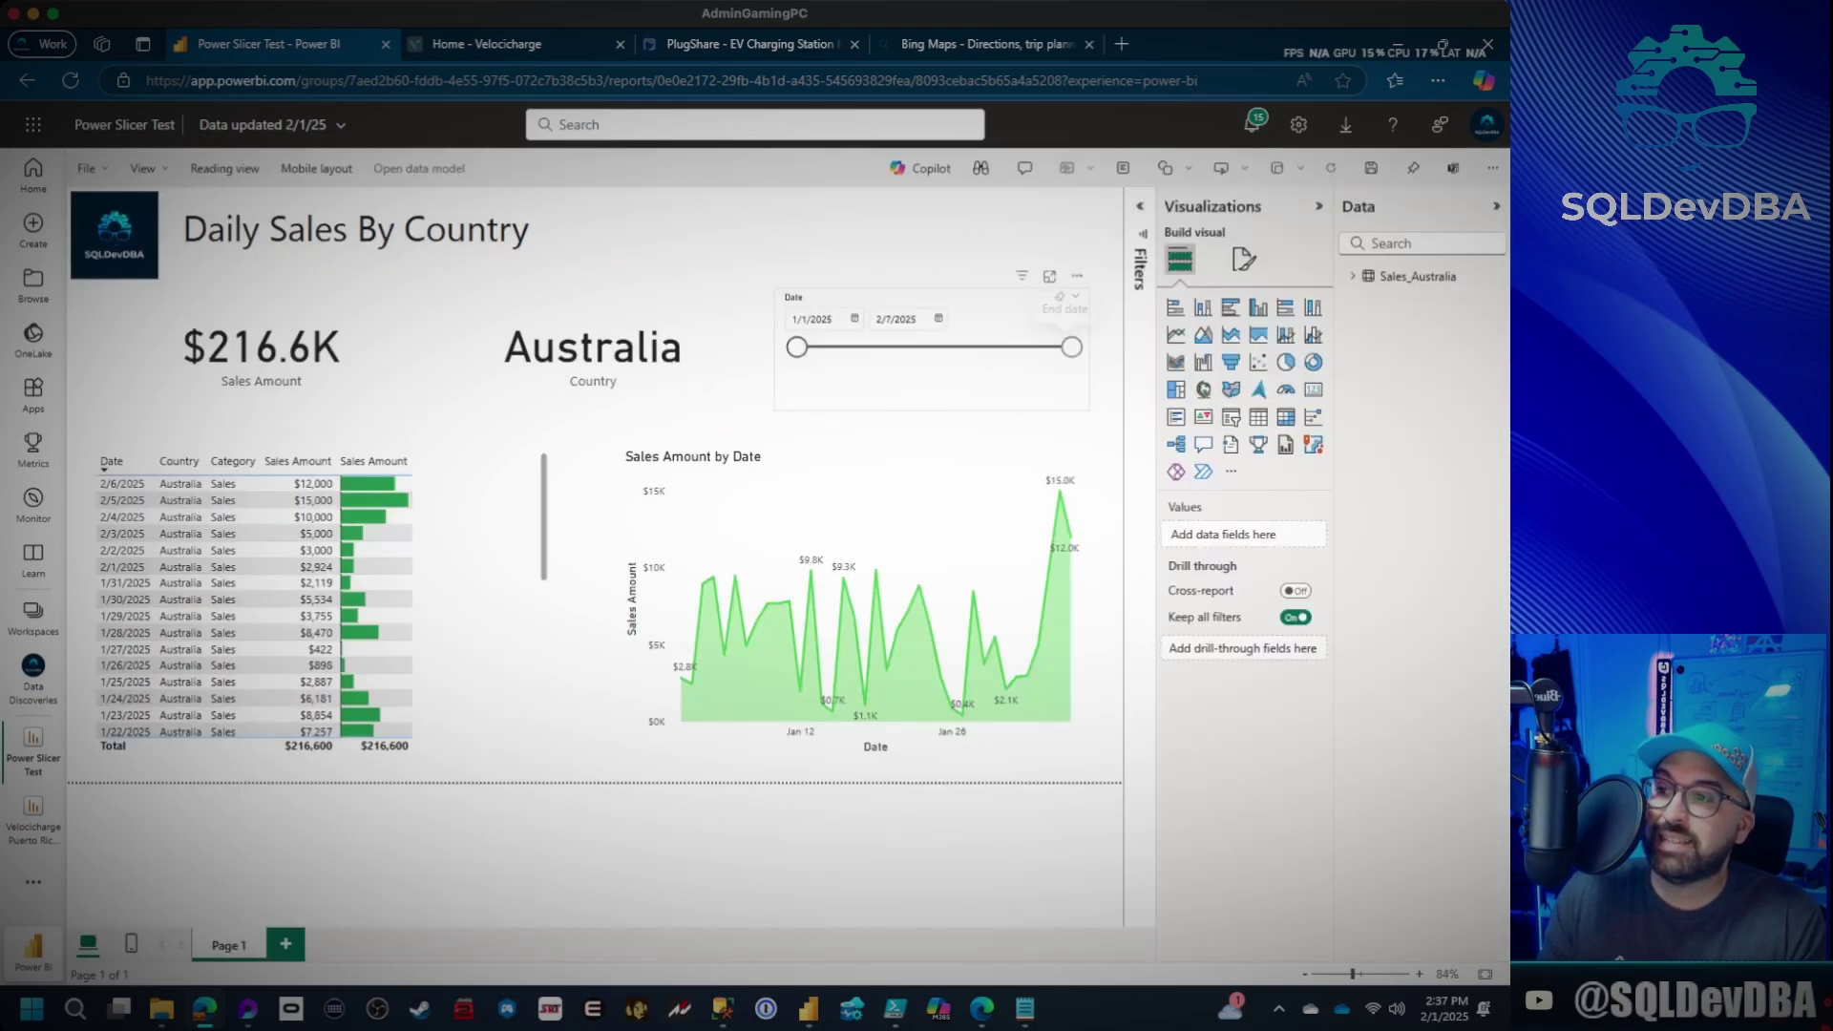
pyautogui.click(225, 168)
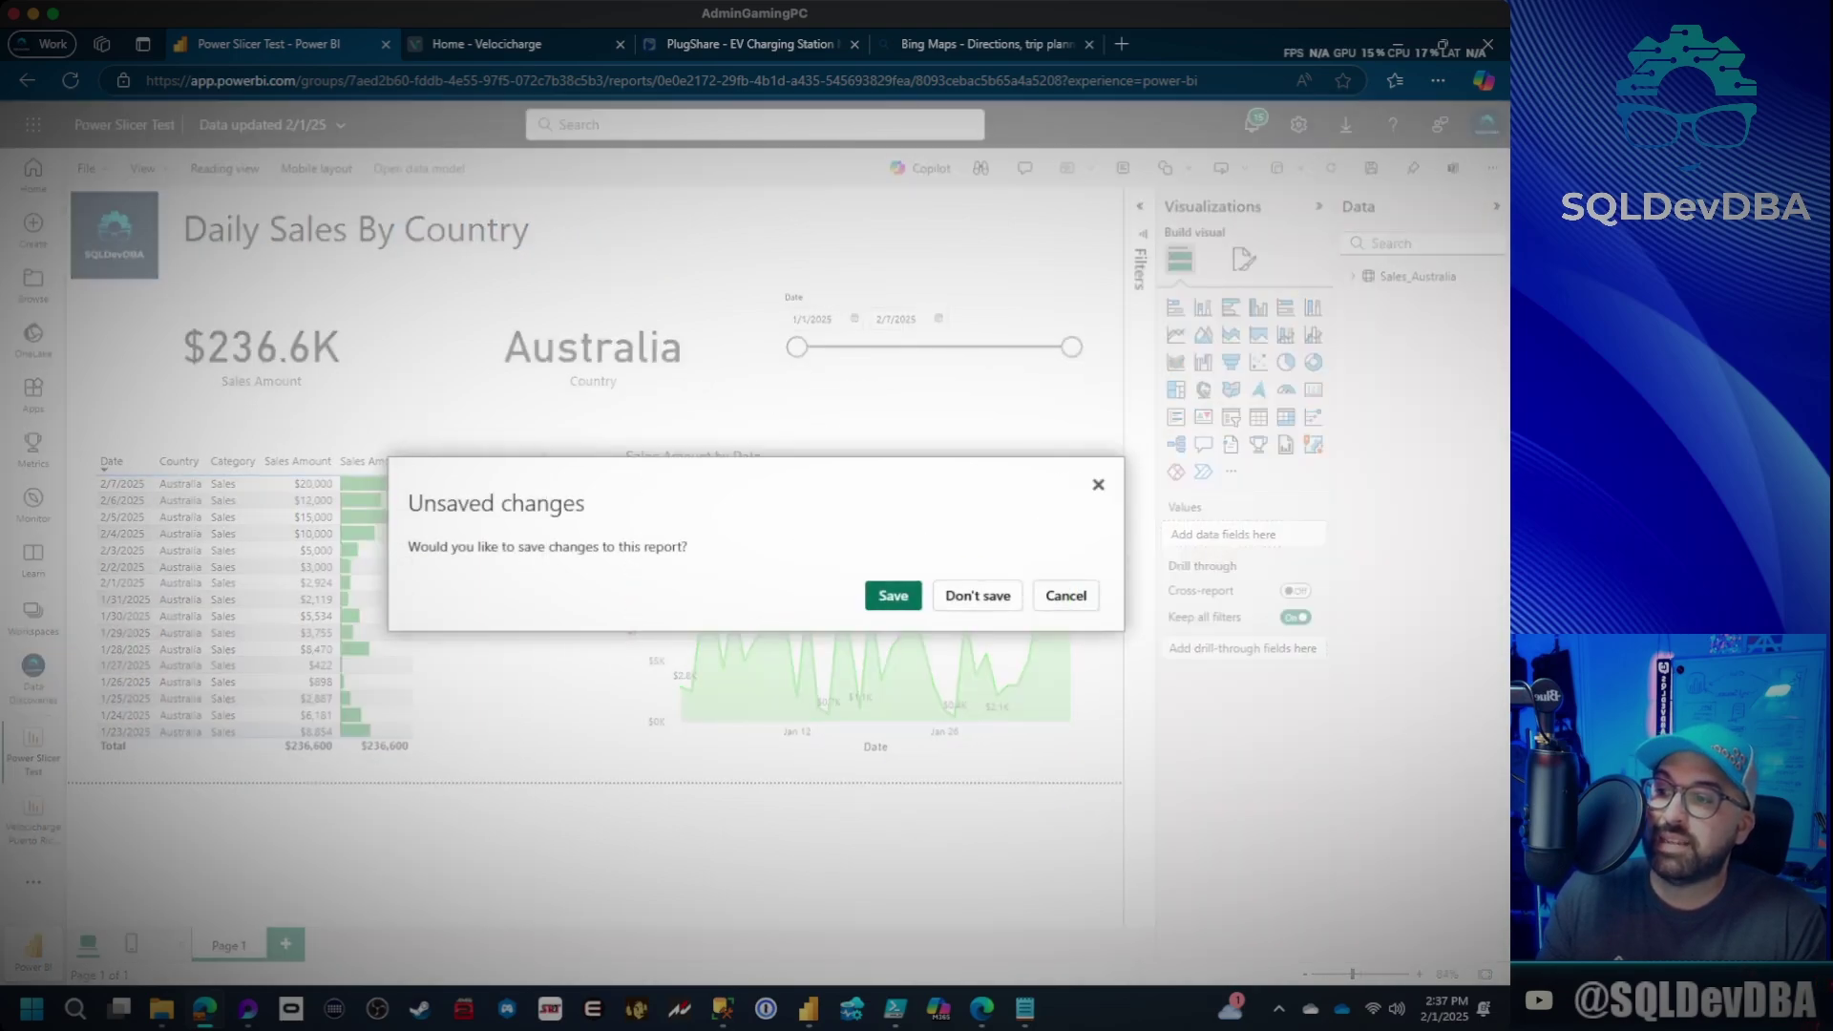
pyautogui.press('Return')
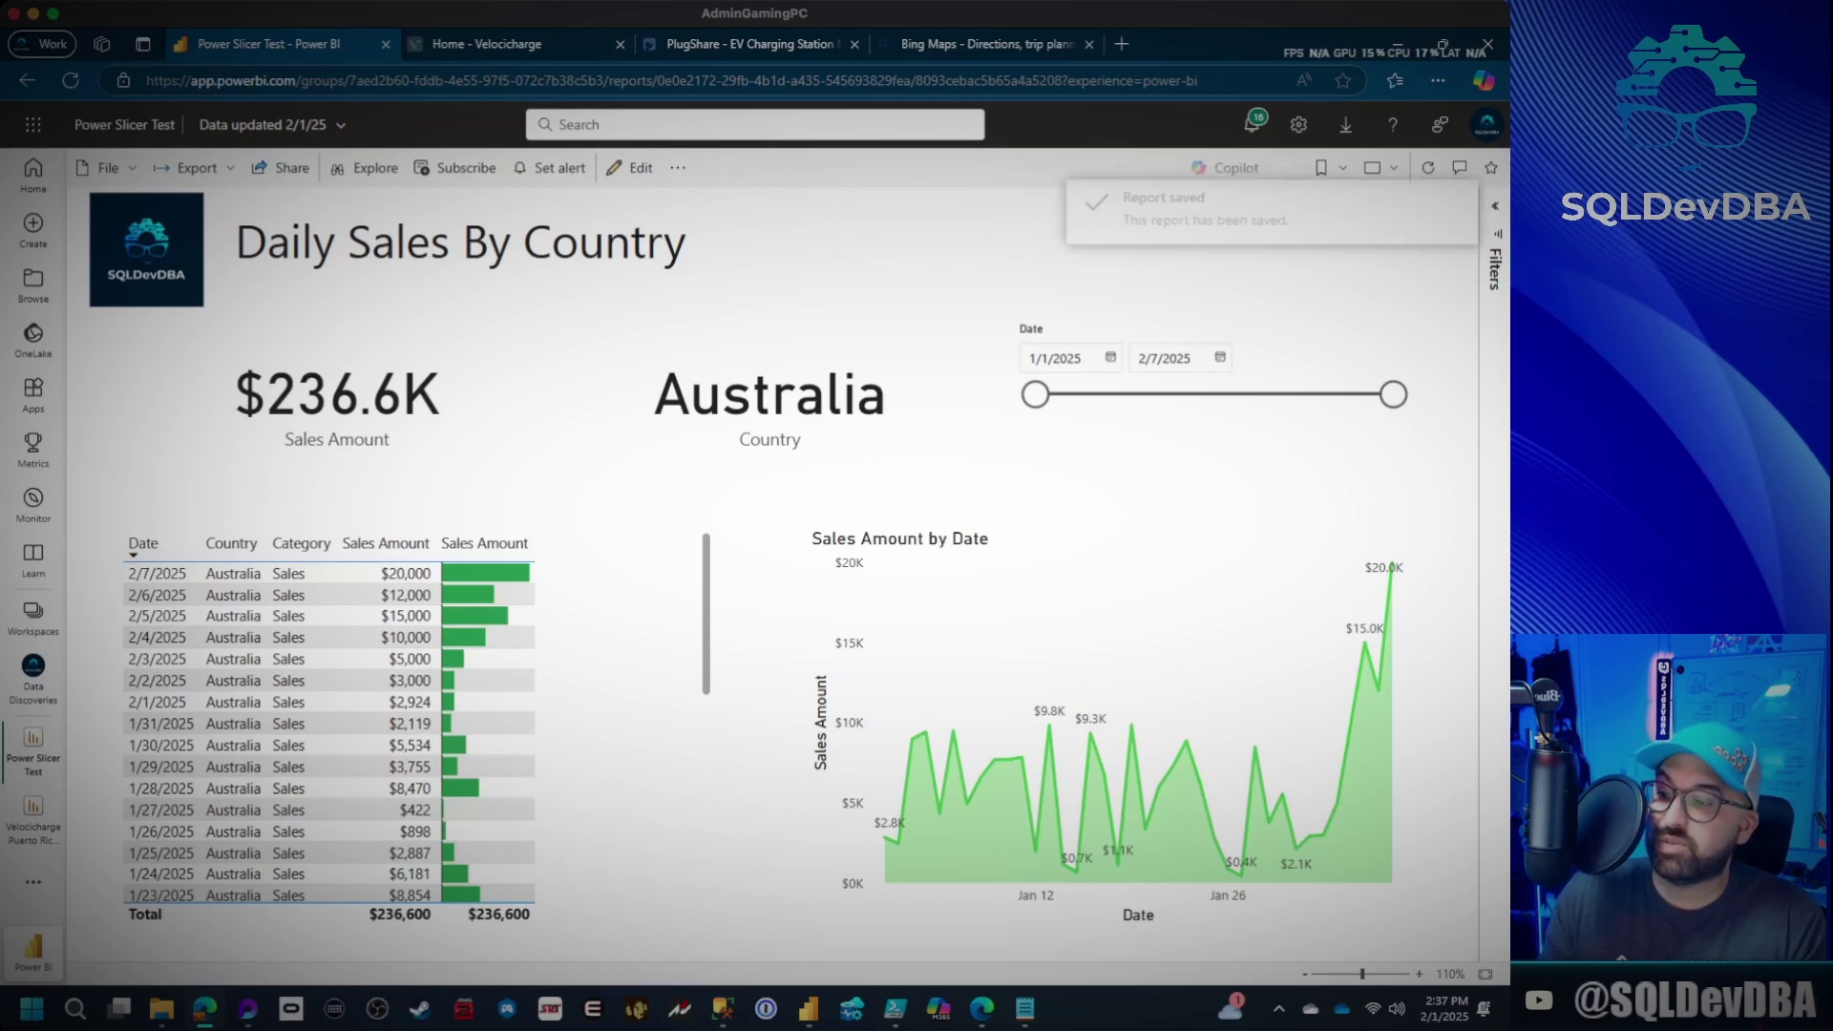
pyautogui.hotkey('alt', 'Tab')
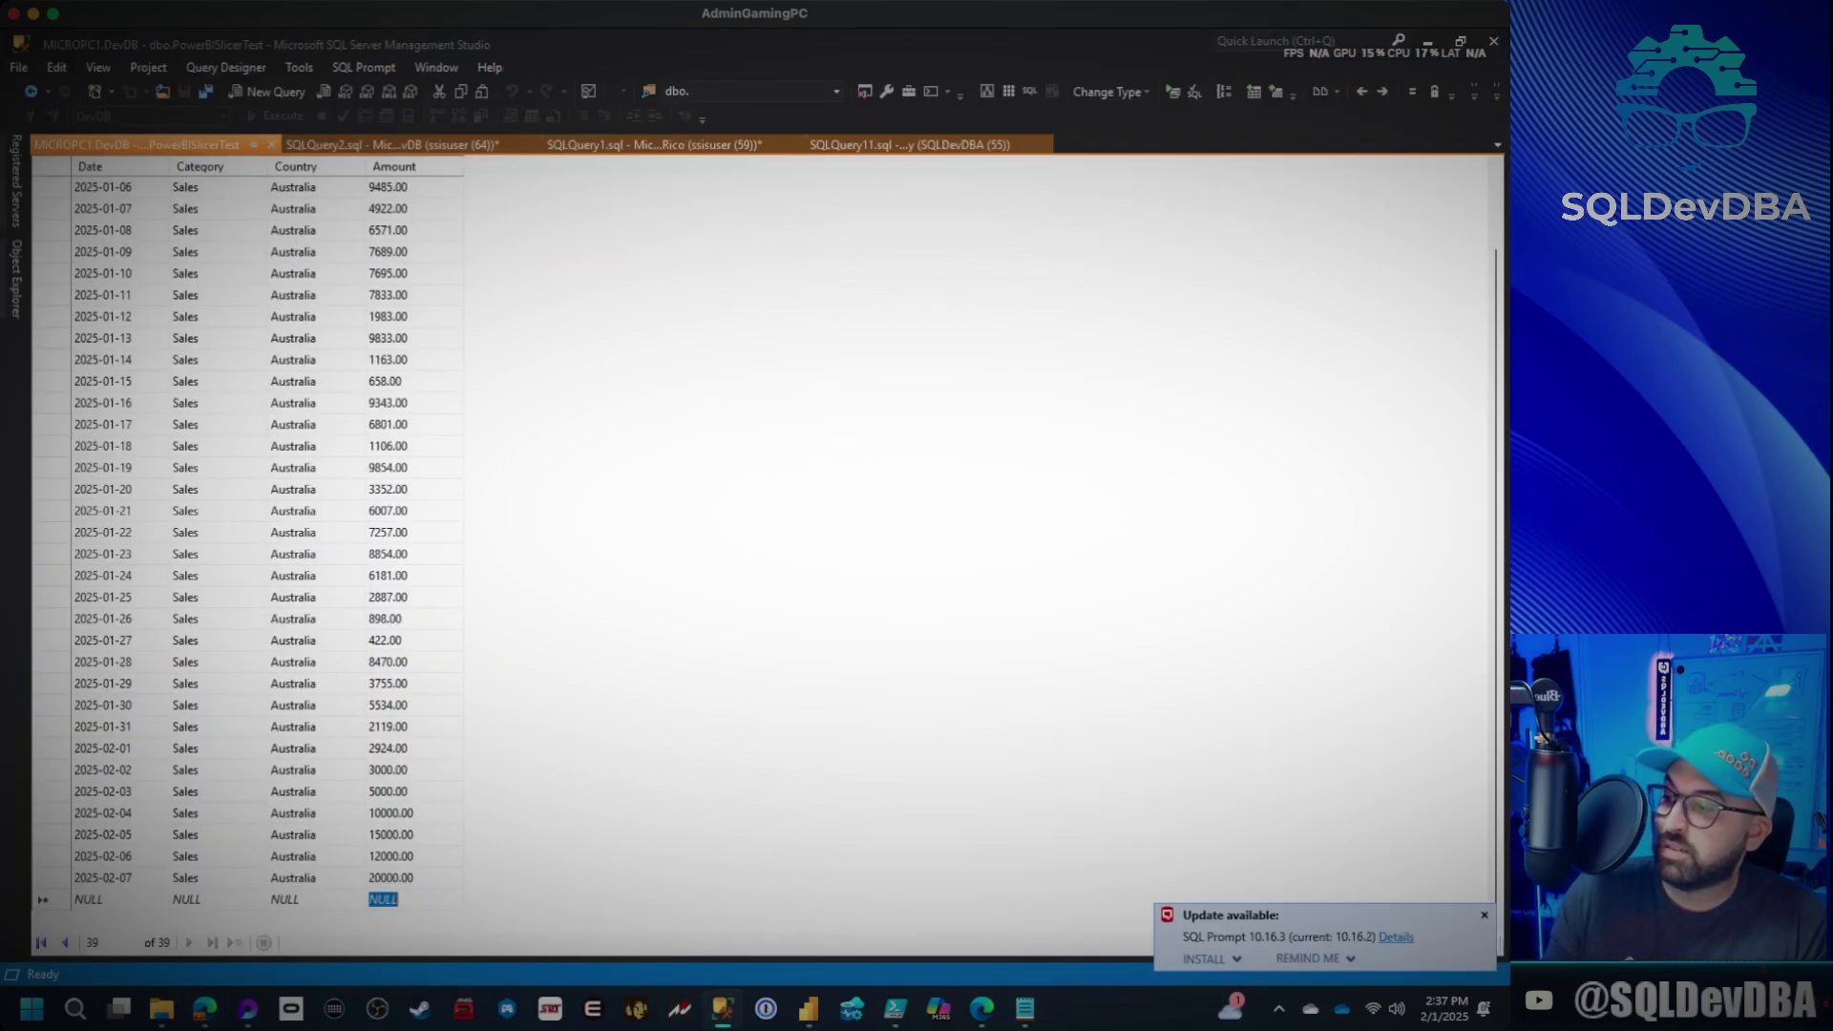
# Enter a 2025-02-08 Australia Sales row of 18000 in the table grid and commit it.
pyautogui.click(88, 899)
pyautogui.write('2025-02-08')
pyautogui.press('Tab')
pyautogui.write('Sales')
pyautogui.press('Tab')
pyautogui.write('Australia')
pyautogui.press('Tab')
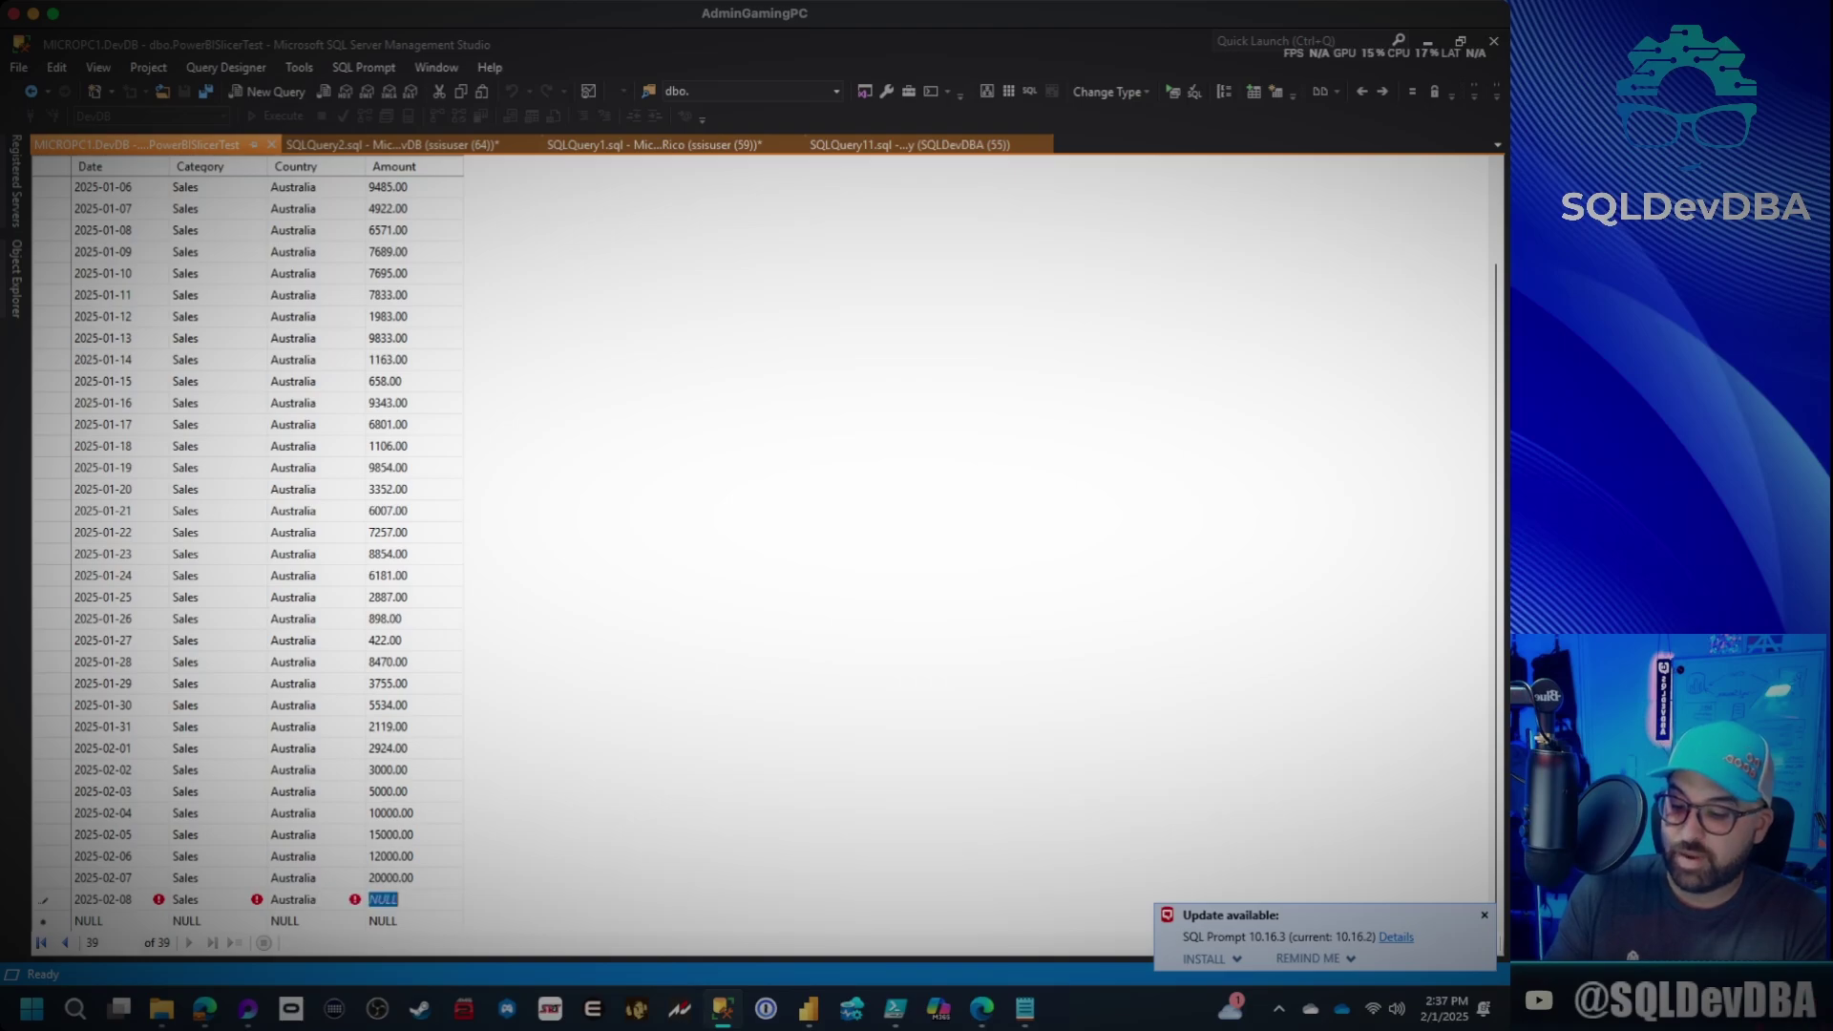
pyautogui.write('18000')
pyautogui.press('Return')
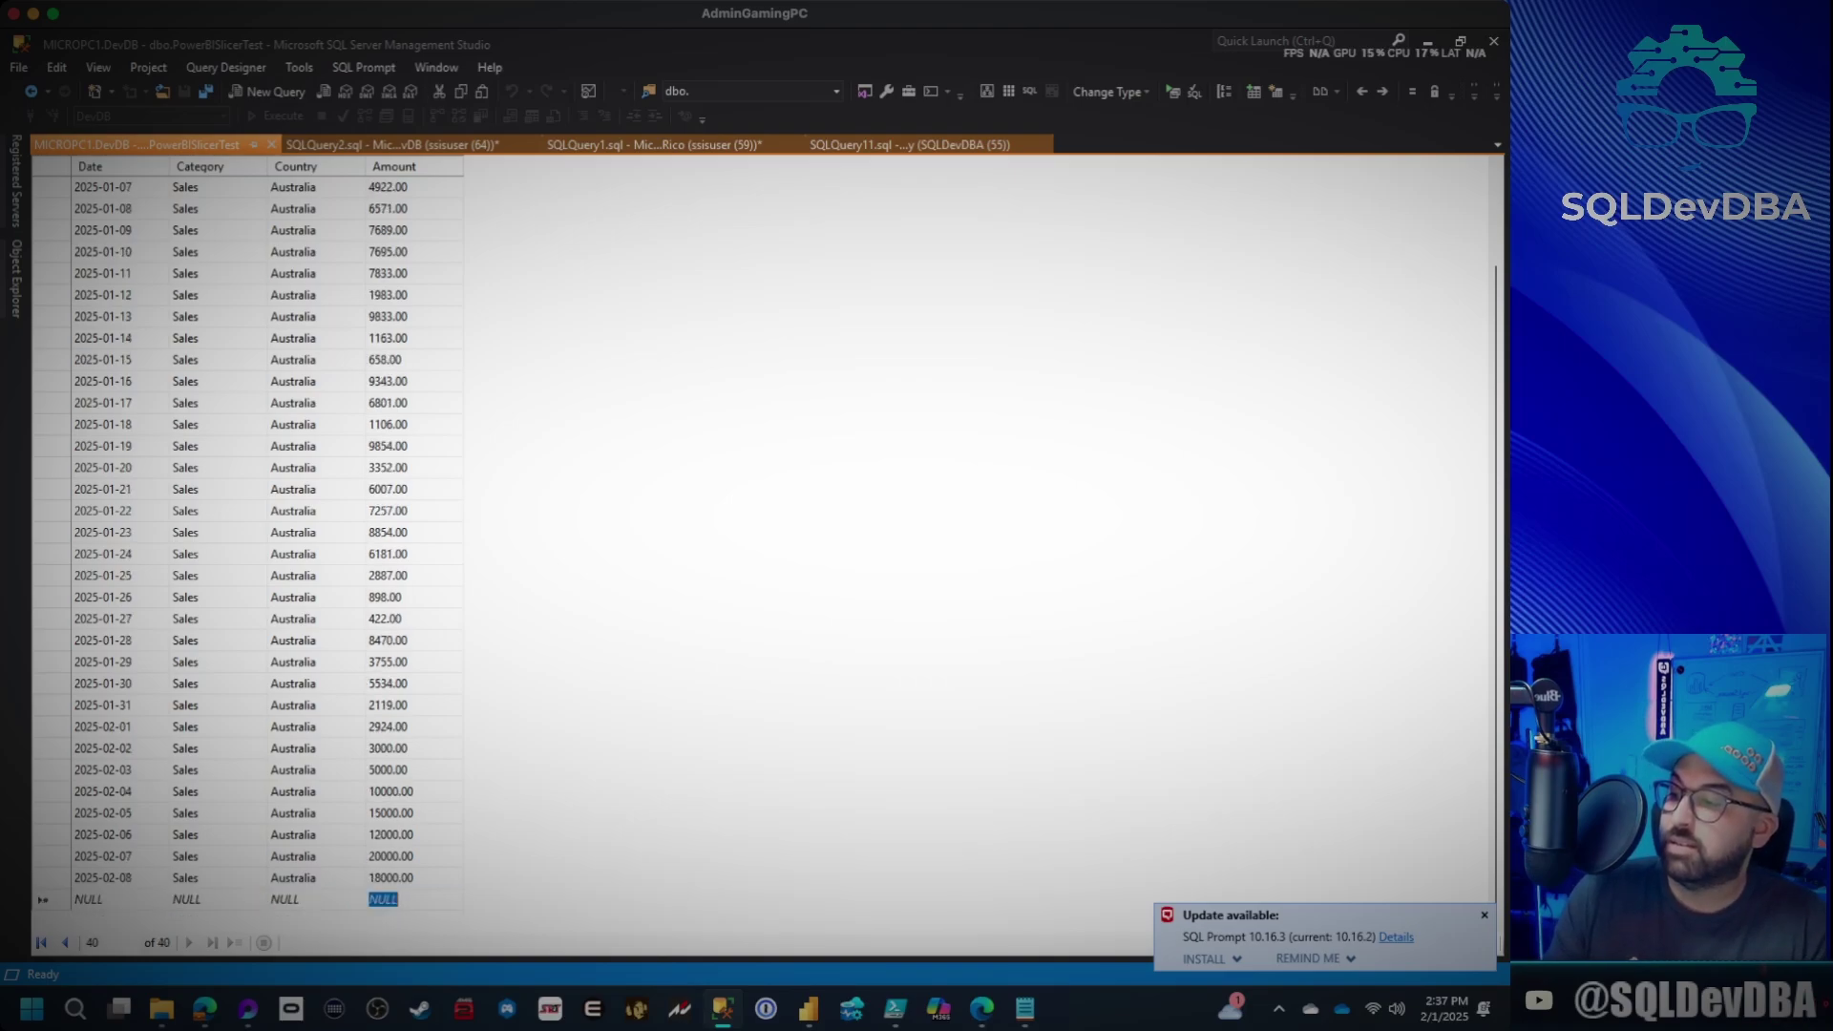
# Refresh the Power Slicer Test model again and reopen the report, whose slicer still ends at 2/7/2025.
pyautogui.click(809, 1007)
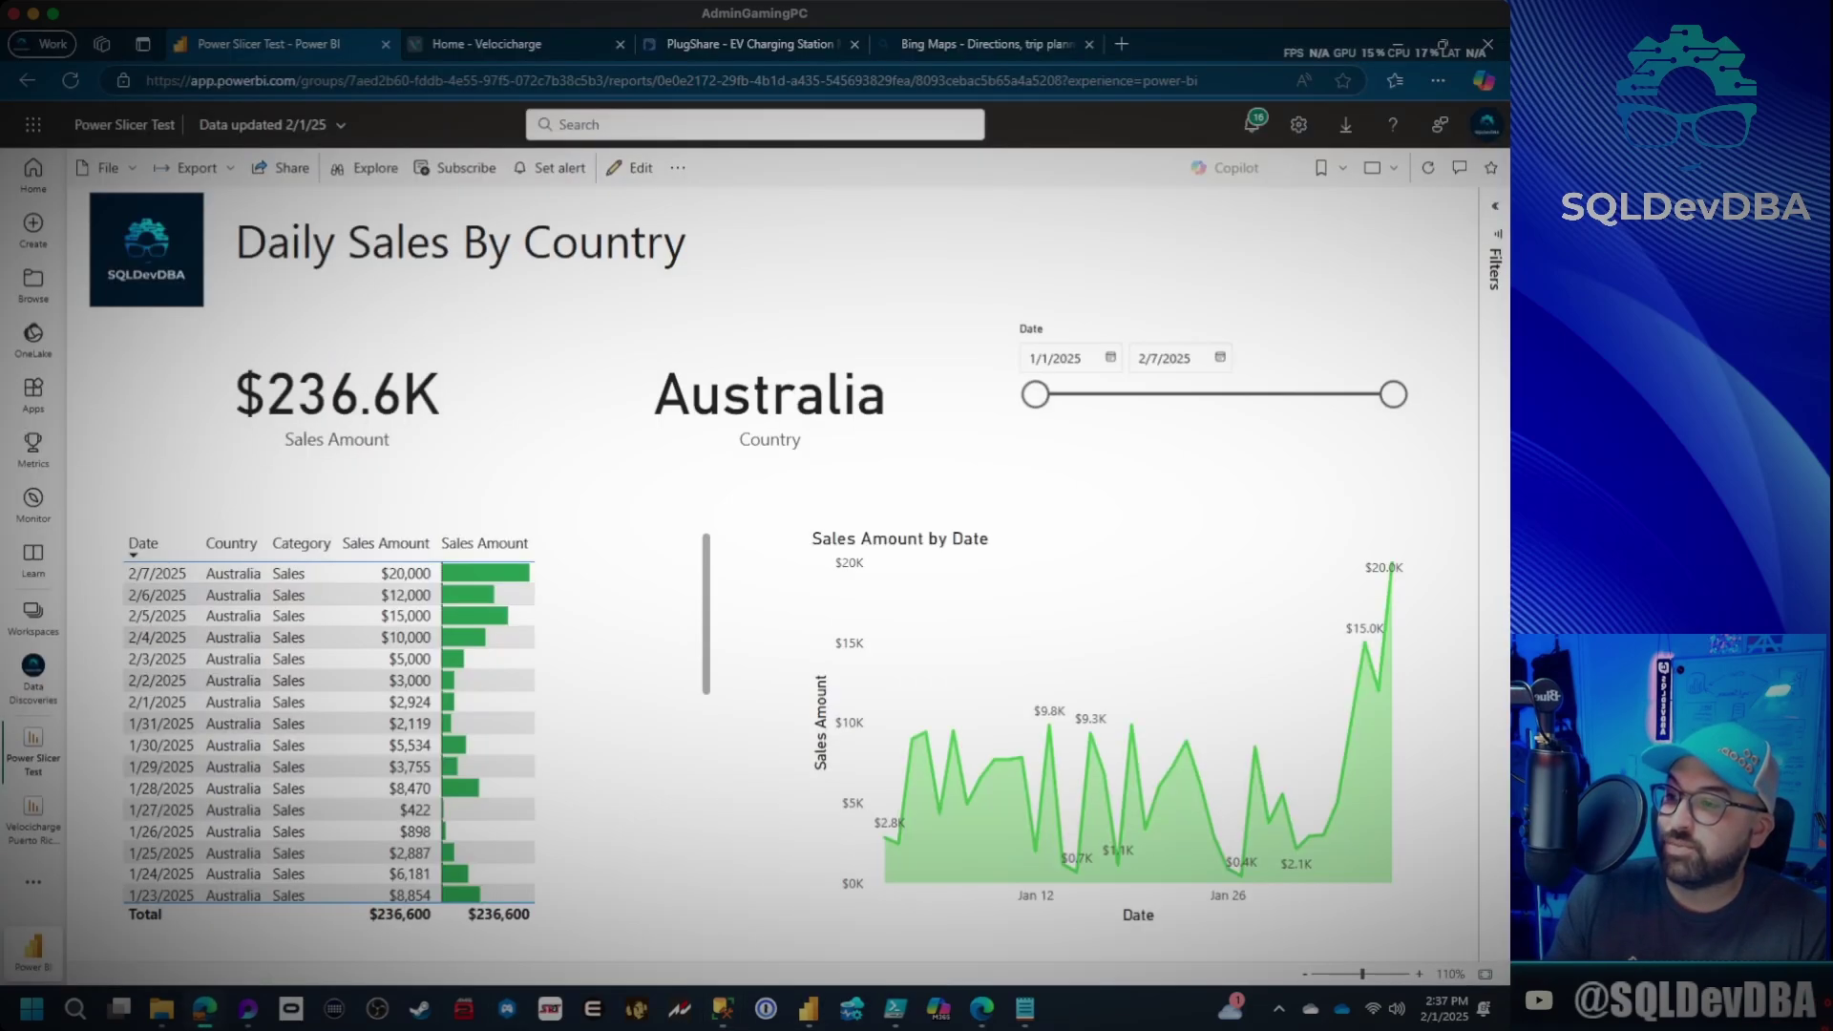
pyautogui.click(34, 616)
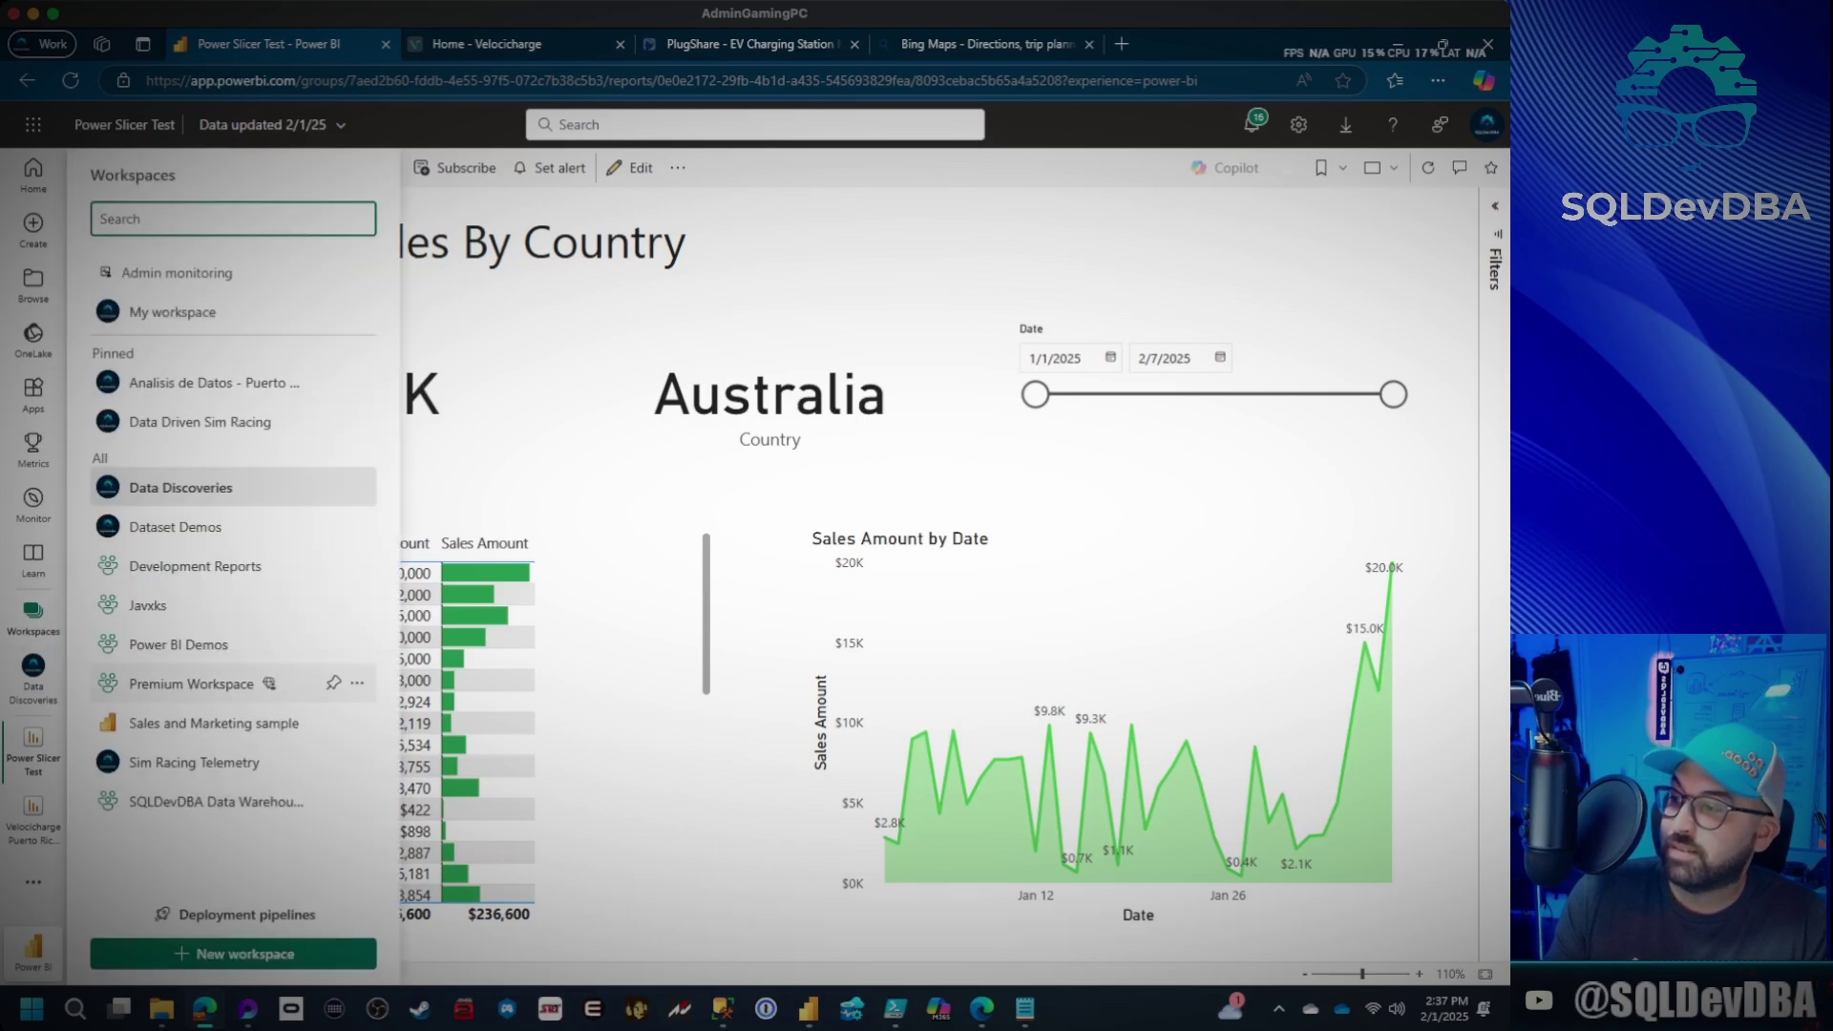
pyautogui.click(181, 487)
pyautogui.scroll(-2, 286, 668)
pyautogui.click(384, 963)
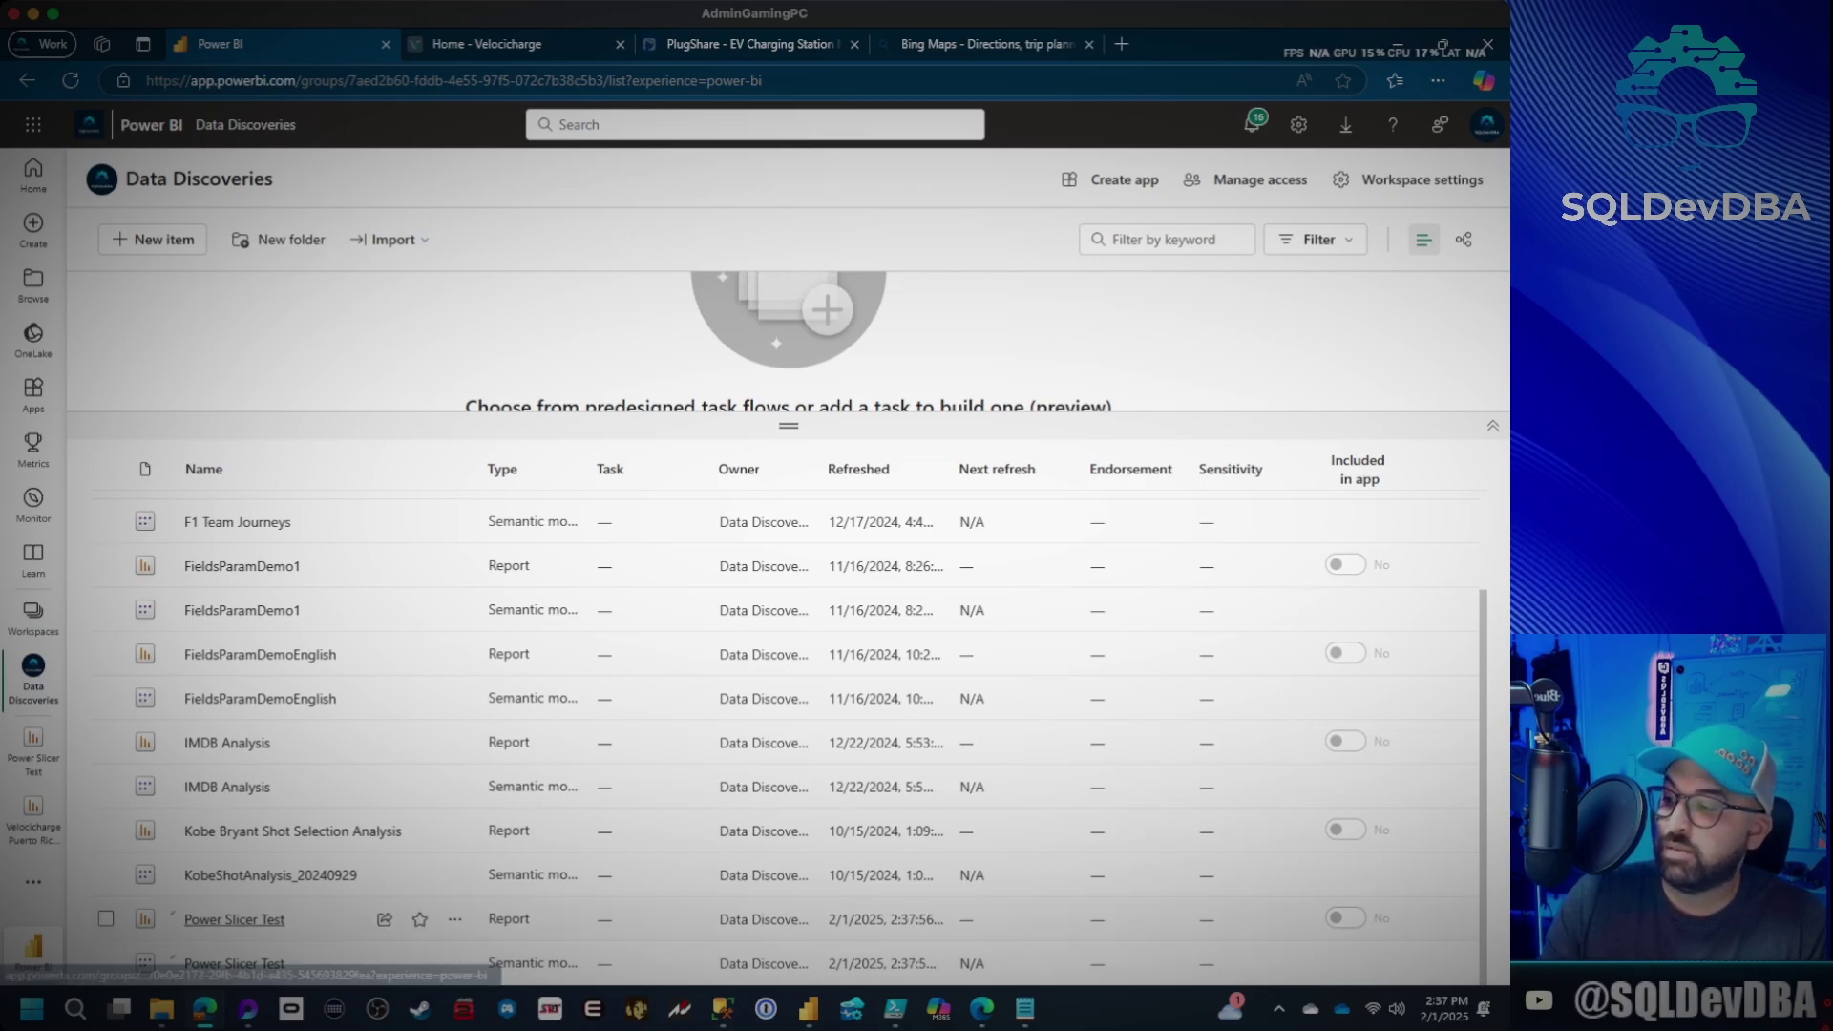
pyautogui.click(234, 919)
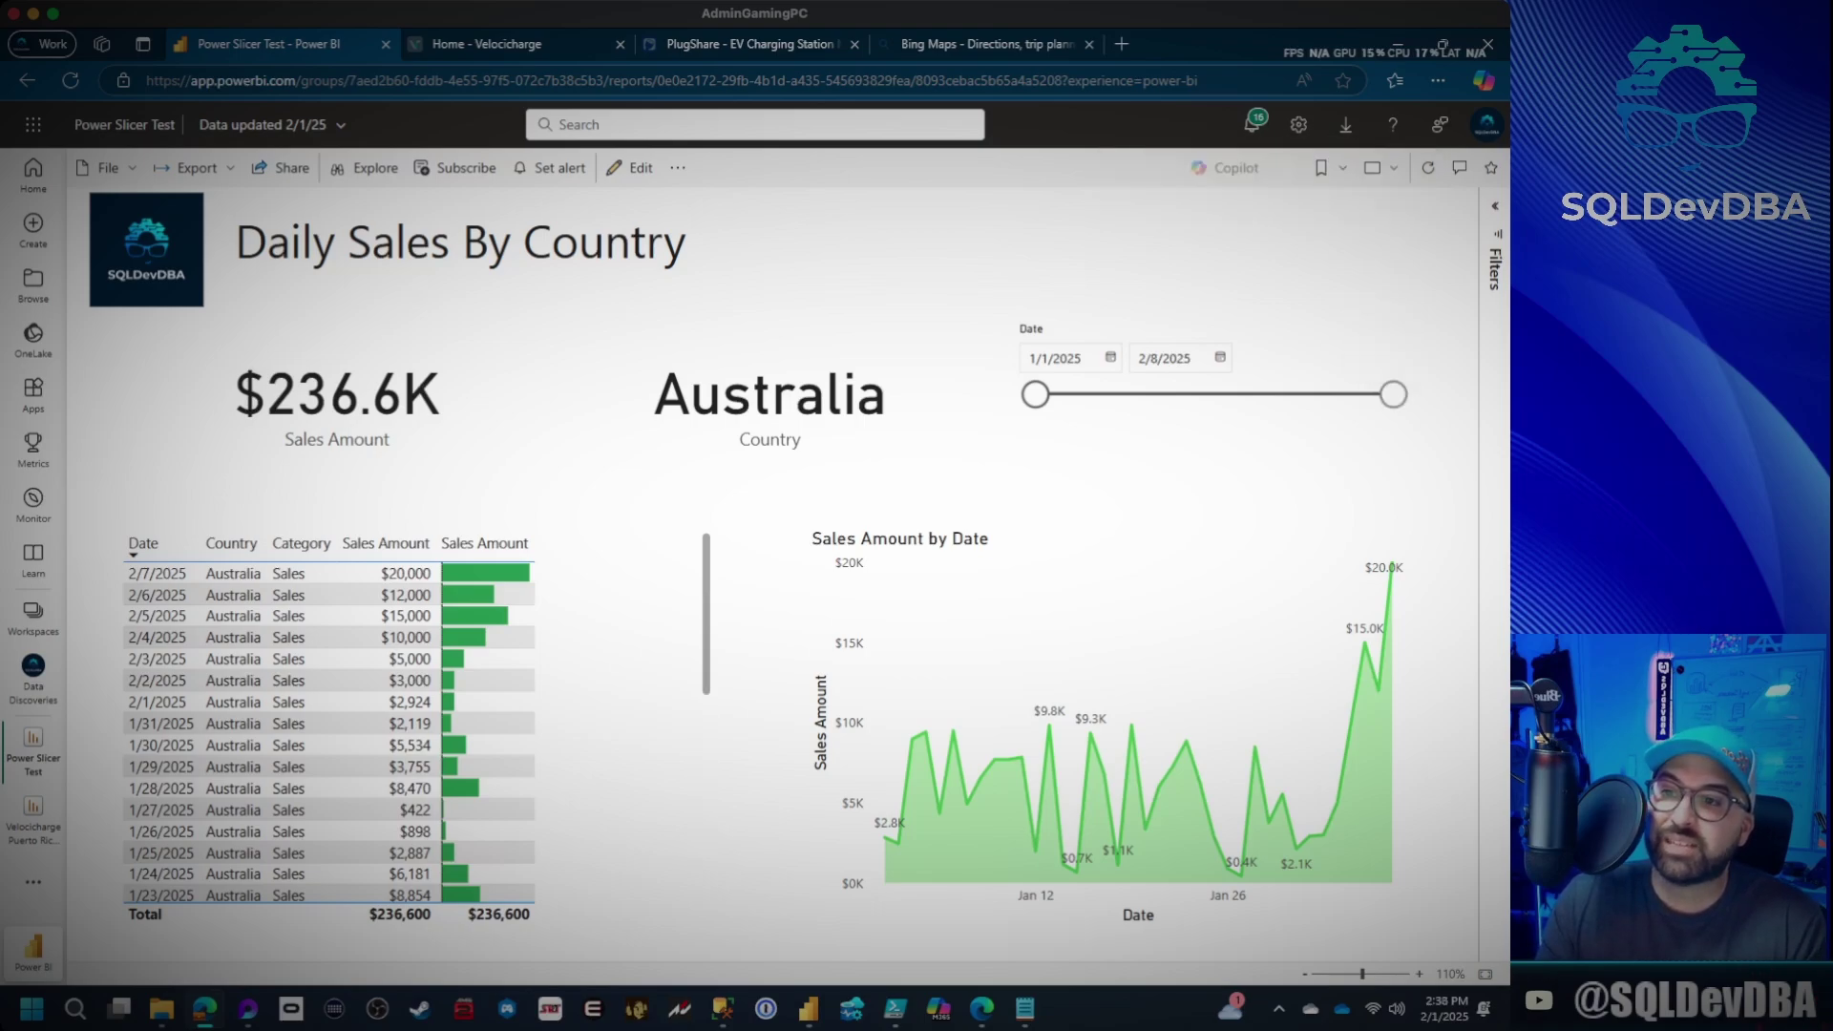
pyautogui.moveTo(1384, 394); pyautogui.dragTo(1383, 394)
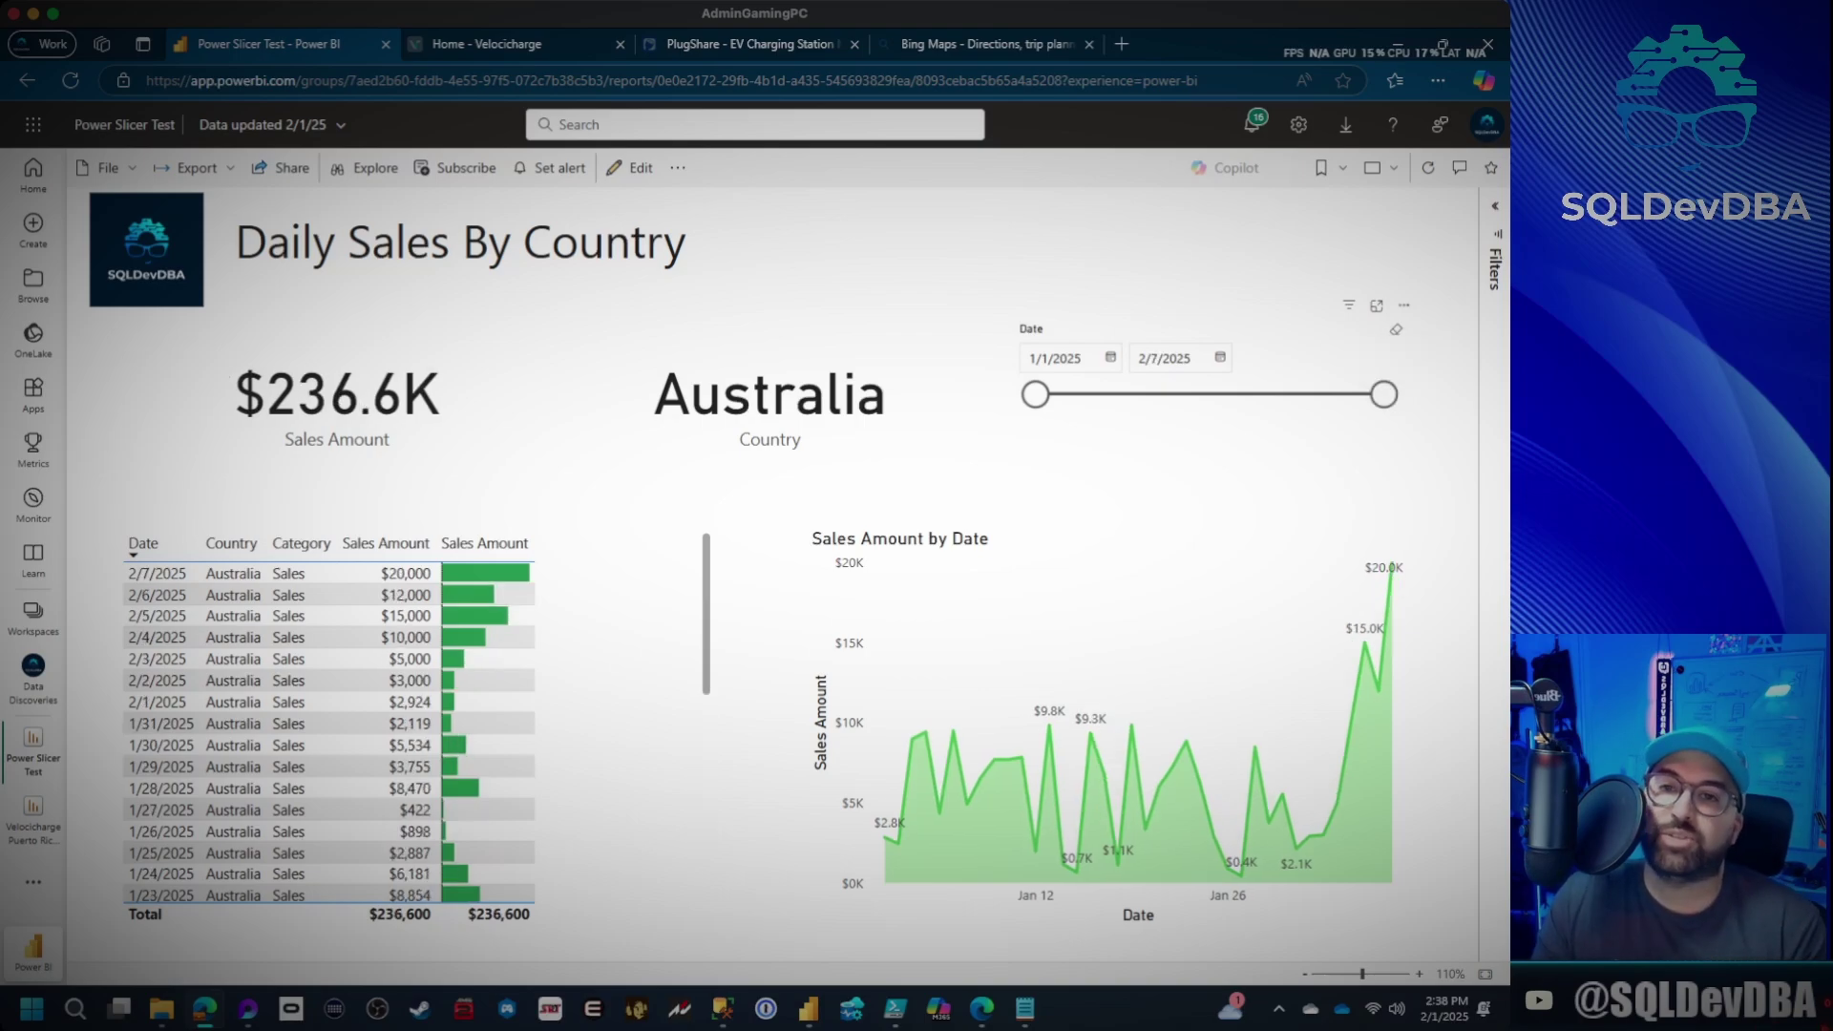
# Widen the date slicer to end at 2/8/2025 for a $254.6K total and save the report.
pyautogui.click(632, 168)
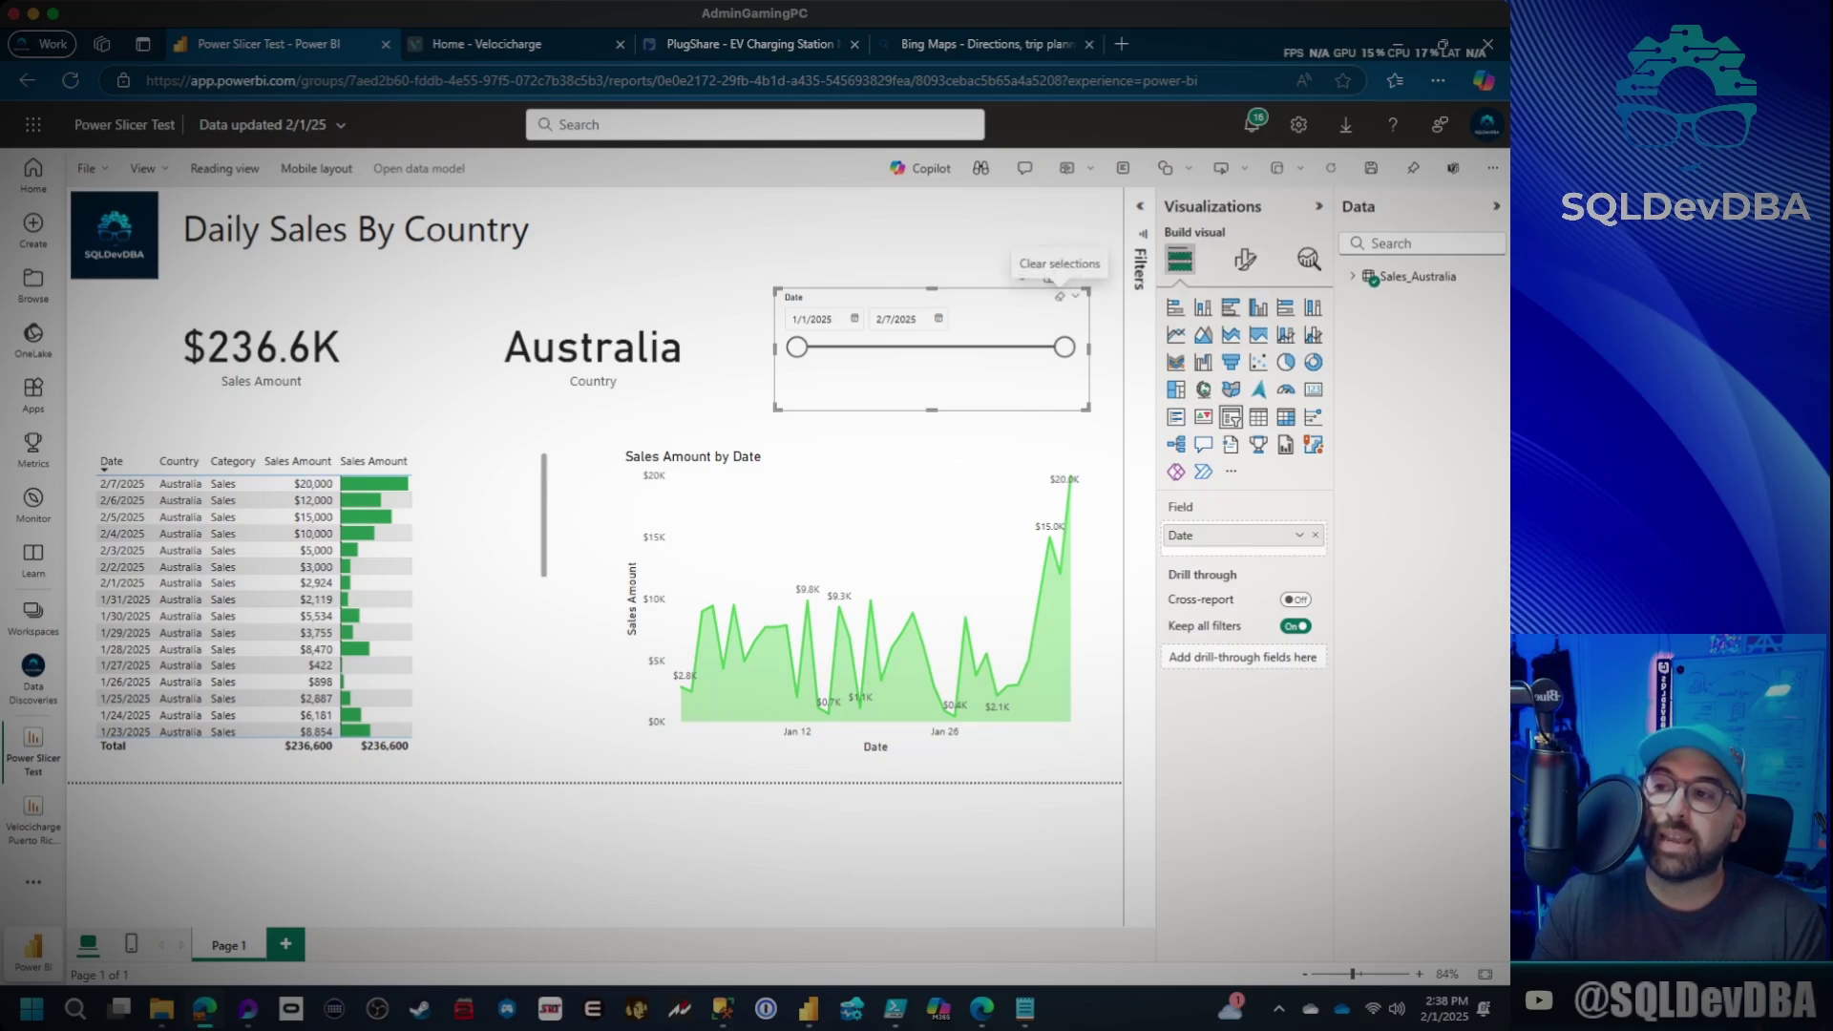
pyautogui.click(1049, 278)
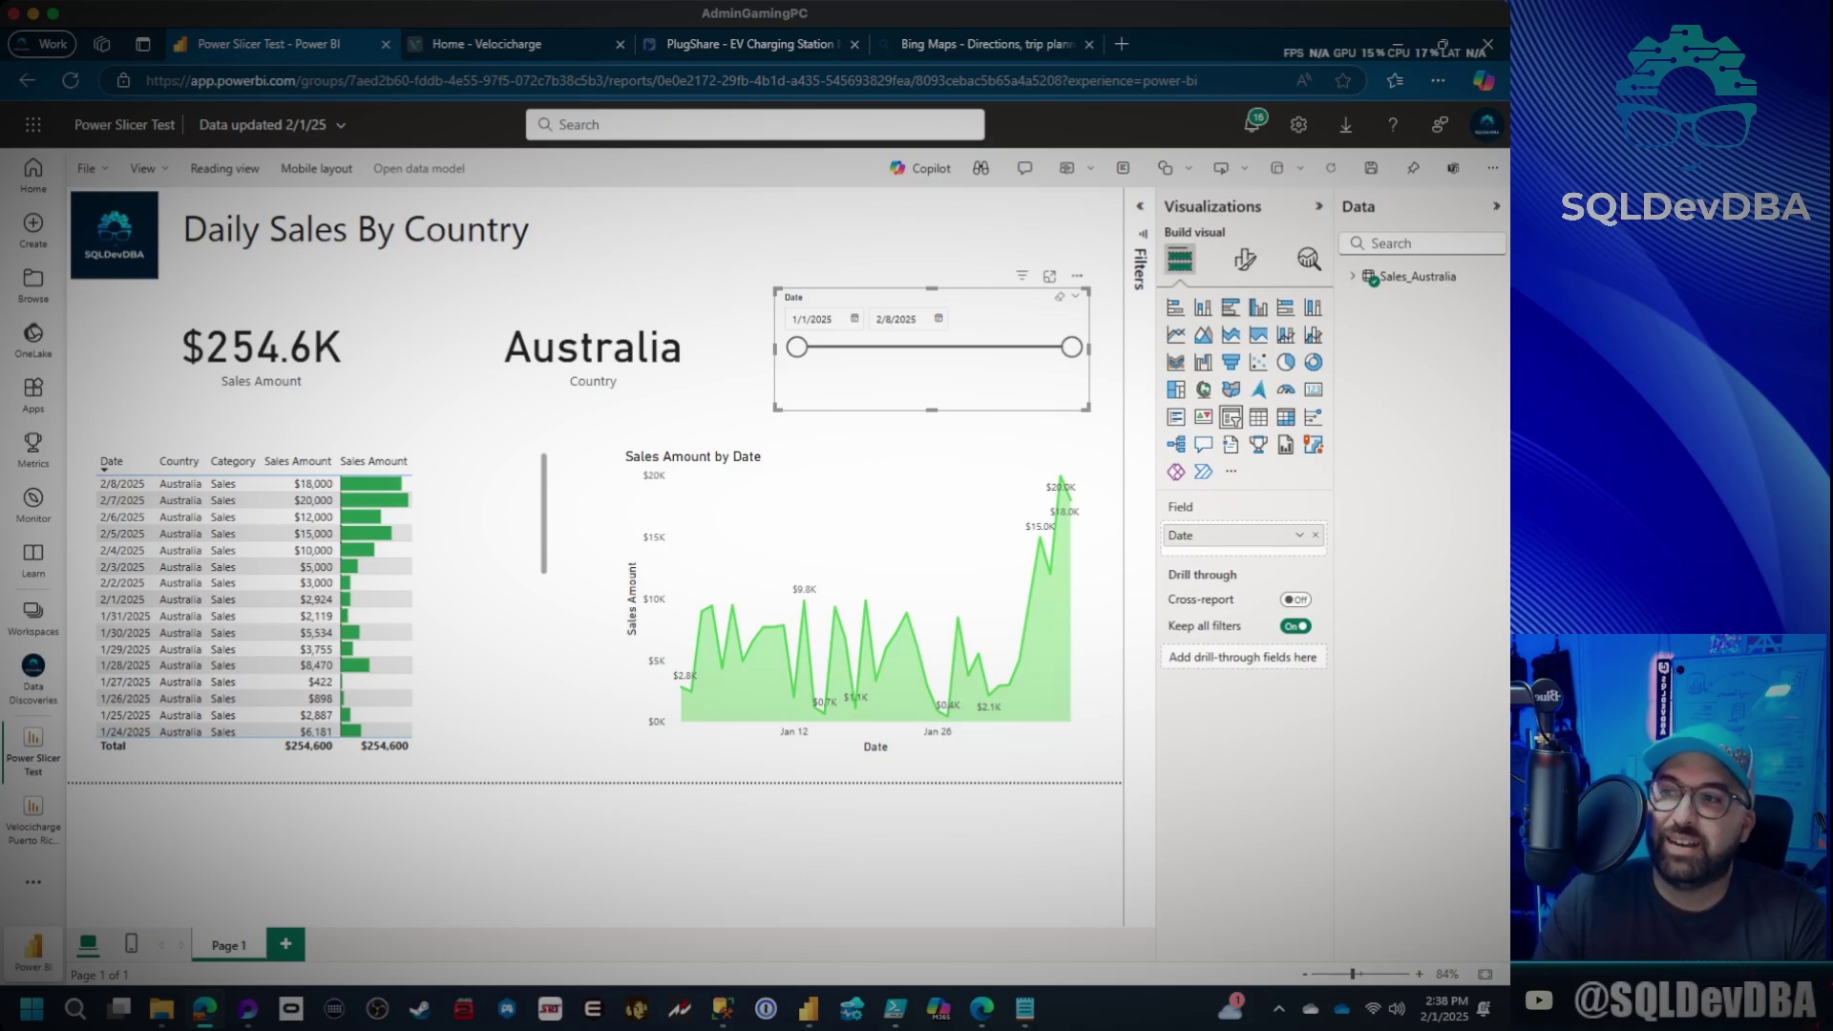
pyautogui.press('Left')
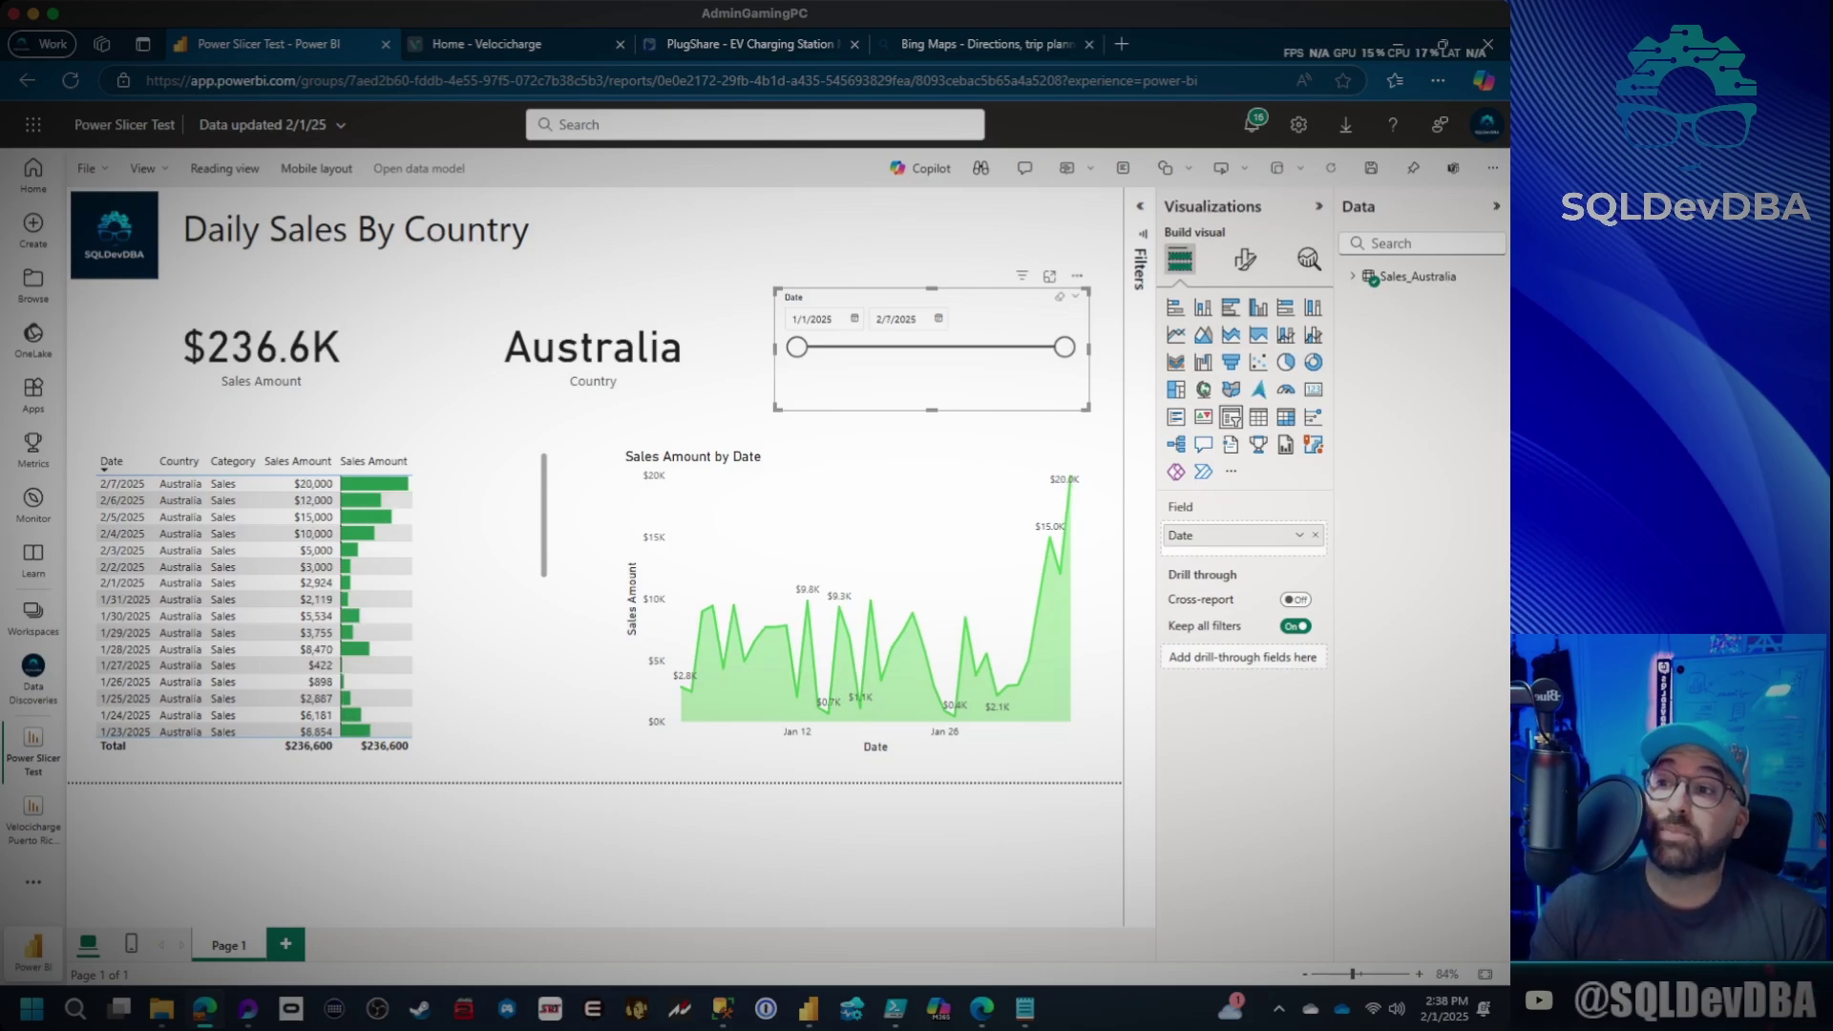
pyautogui.press('Right')
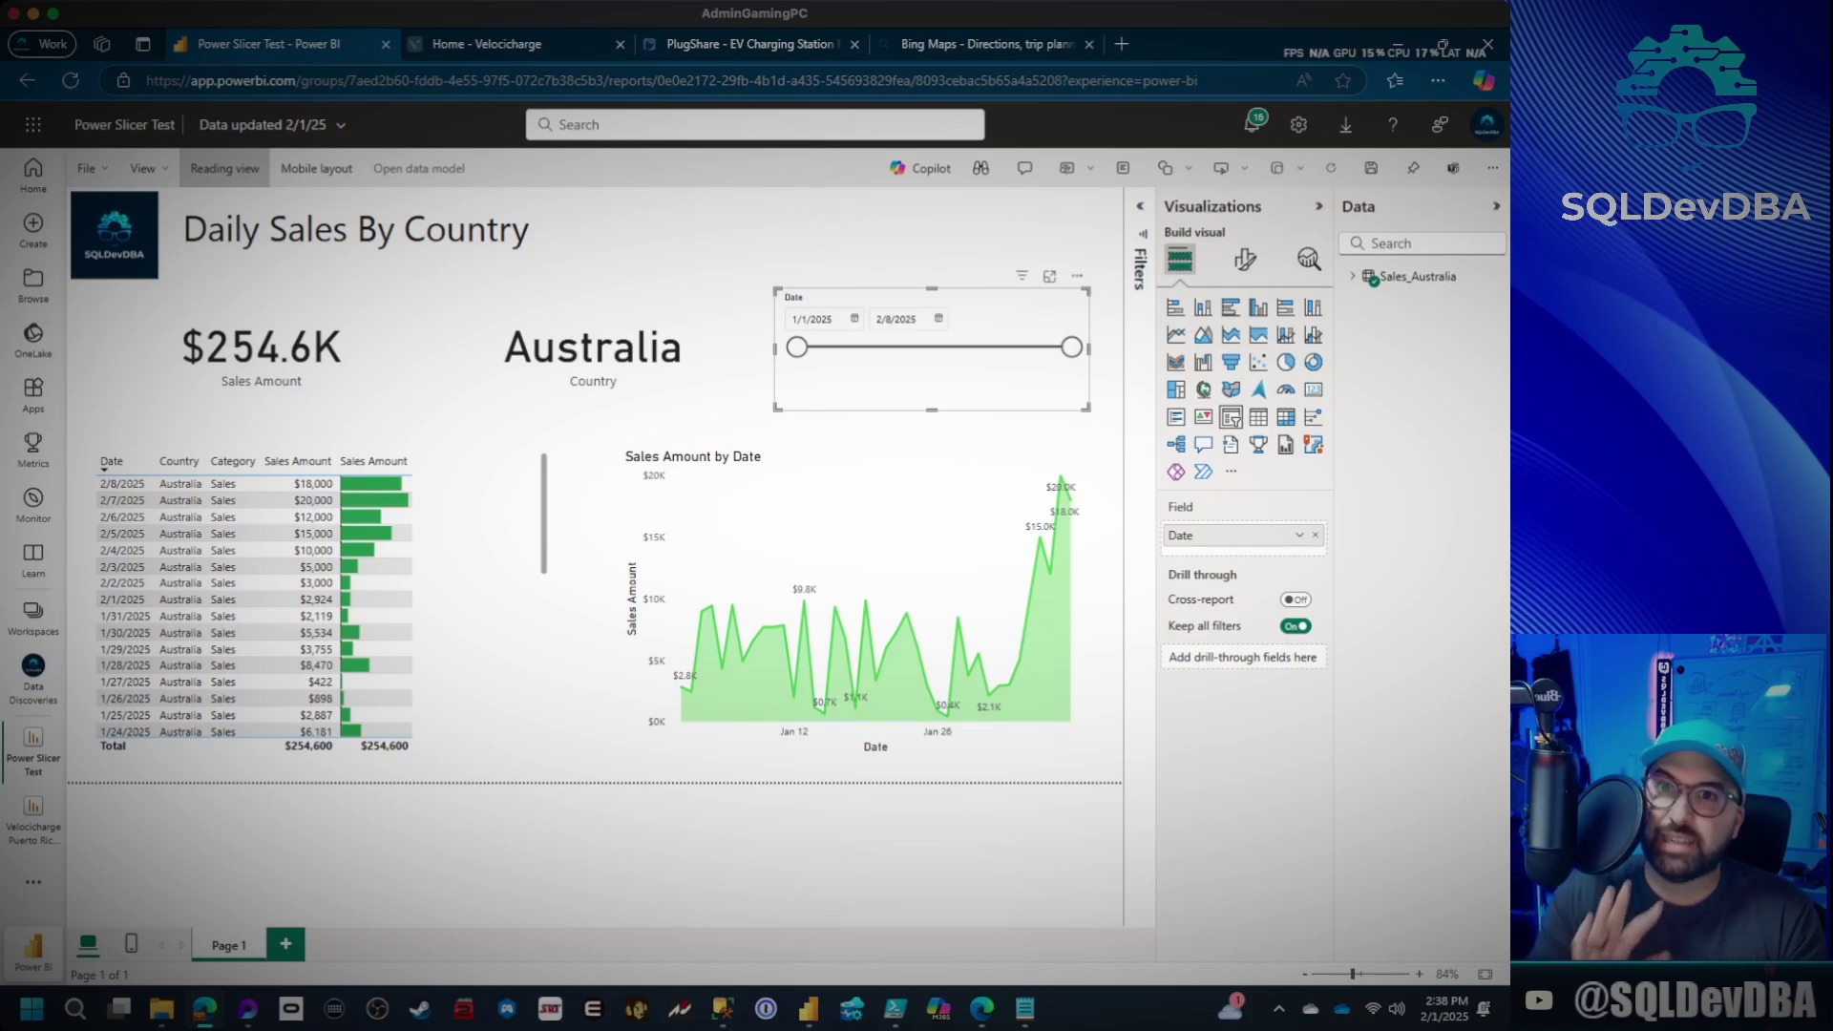
pyautogui.click(224, 168)
pyautogui.click(893, 596)
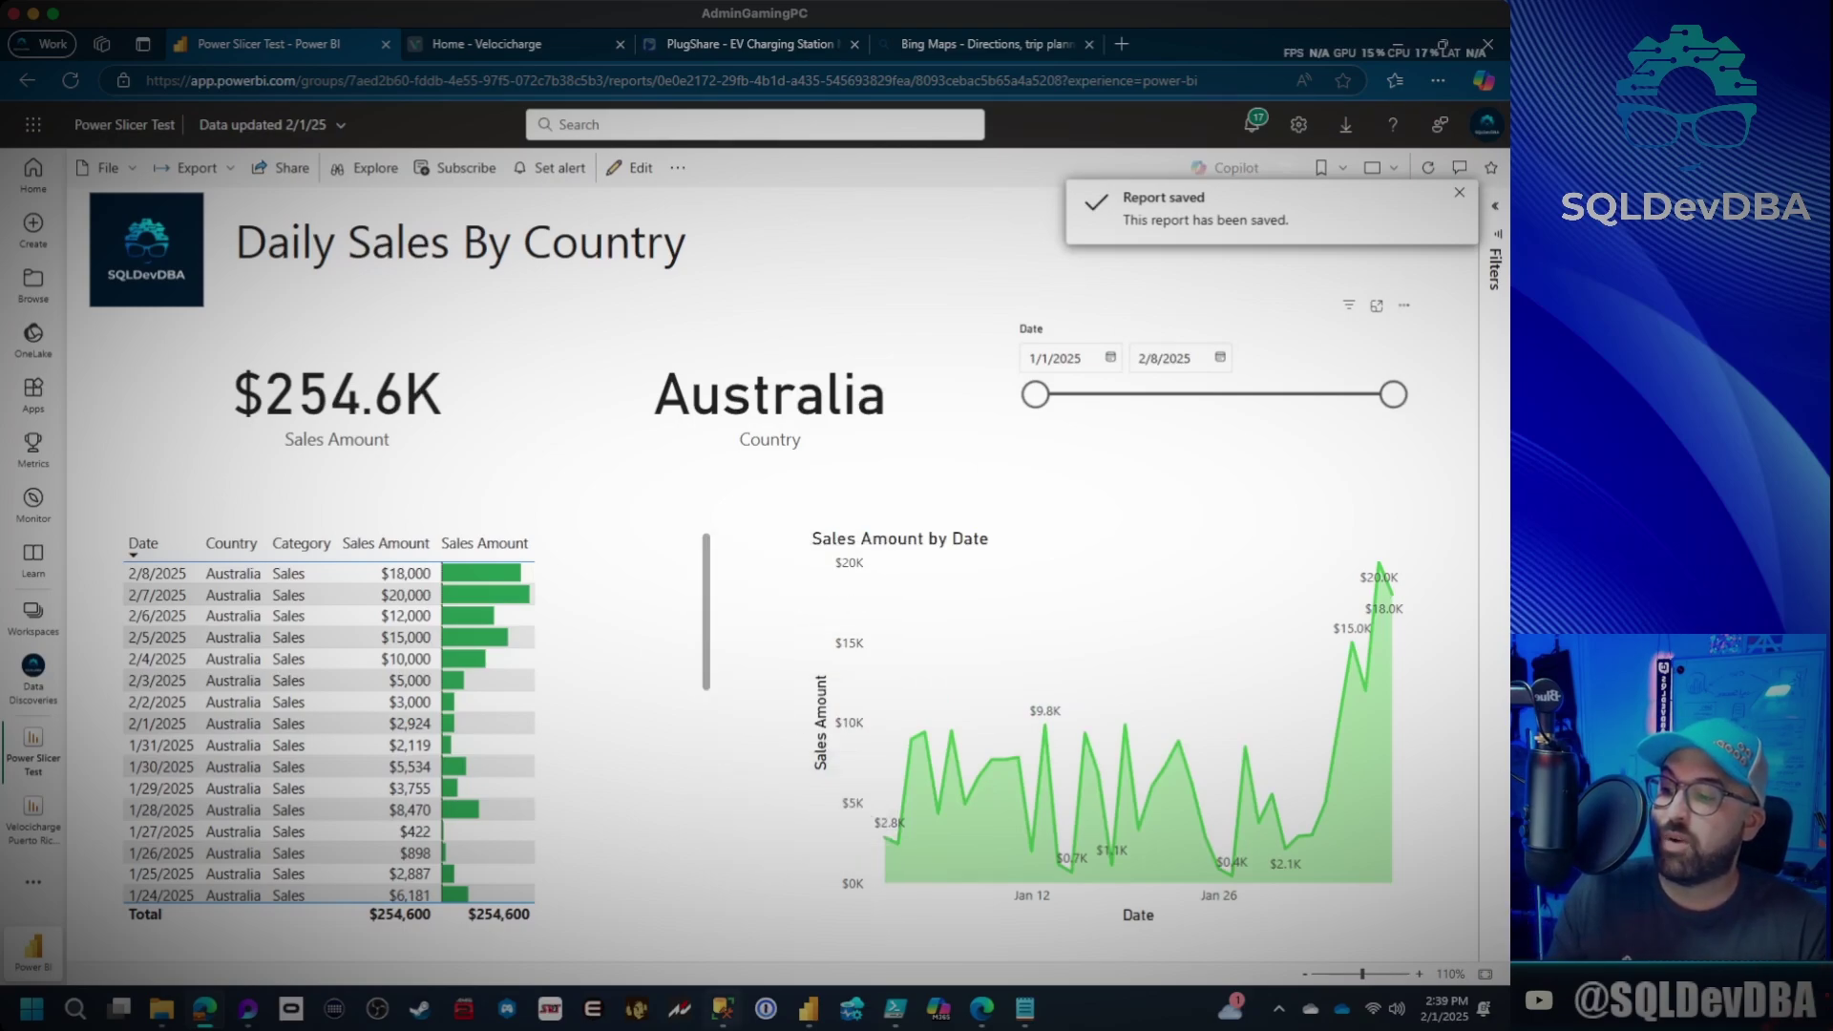
pyautogui.click(723, 1008)
# Enter and commit a row dated 2025-02-09 with category Sales, country Australia, amount 22000.
pyautogui.click(88, 899)
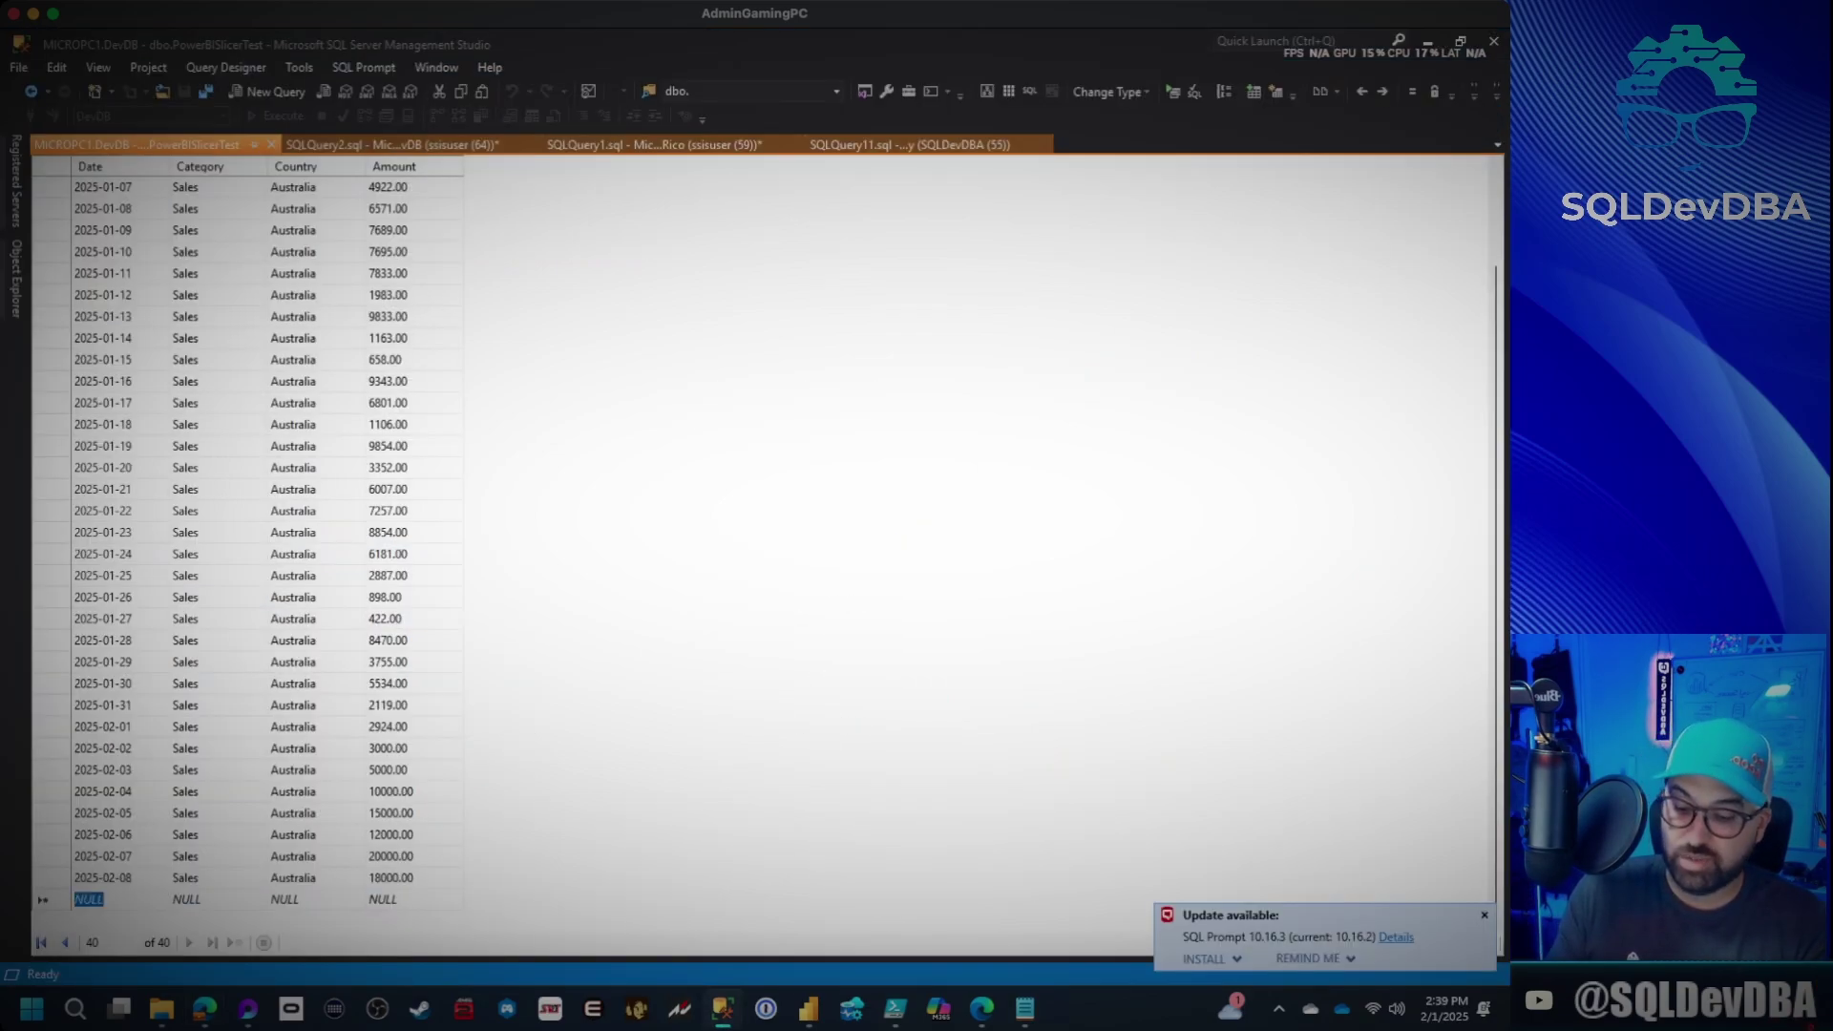
pyautogui.write('2025-02-09')
pyautogui.press('Tab')
pyautogui.write('Sales')
pyautogui.press('Tab')
pyautogui.write('Australia')
pyautogui.press('Tab')
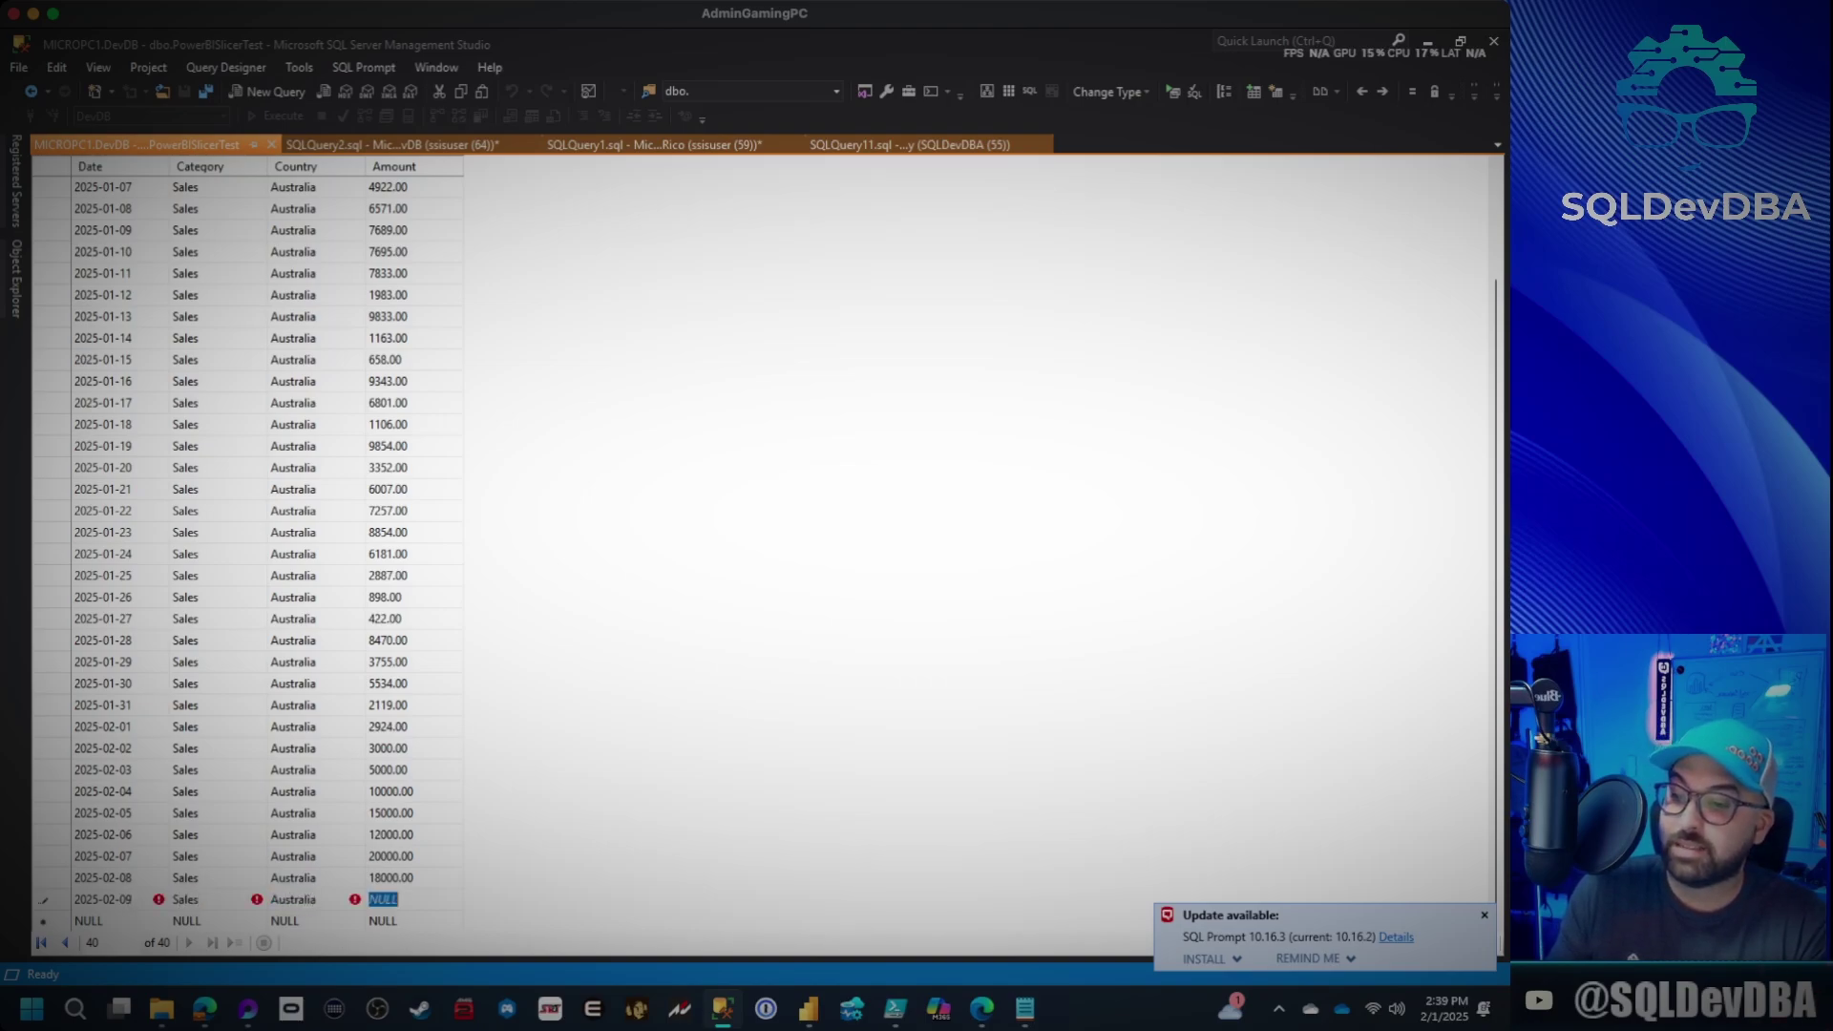
pyautogui.write('220')
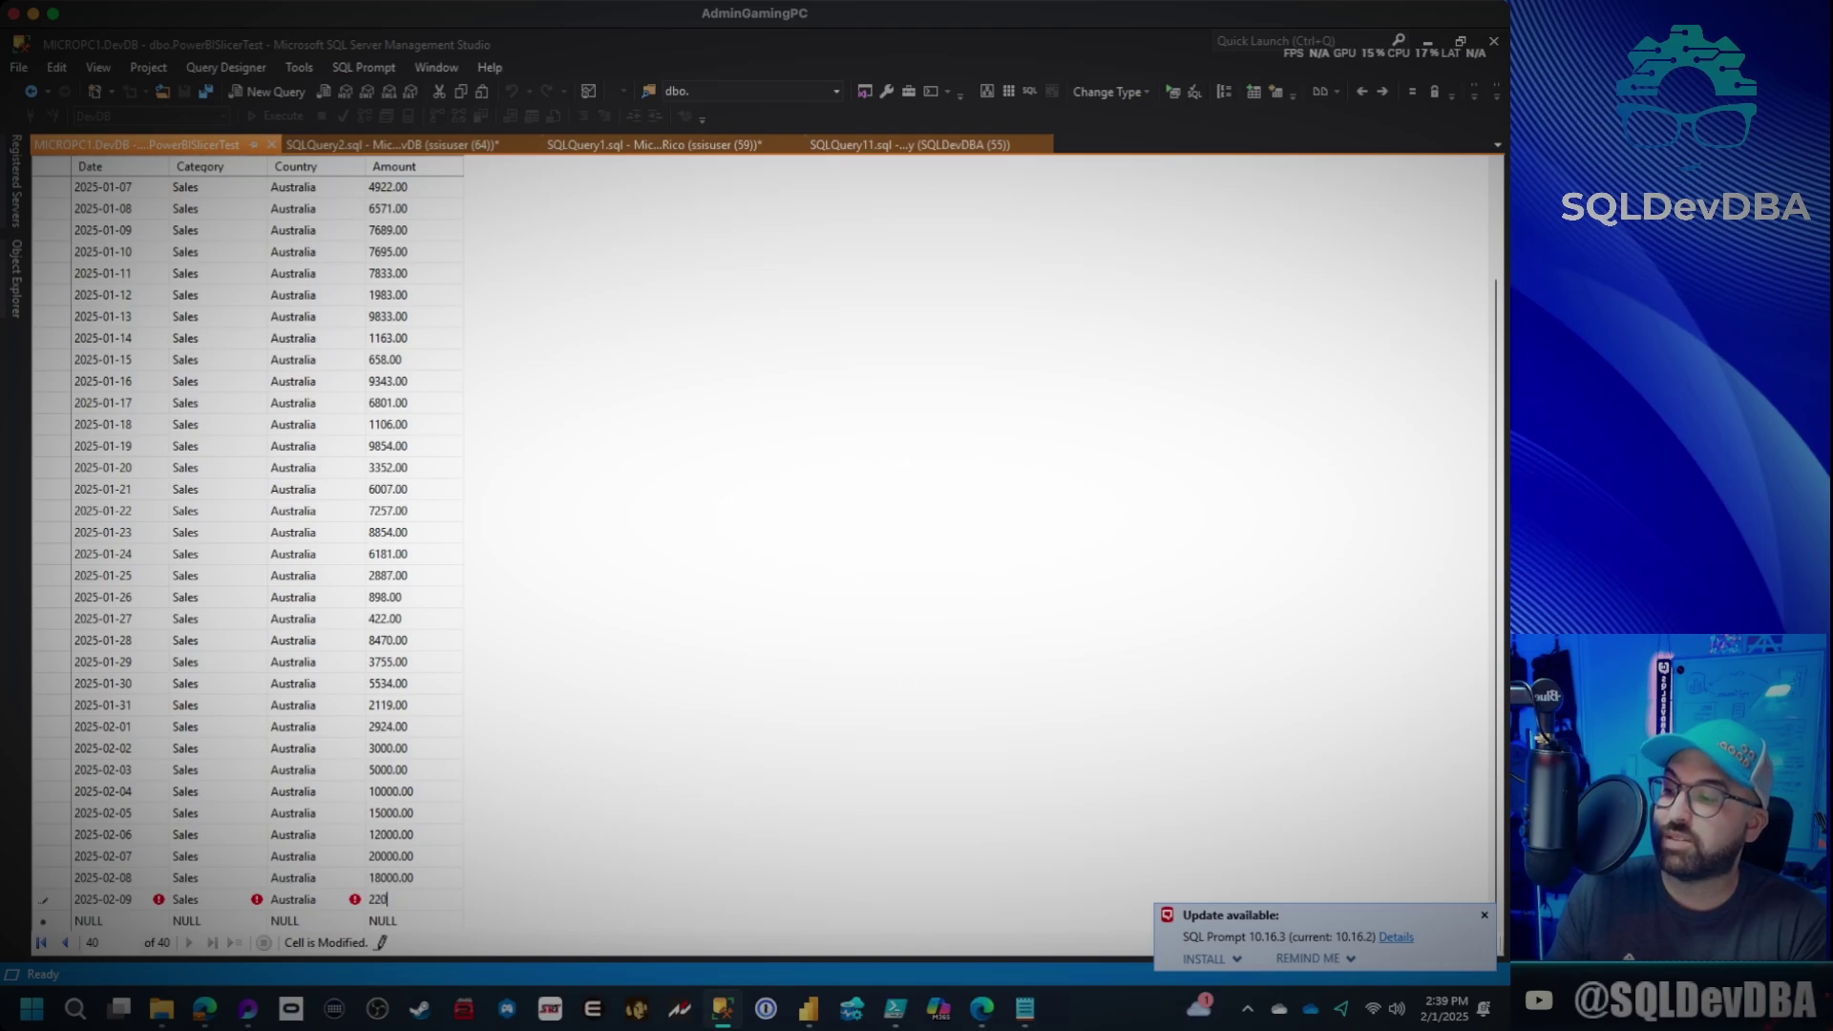
pyautogui.write('00')
pyautogui.press('Return')
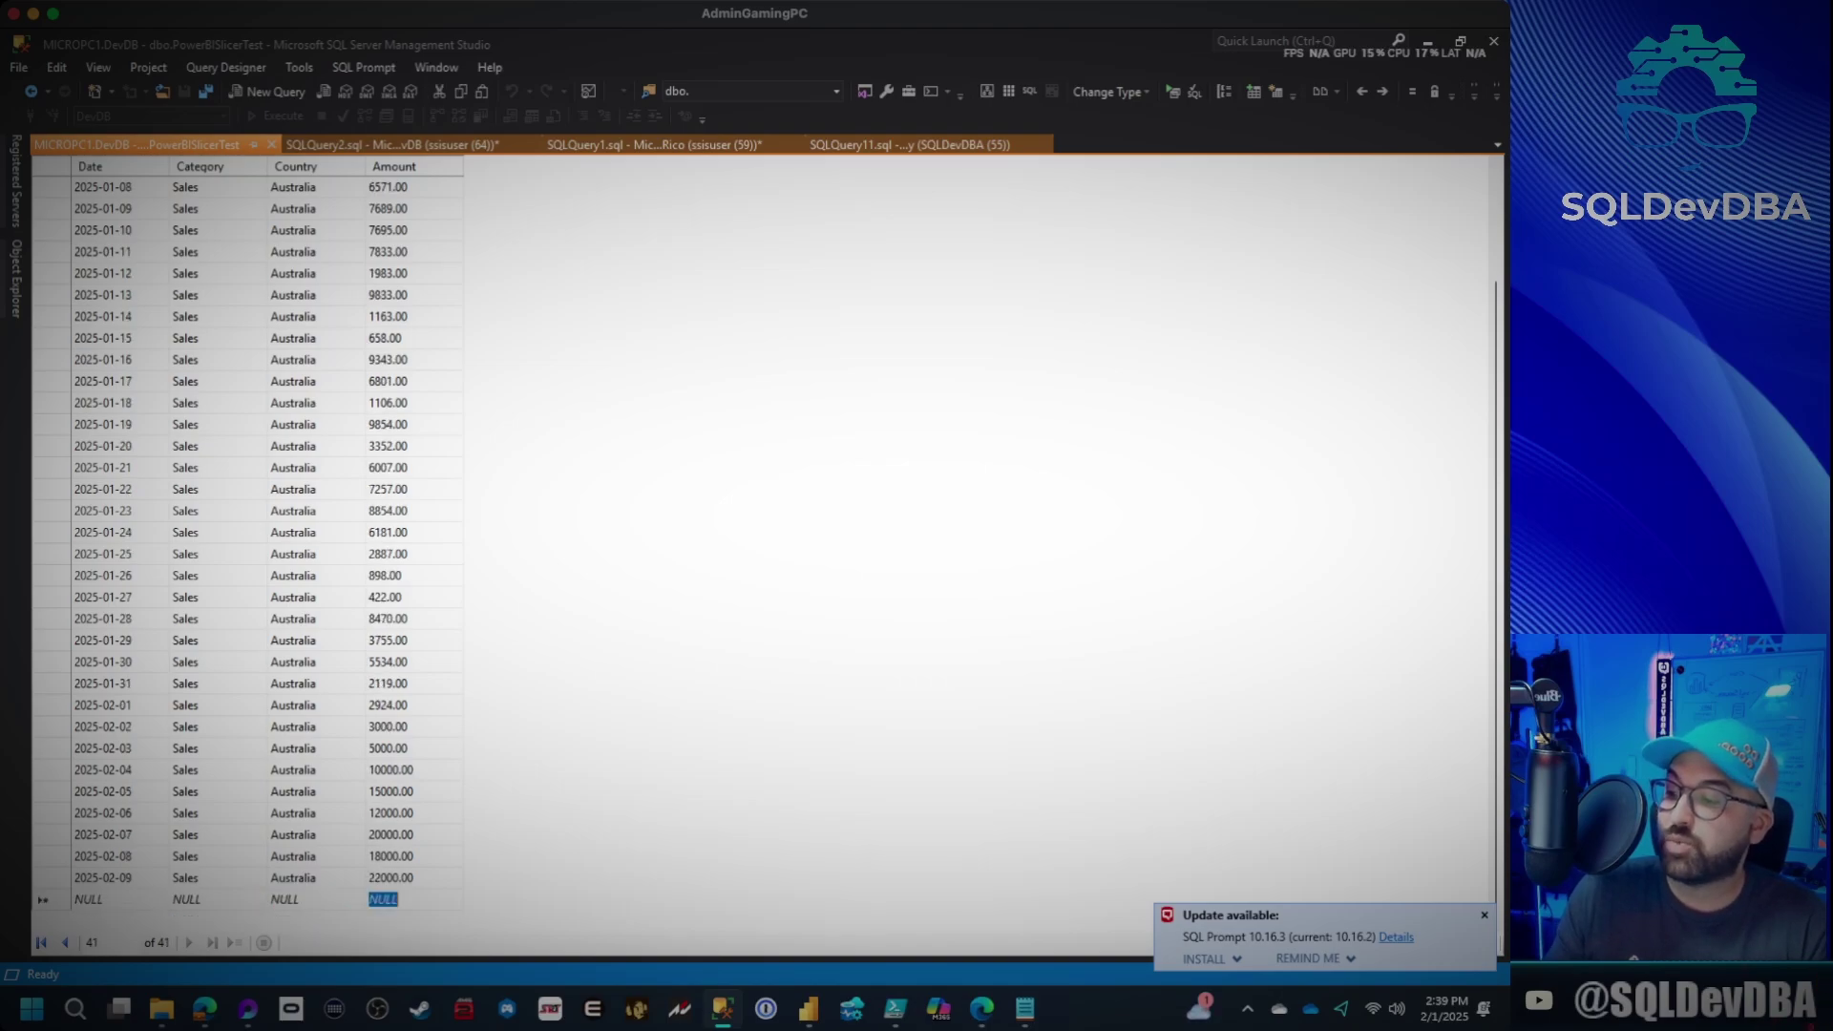
# Open the Power Slicer Test report in Data Discoveries and refresh its visuals.
pyautogui.click(204, 1008)
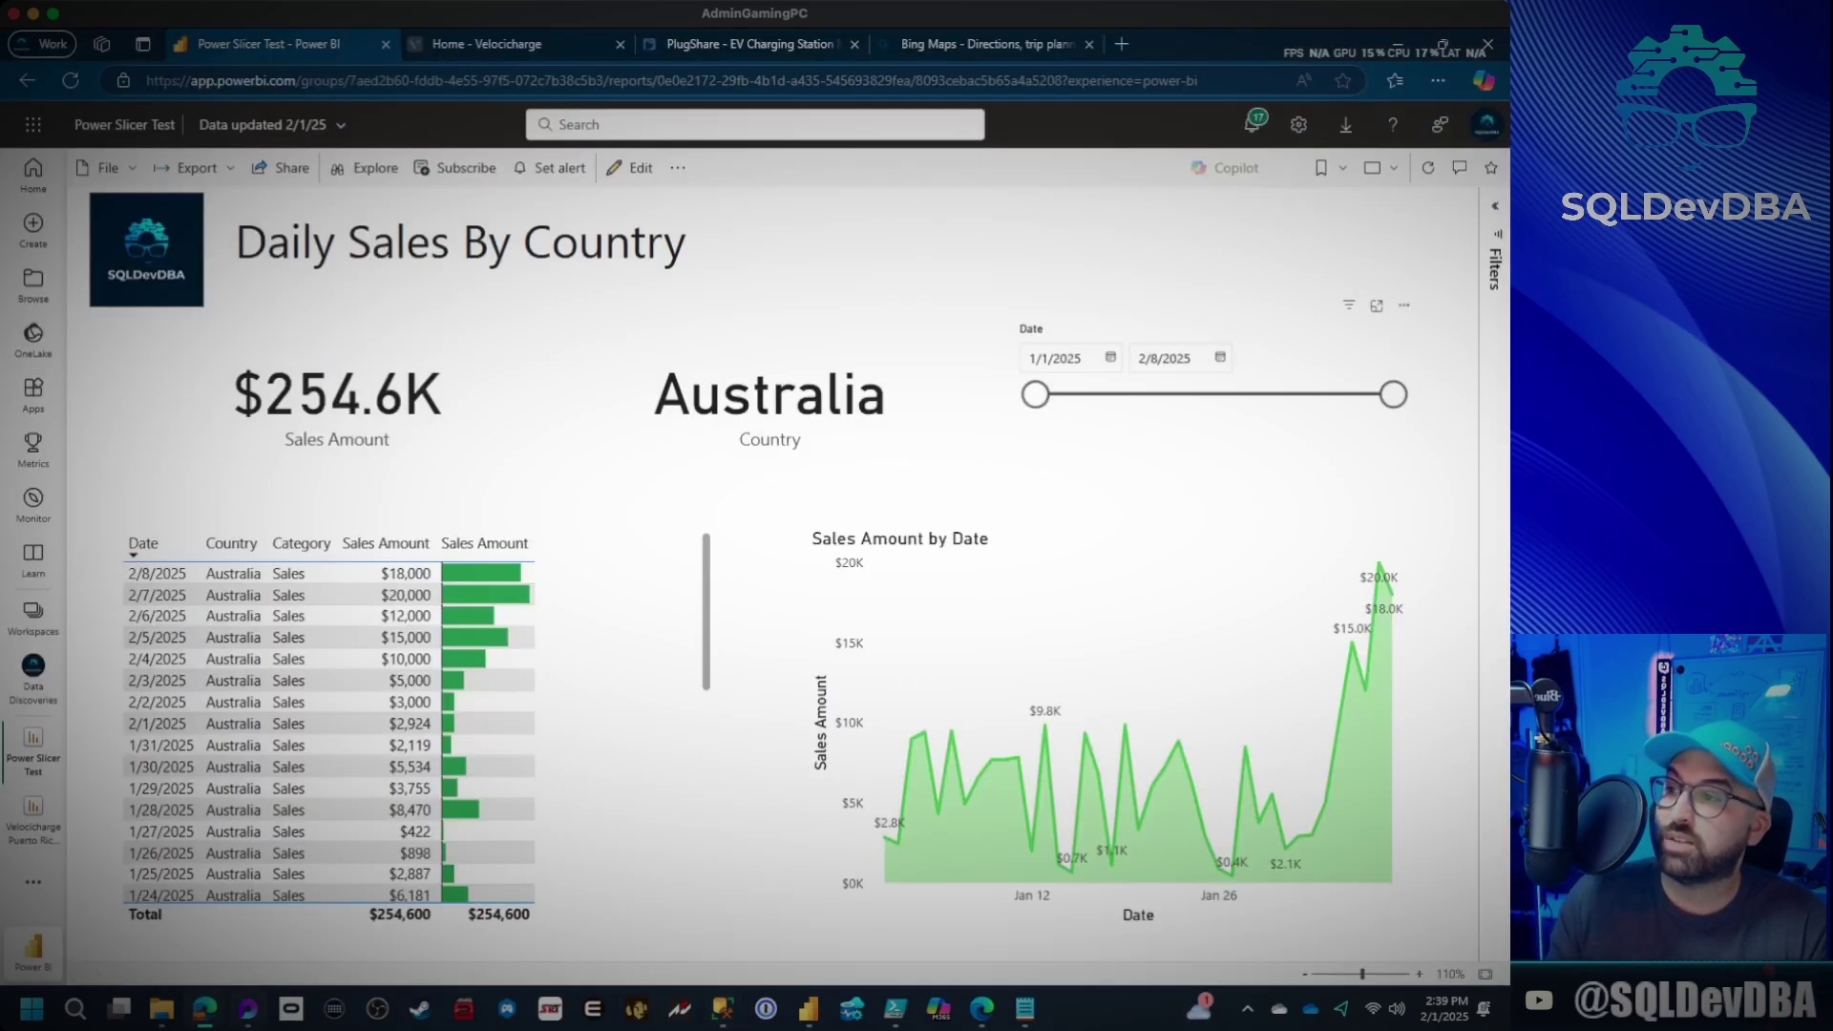
pyautogui.click(33, 668)
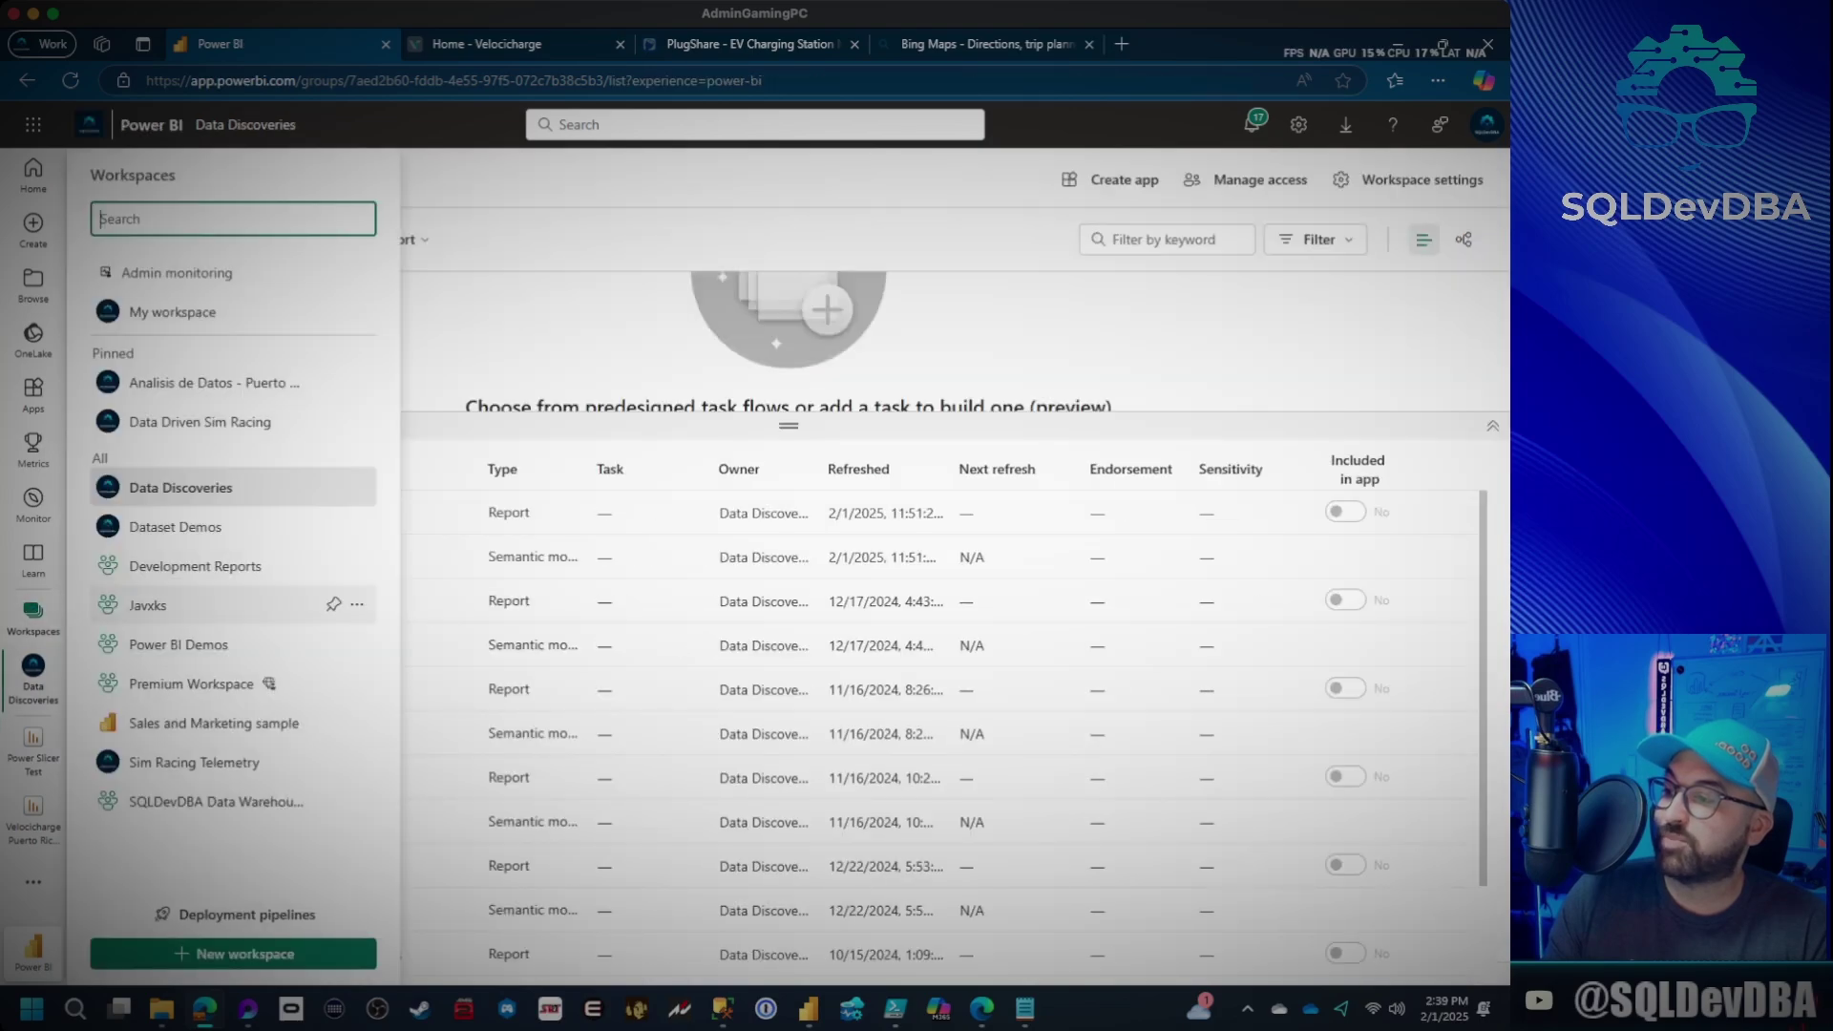
pyautogui.scroll(-1, 763, 744)
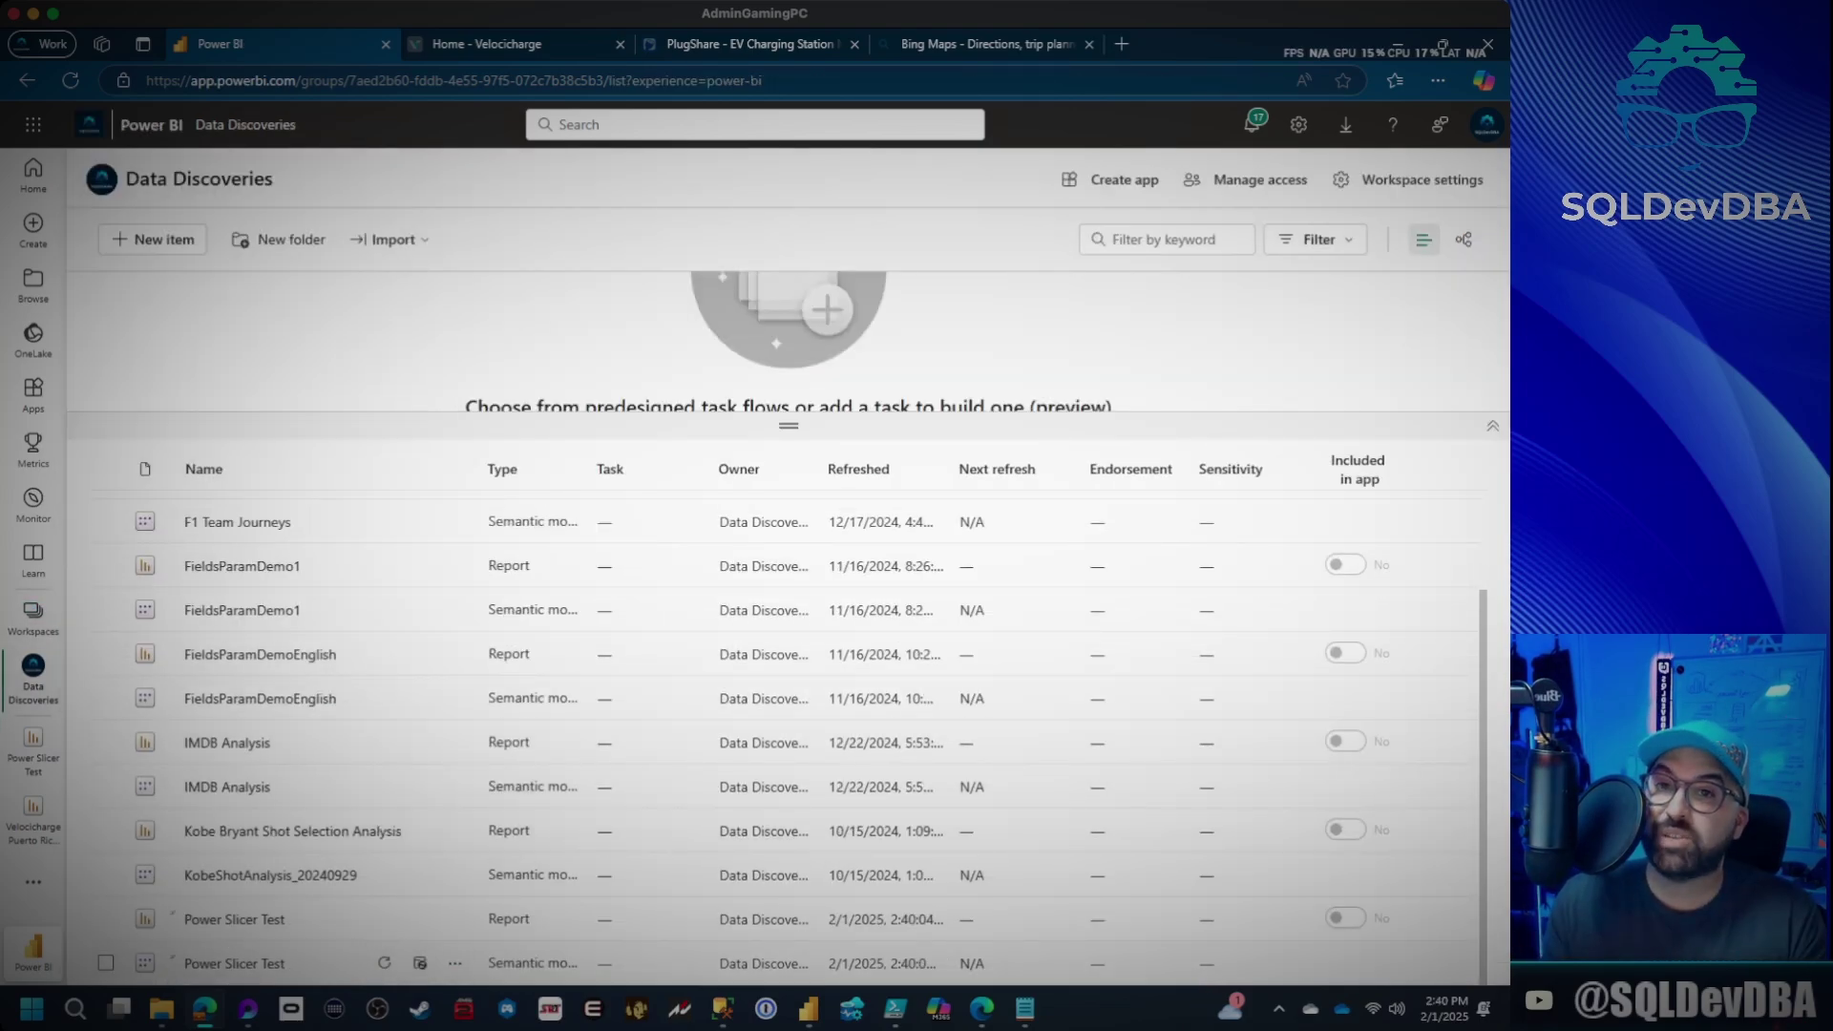
pyautogui.click(234, 920)
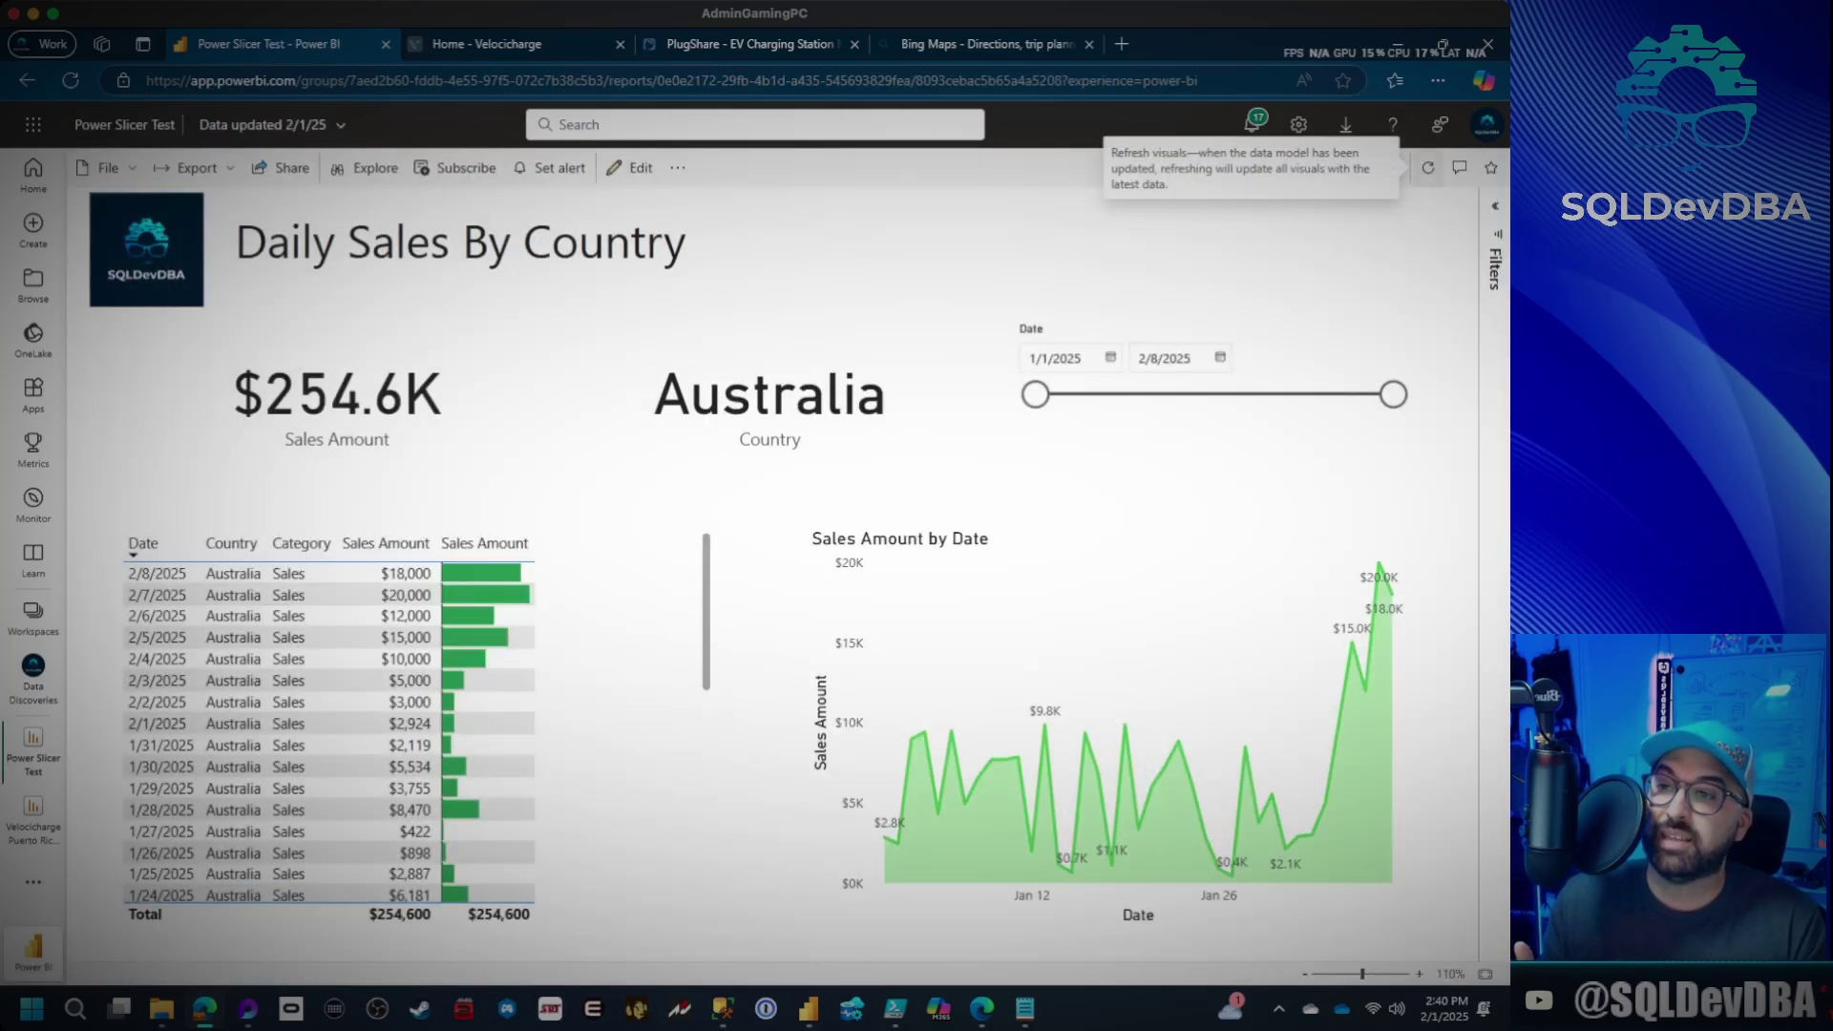
pyautogui.click(1428, 168)
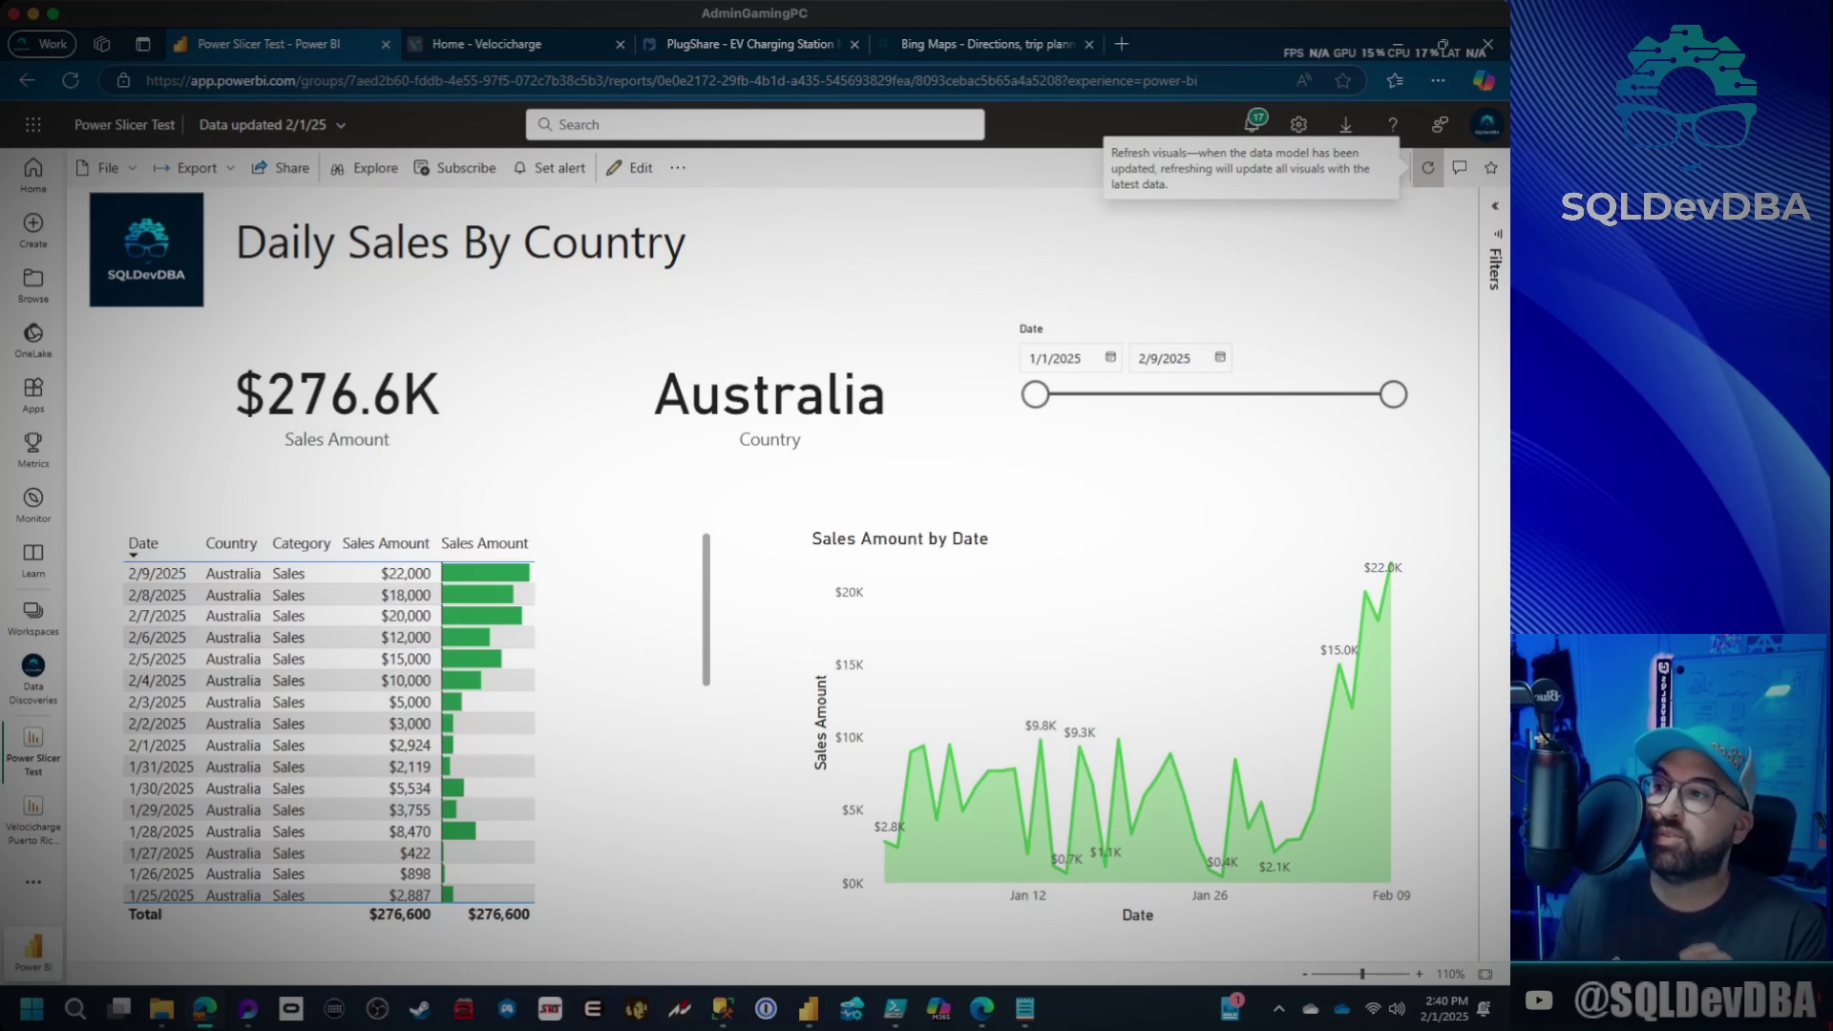
# Check the Date slicer's source field in edit mode, then bring up Power BI Desktop.
pyautogui.click(630, 168)
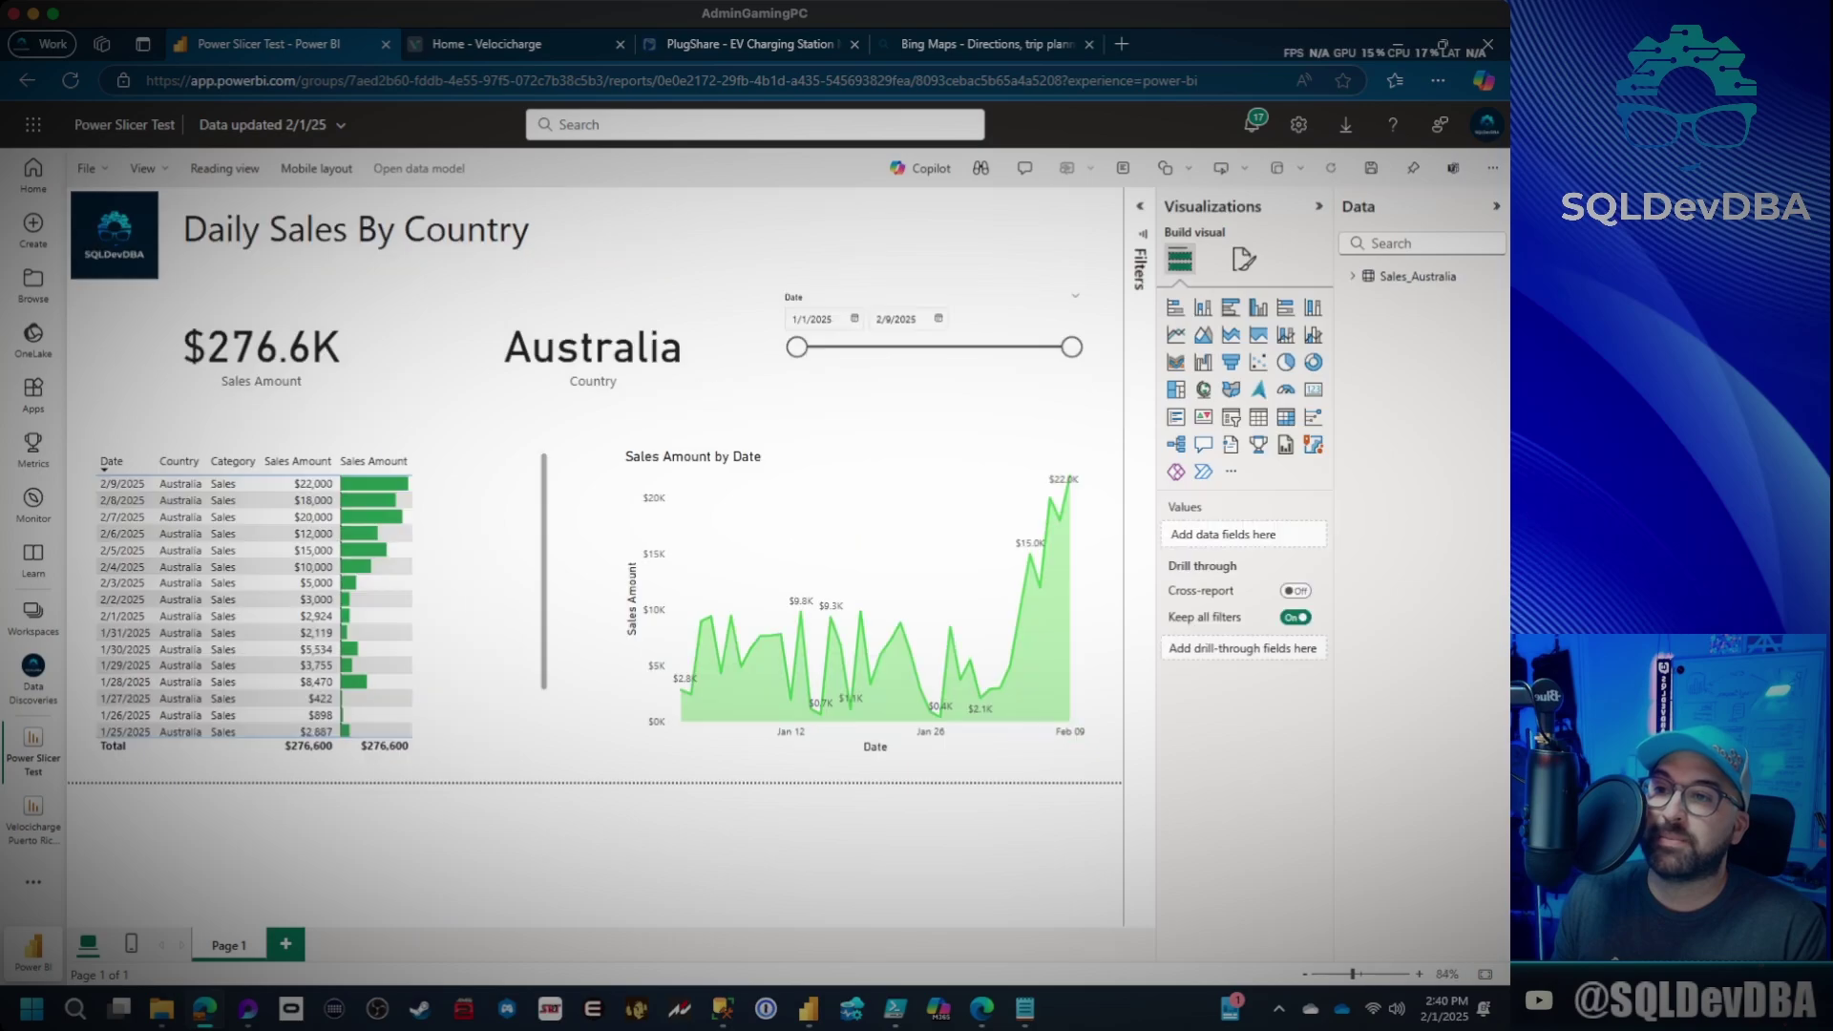
pyautogui.click(1041, 301)
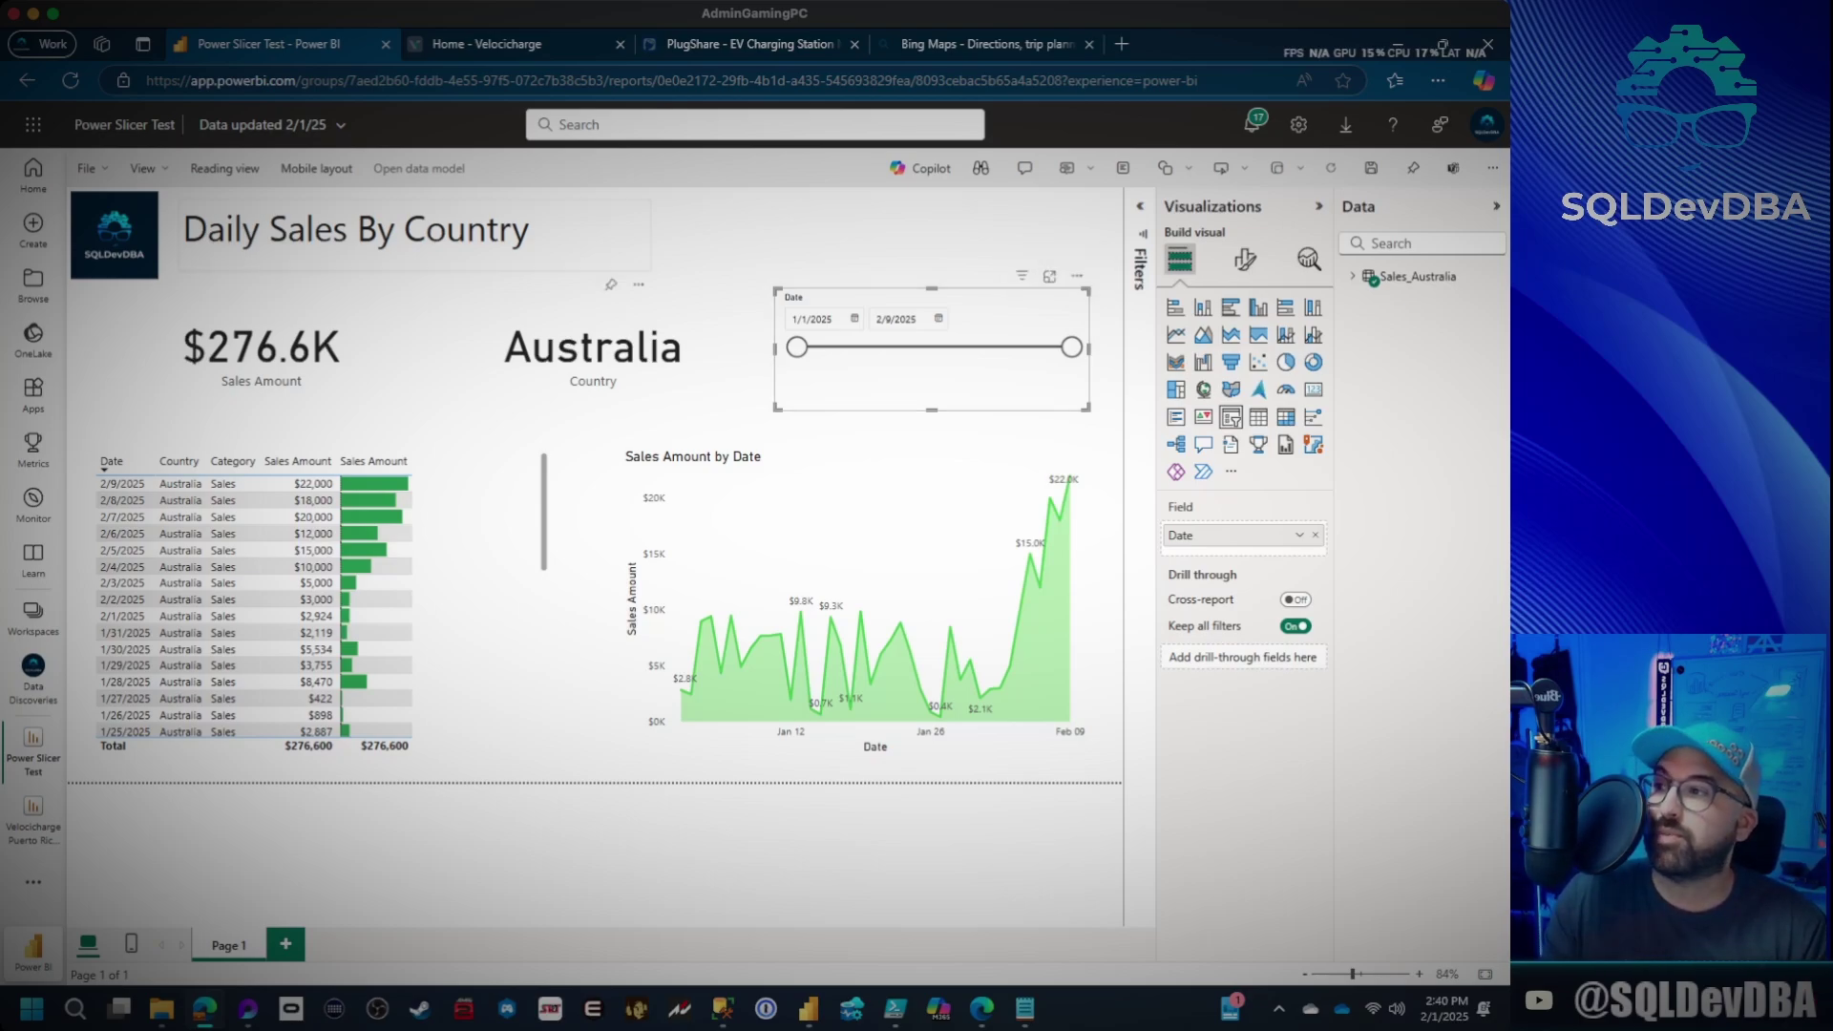
pyautogui.click(225, 168)
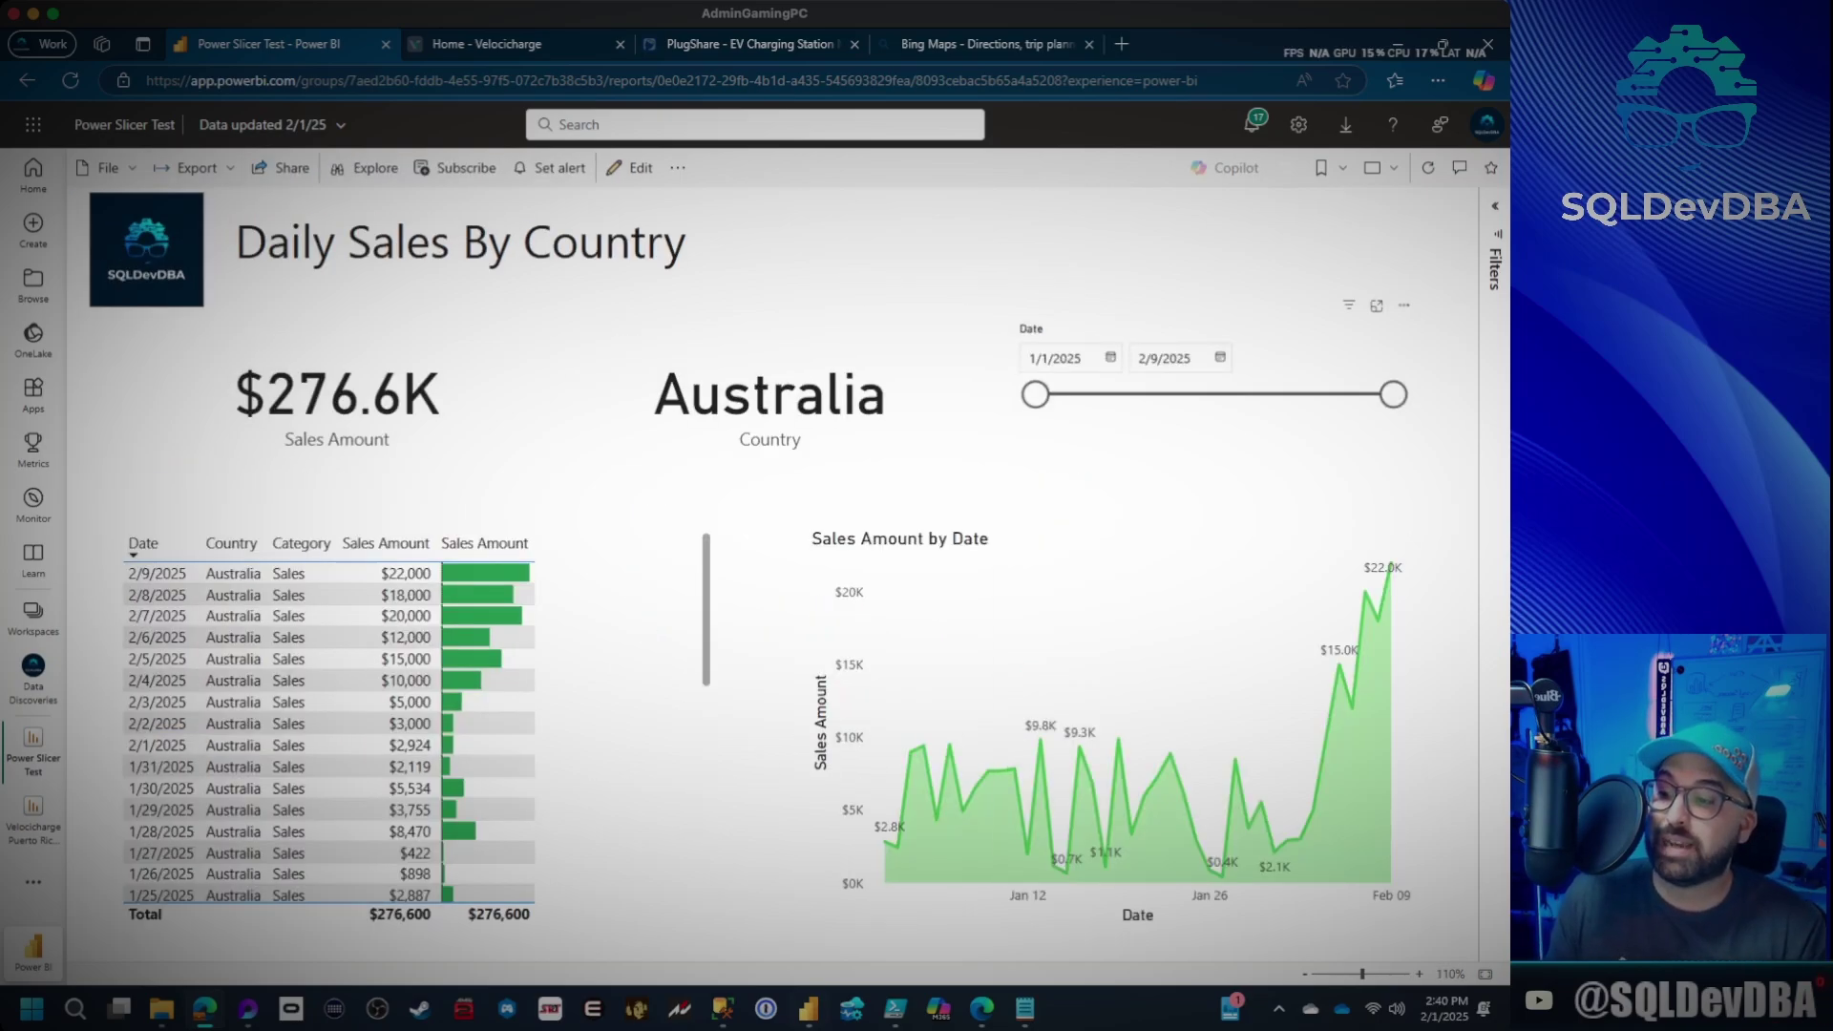
pyautogui.click(809, 1008)
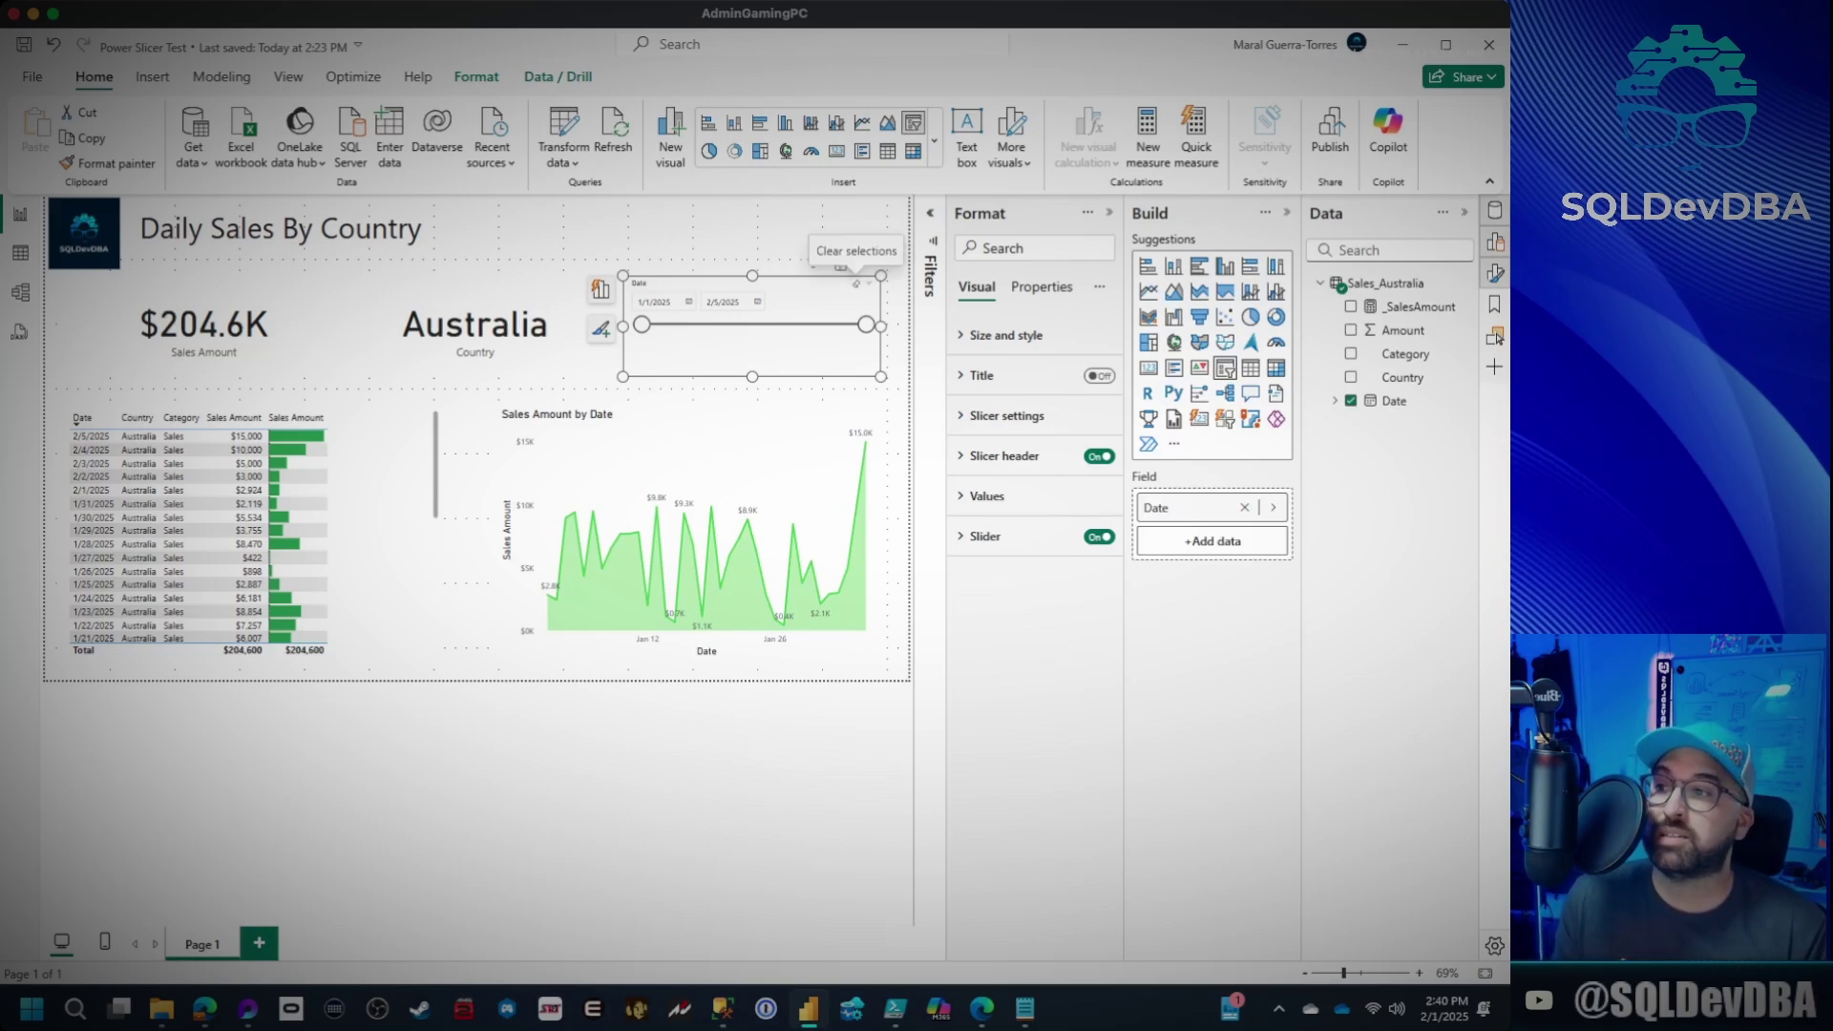
# Refresh the Sales_Australia table from the Data pane in Power BI Desktop.
pyautogui.click(1463, 283)
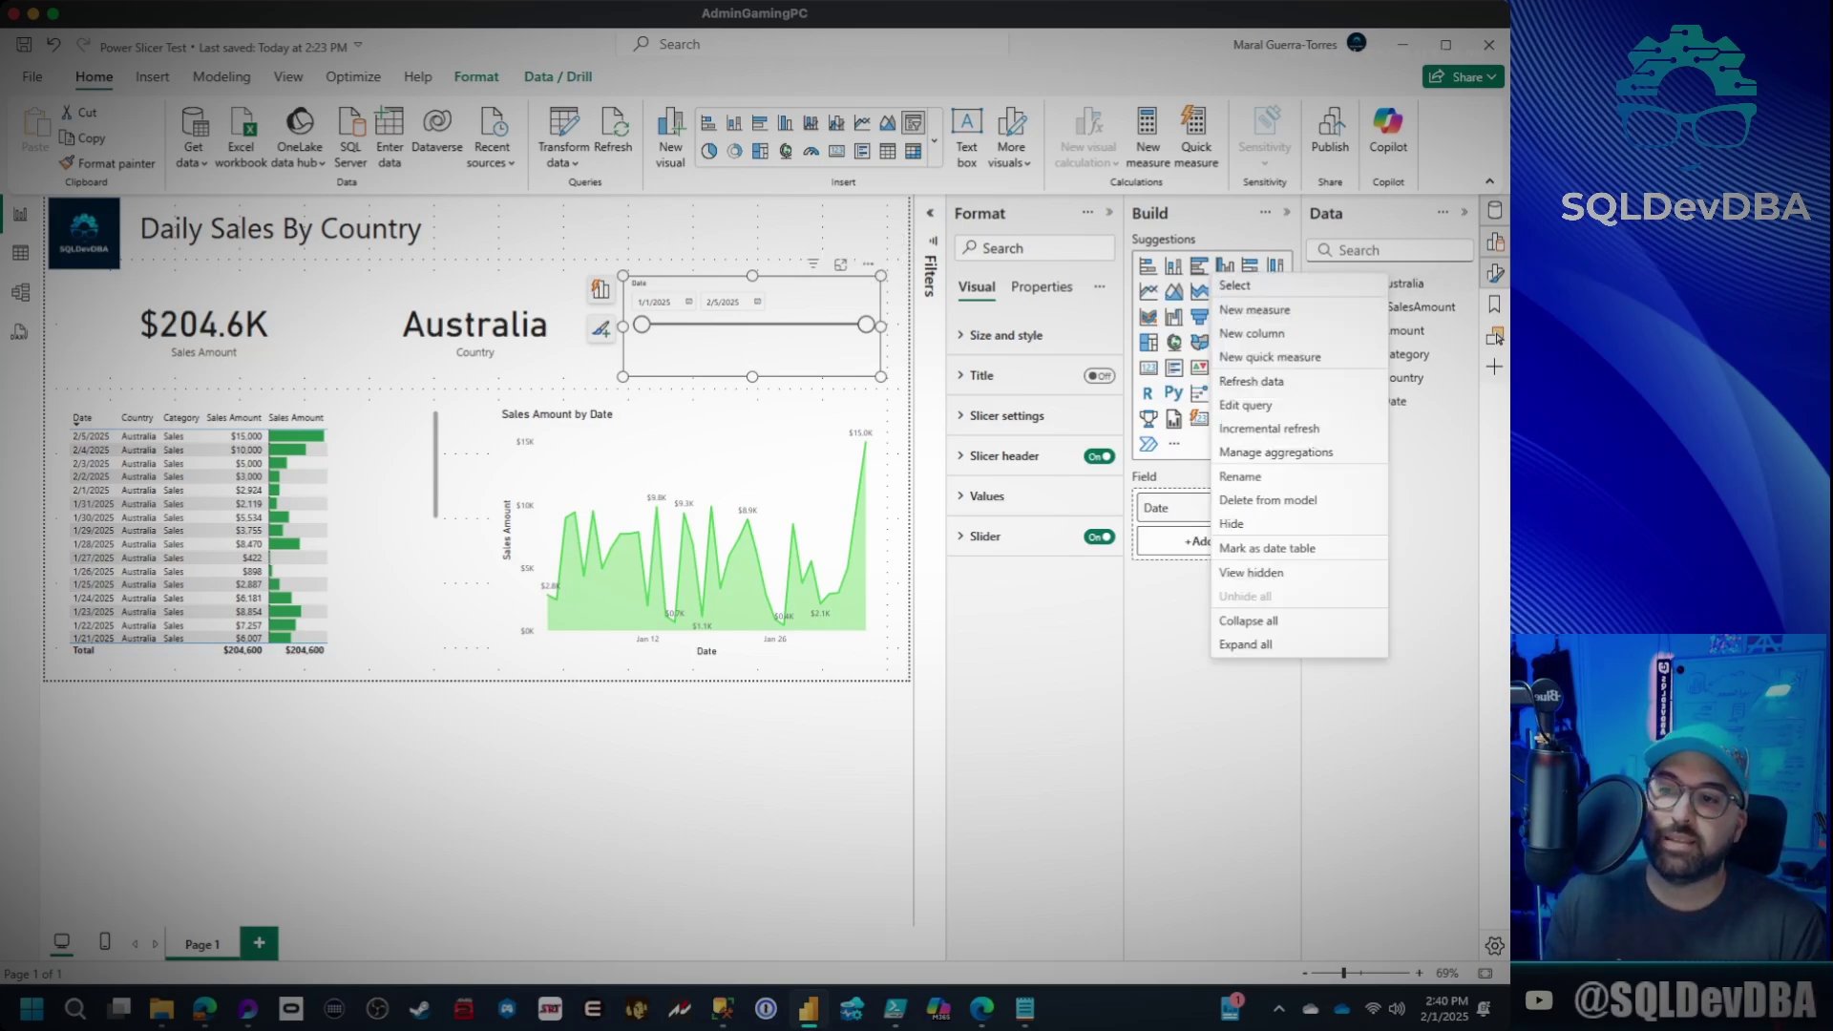
pyautogui.click(1250, 381)
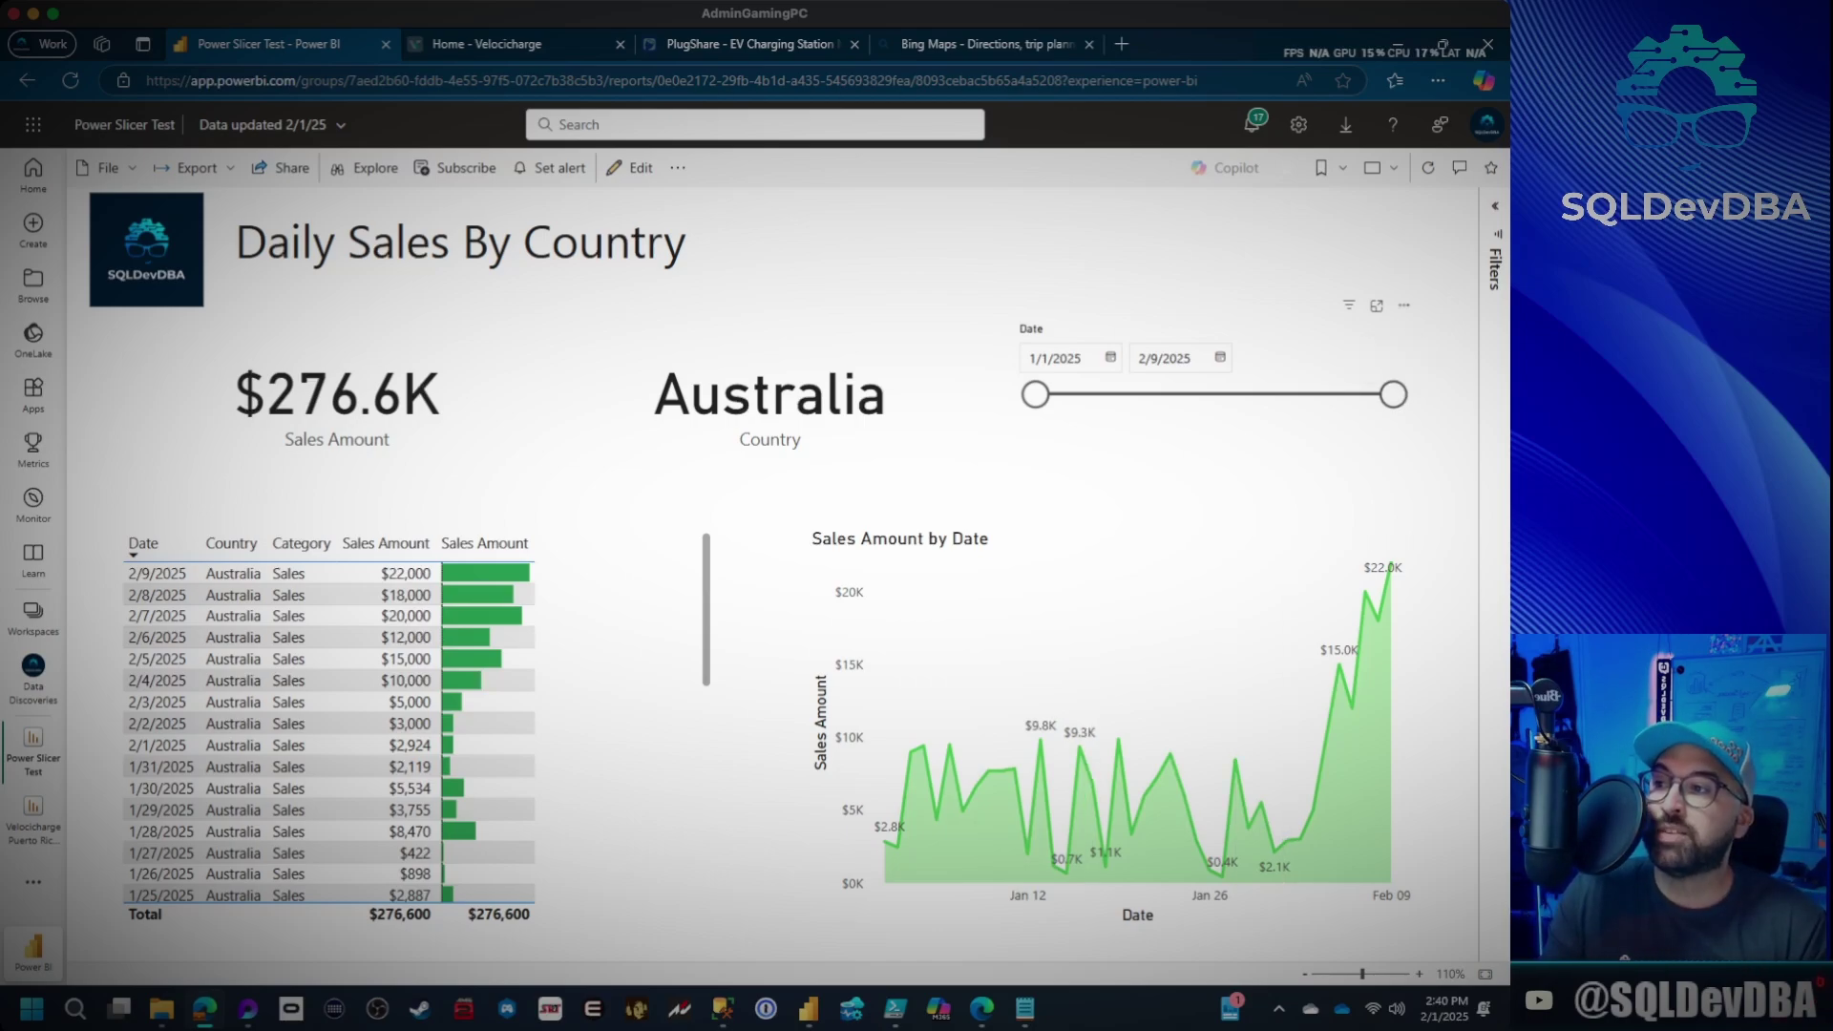
# Narrow the date slicer to start at 1/20/2025 and save the report.
pyautogui.click(635, 168)
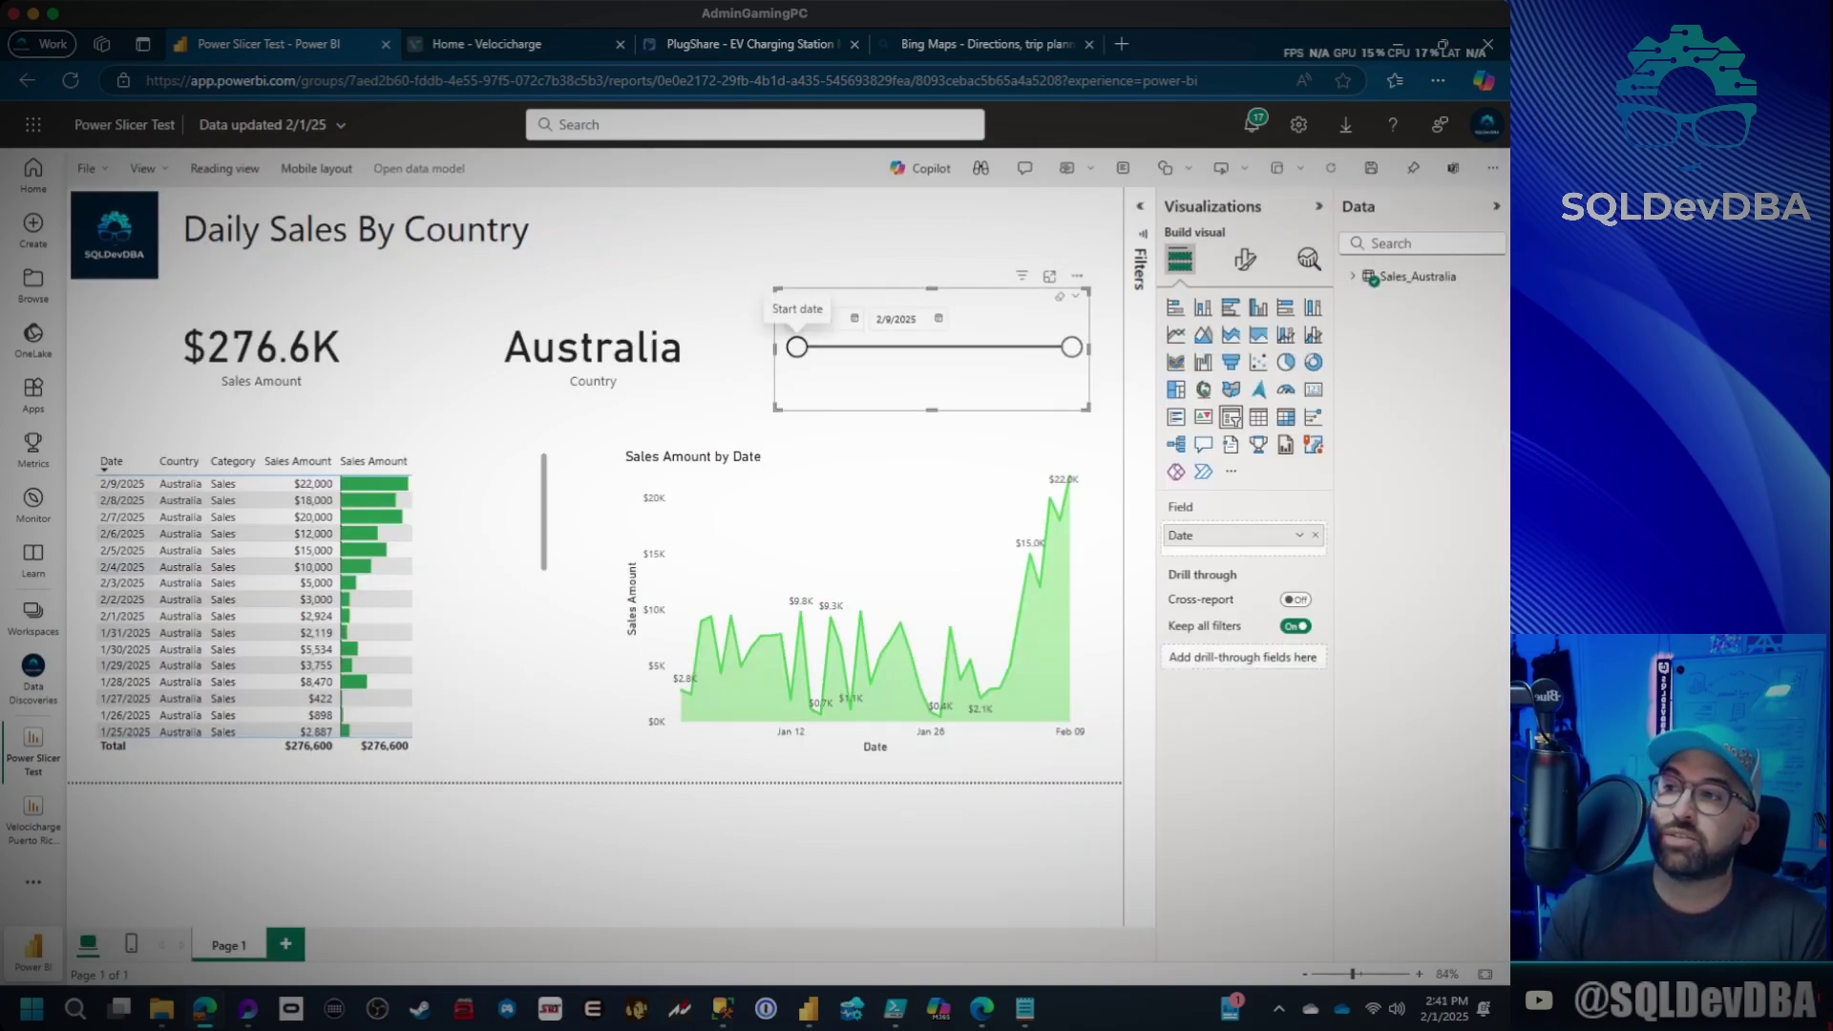
pyautogui.moveTo(798, 348); pyautogui.dragTo(930, 348)
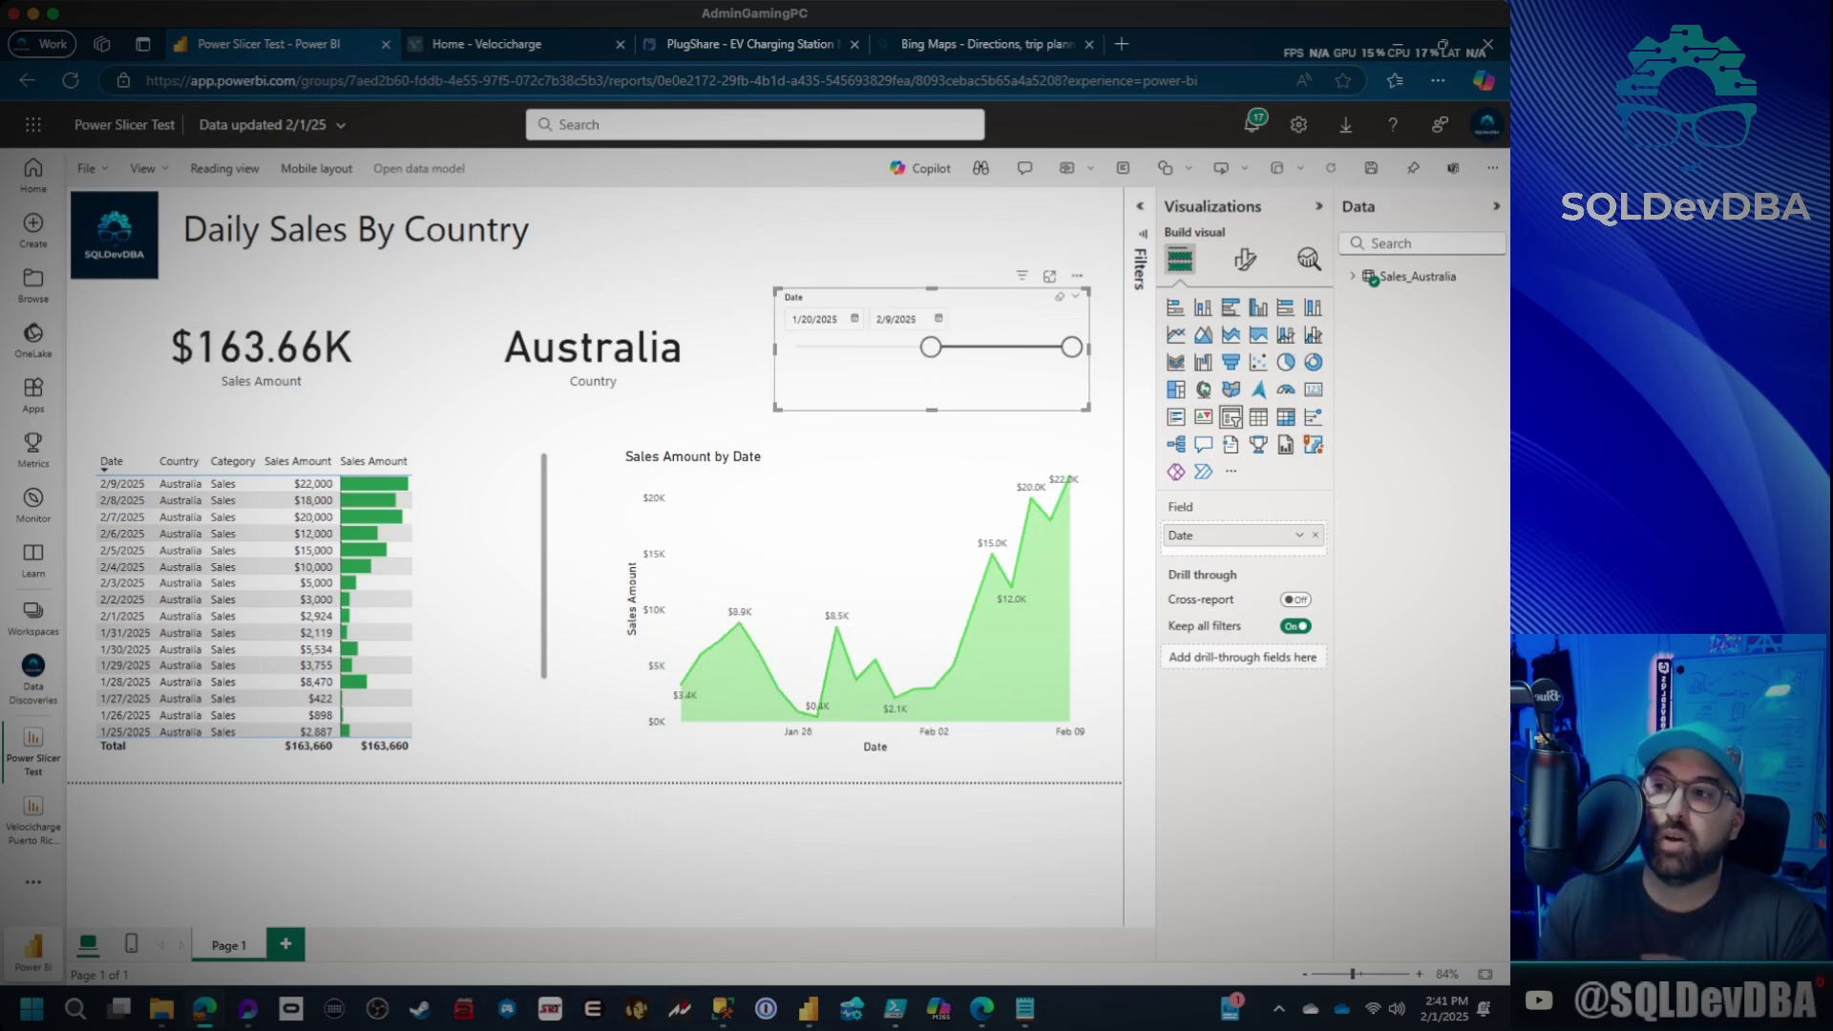
pyautogui.click(1060, 297)
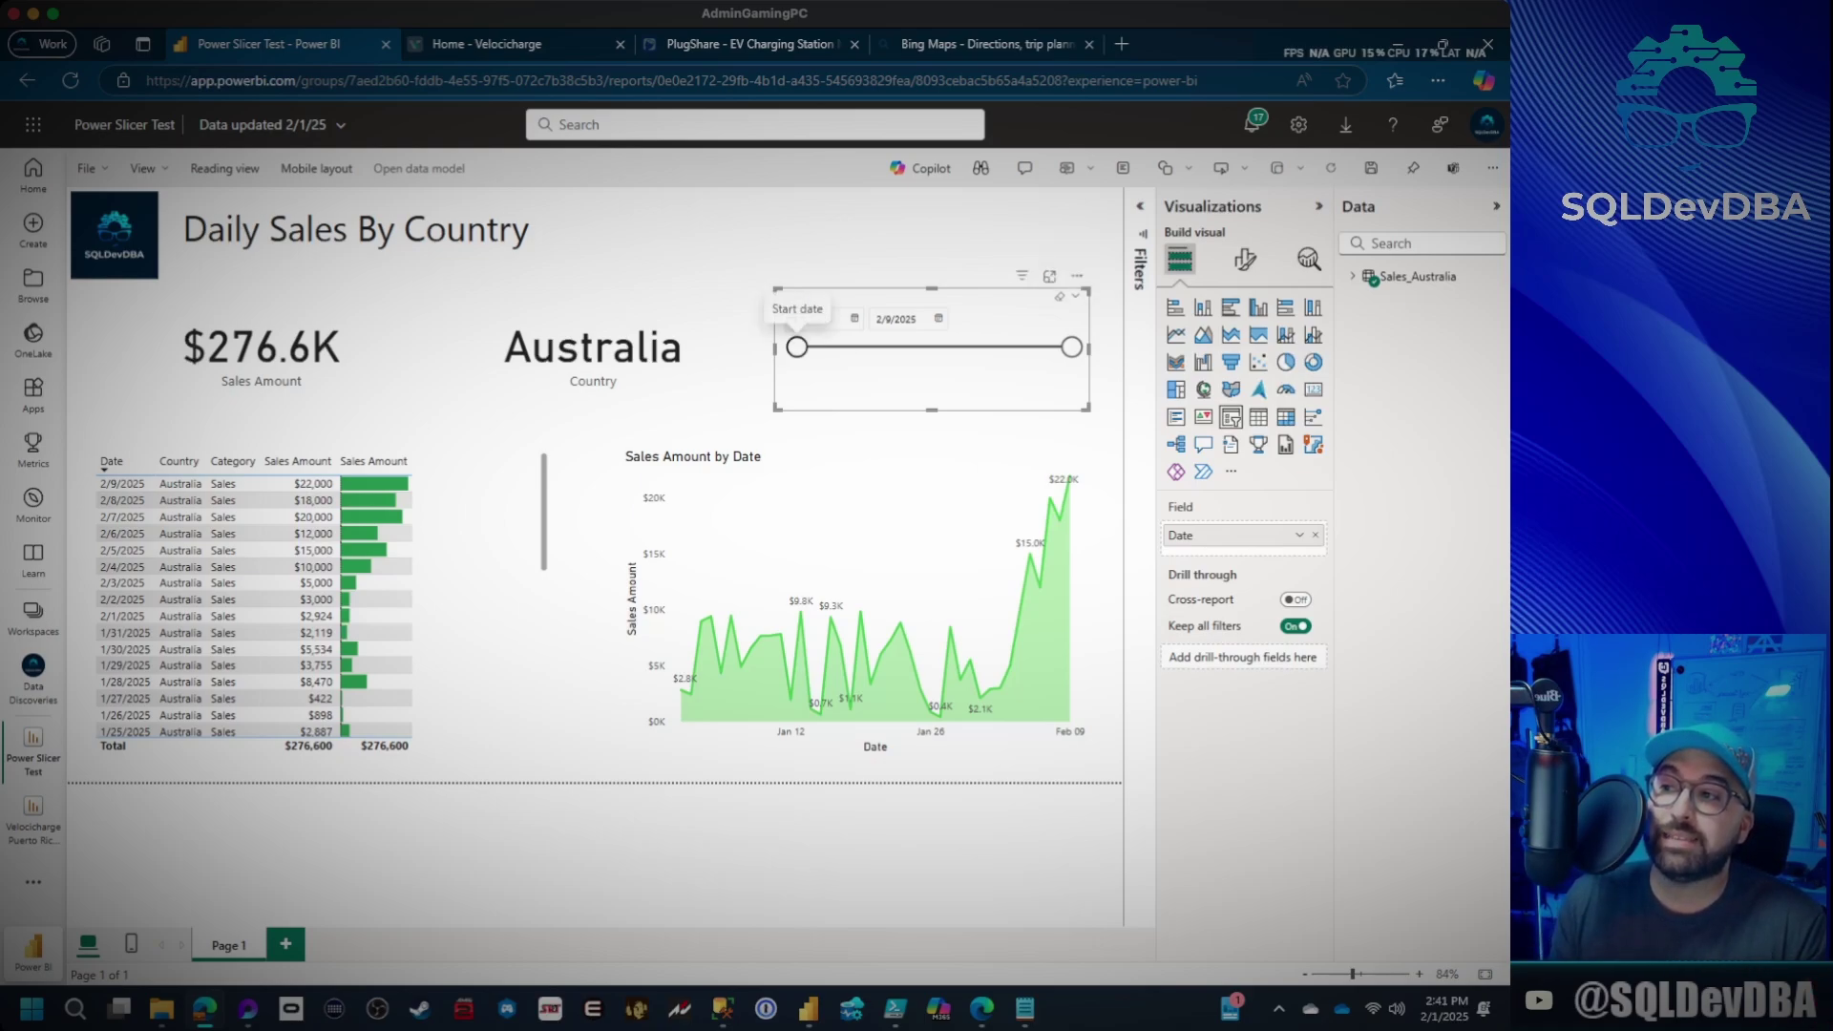
pyautogui.moveTo(797, 346); pyautogui.dragTo(930, 346)
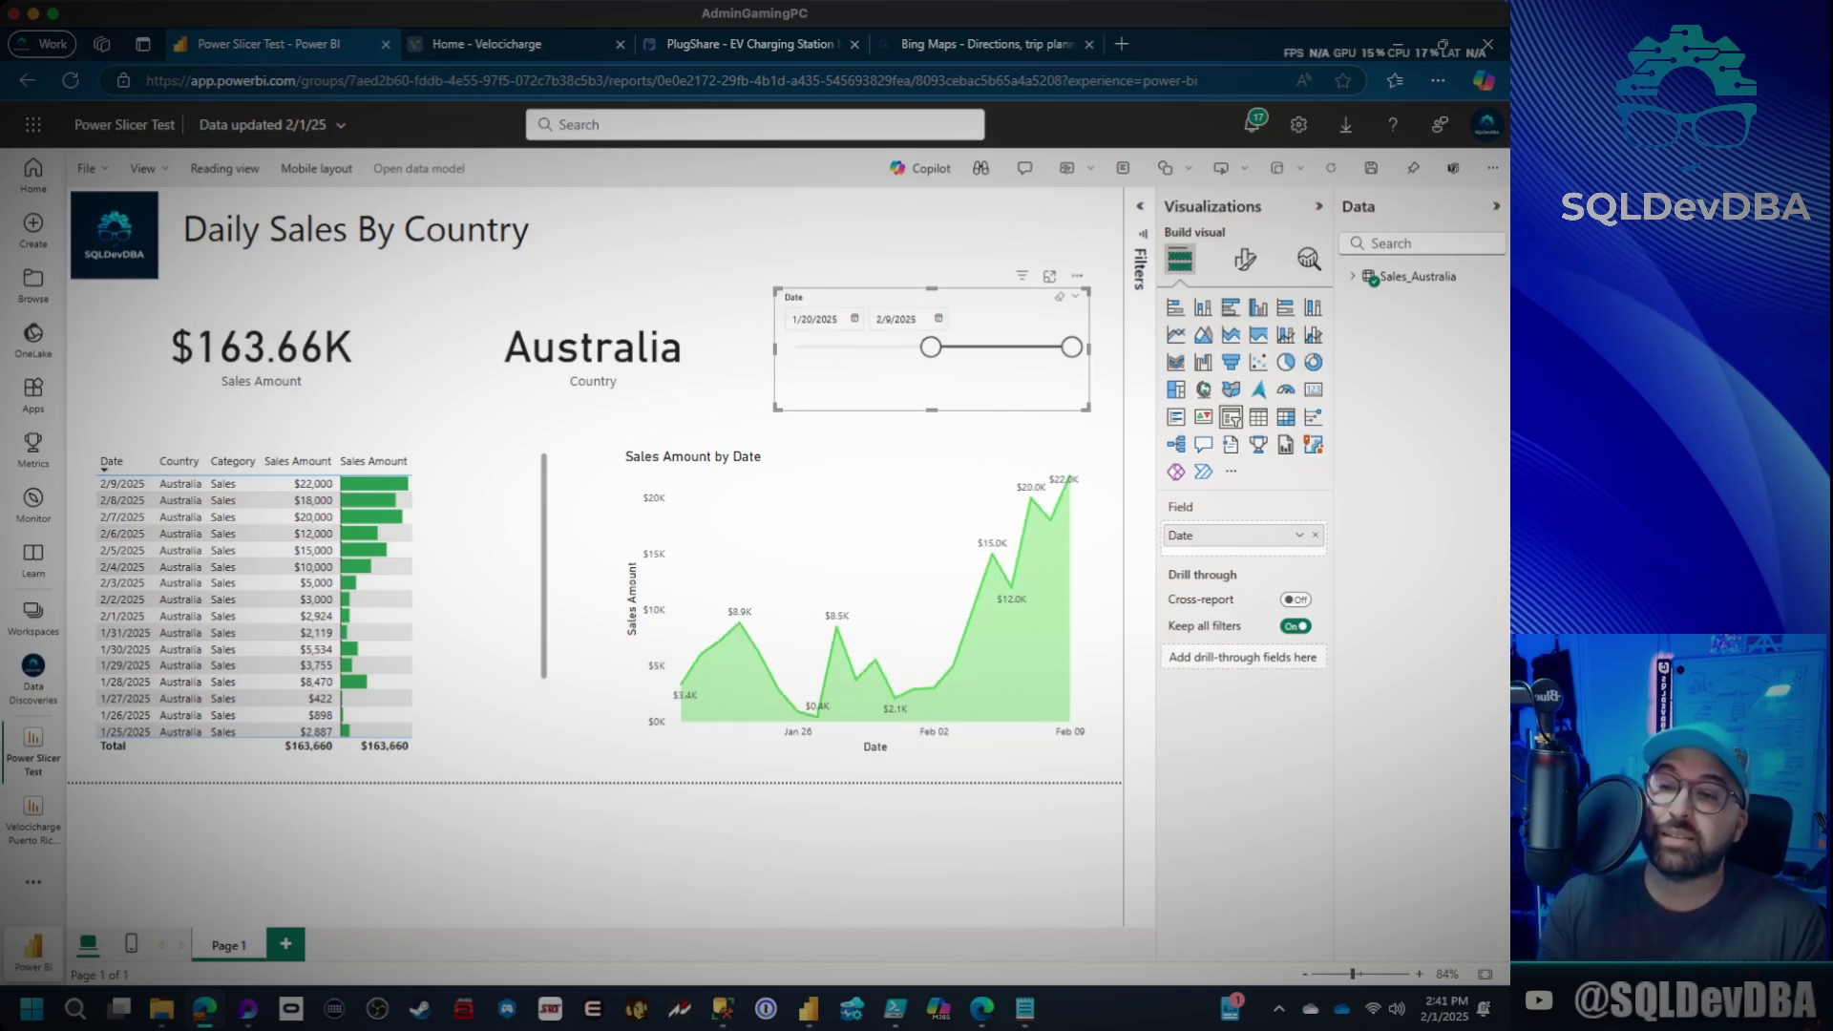
pyautogui.click(225, 168)
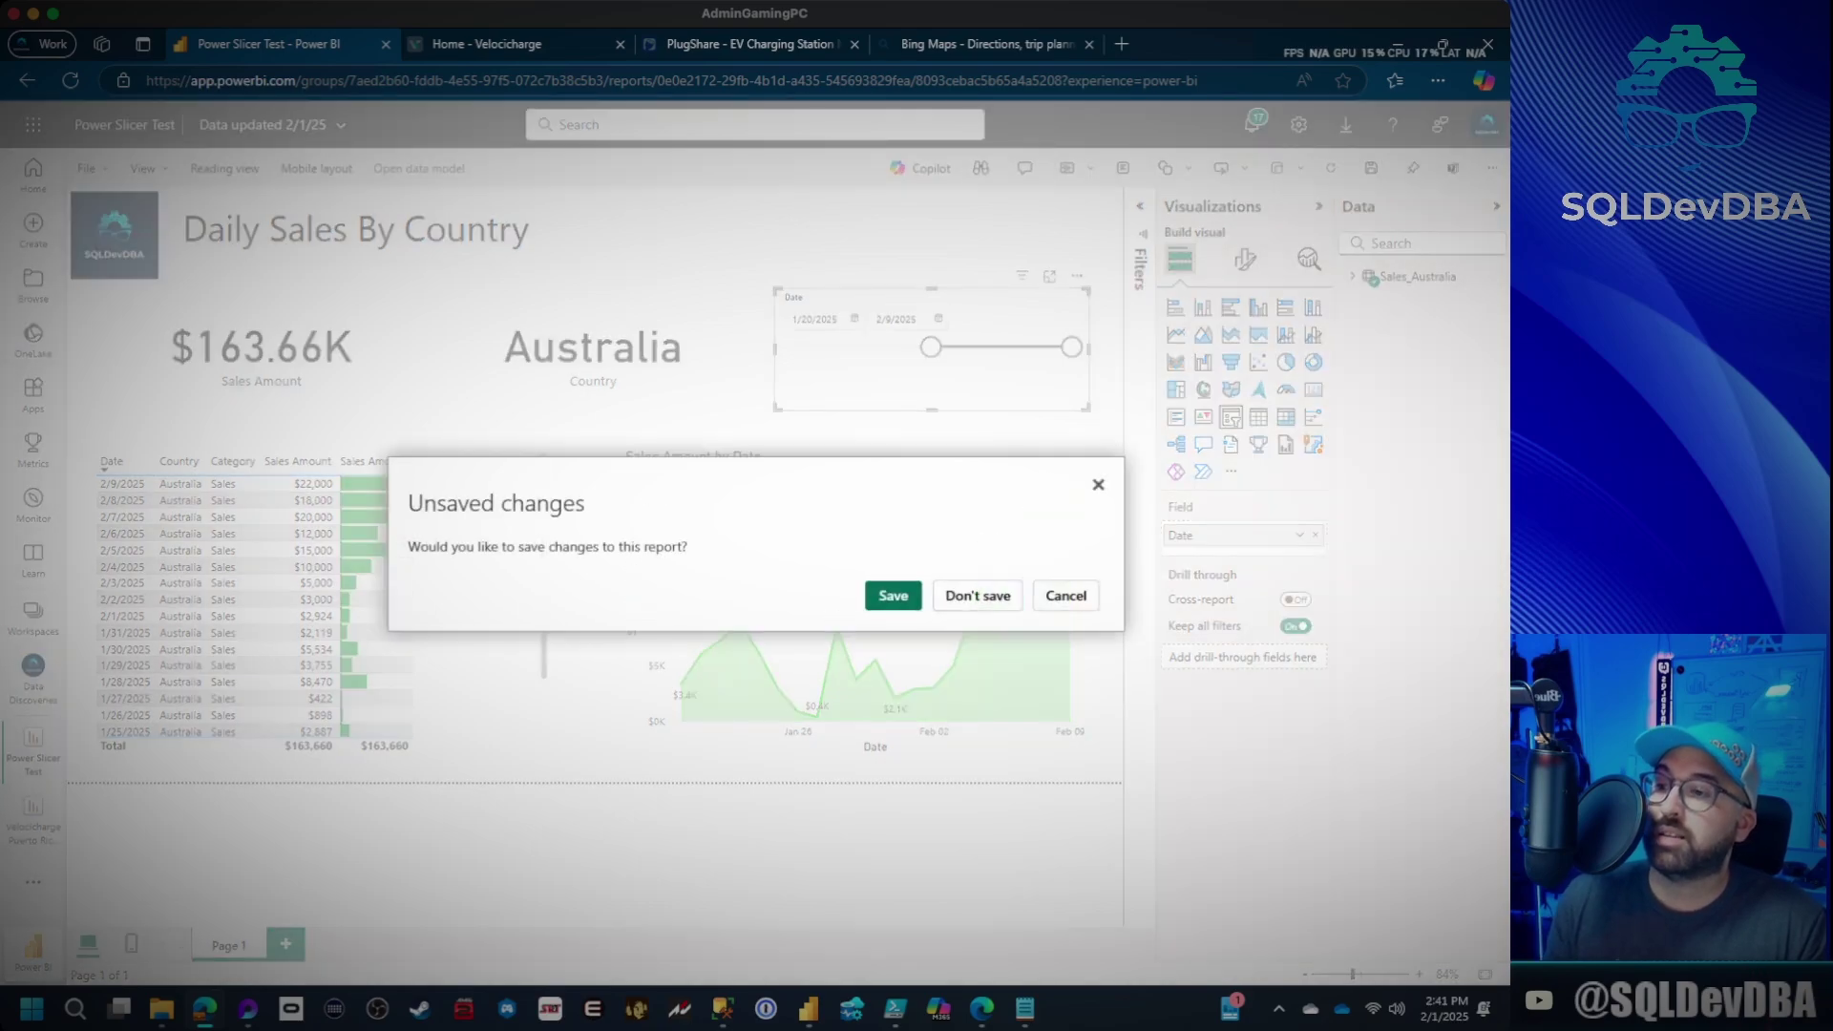
pyautogui.click(892, 594)
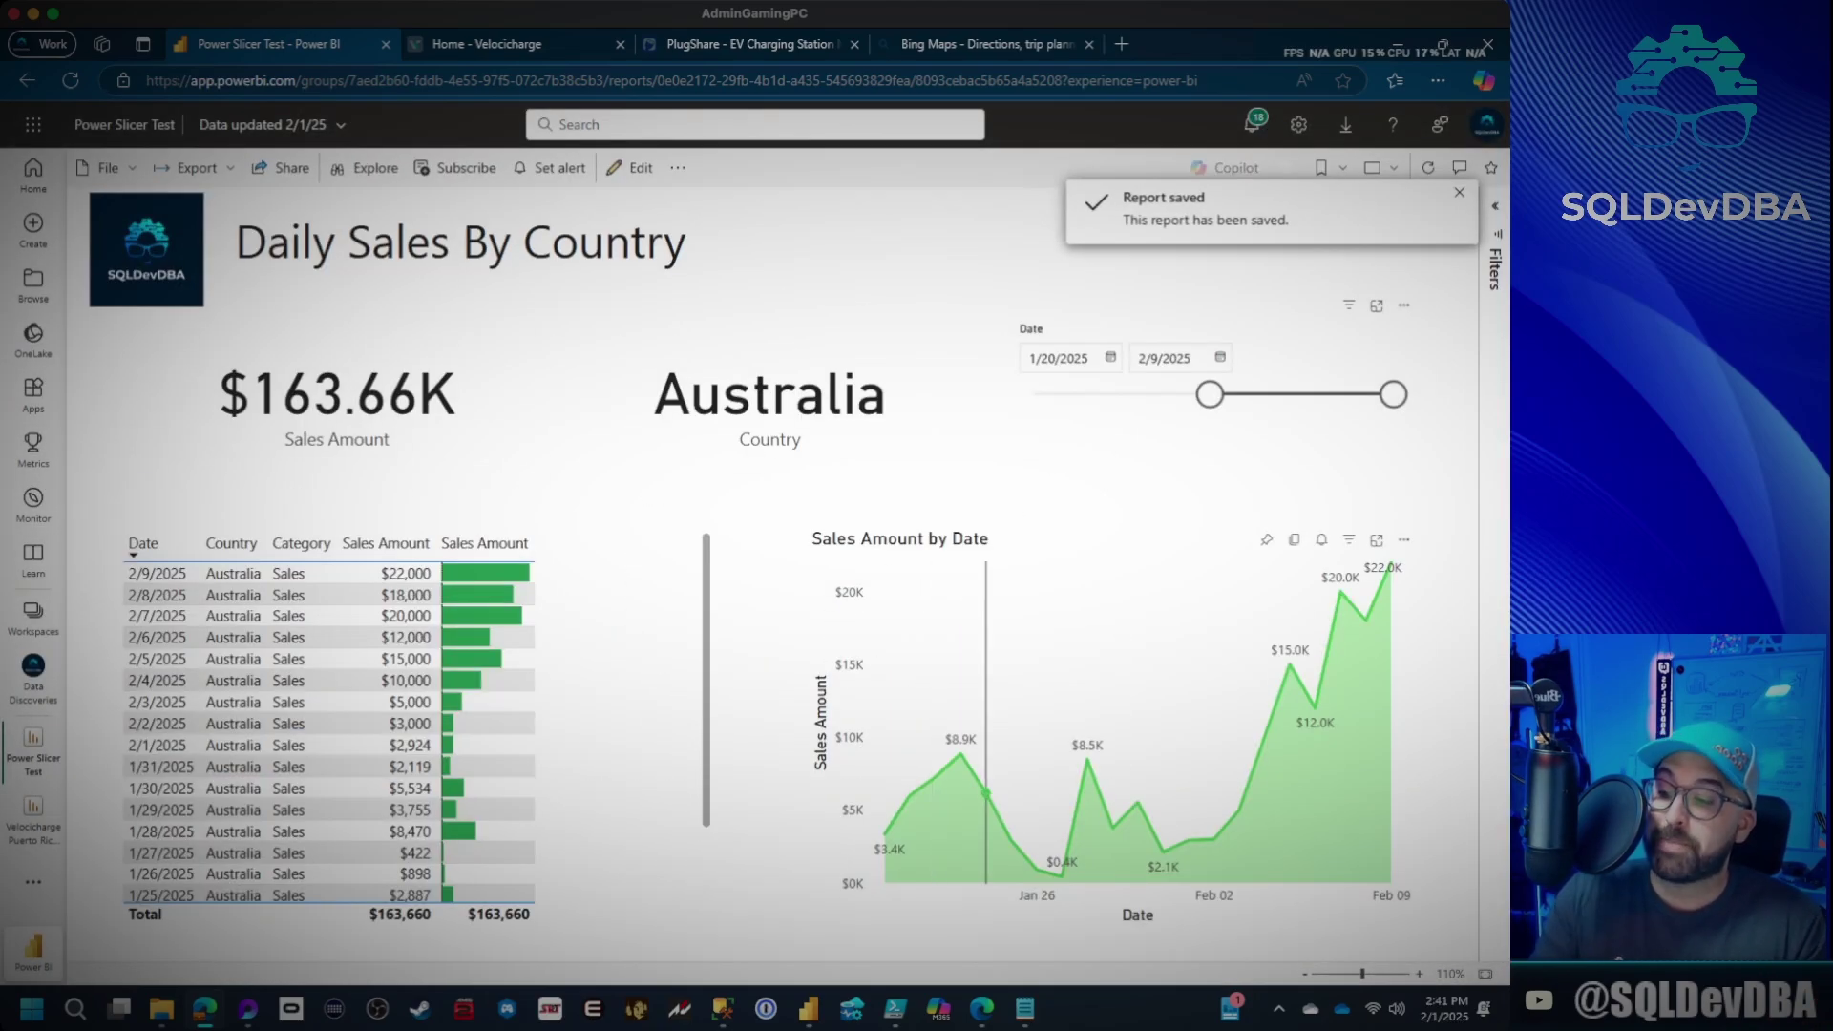
# Enter and commit a row dated 2025-02-10 with category Sales, country Australia, amount 25000.
pyautogui.click(723, 1008)
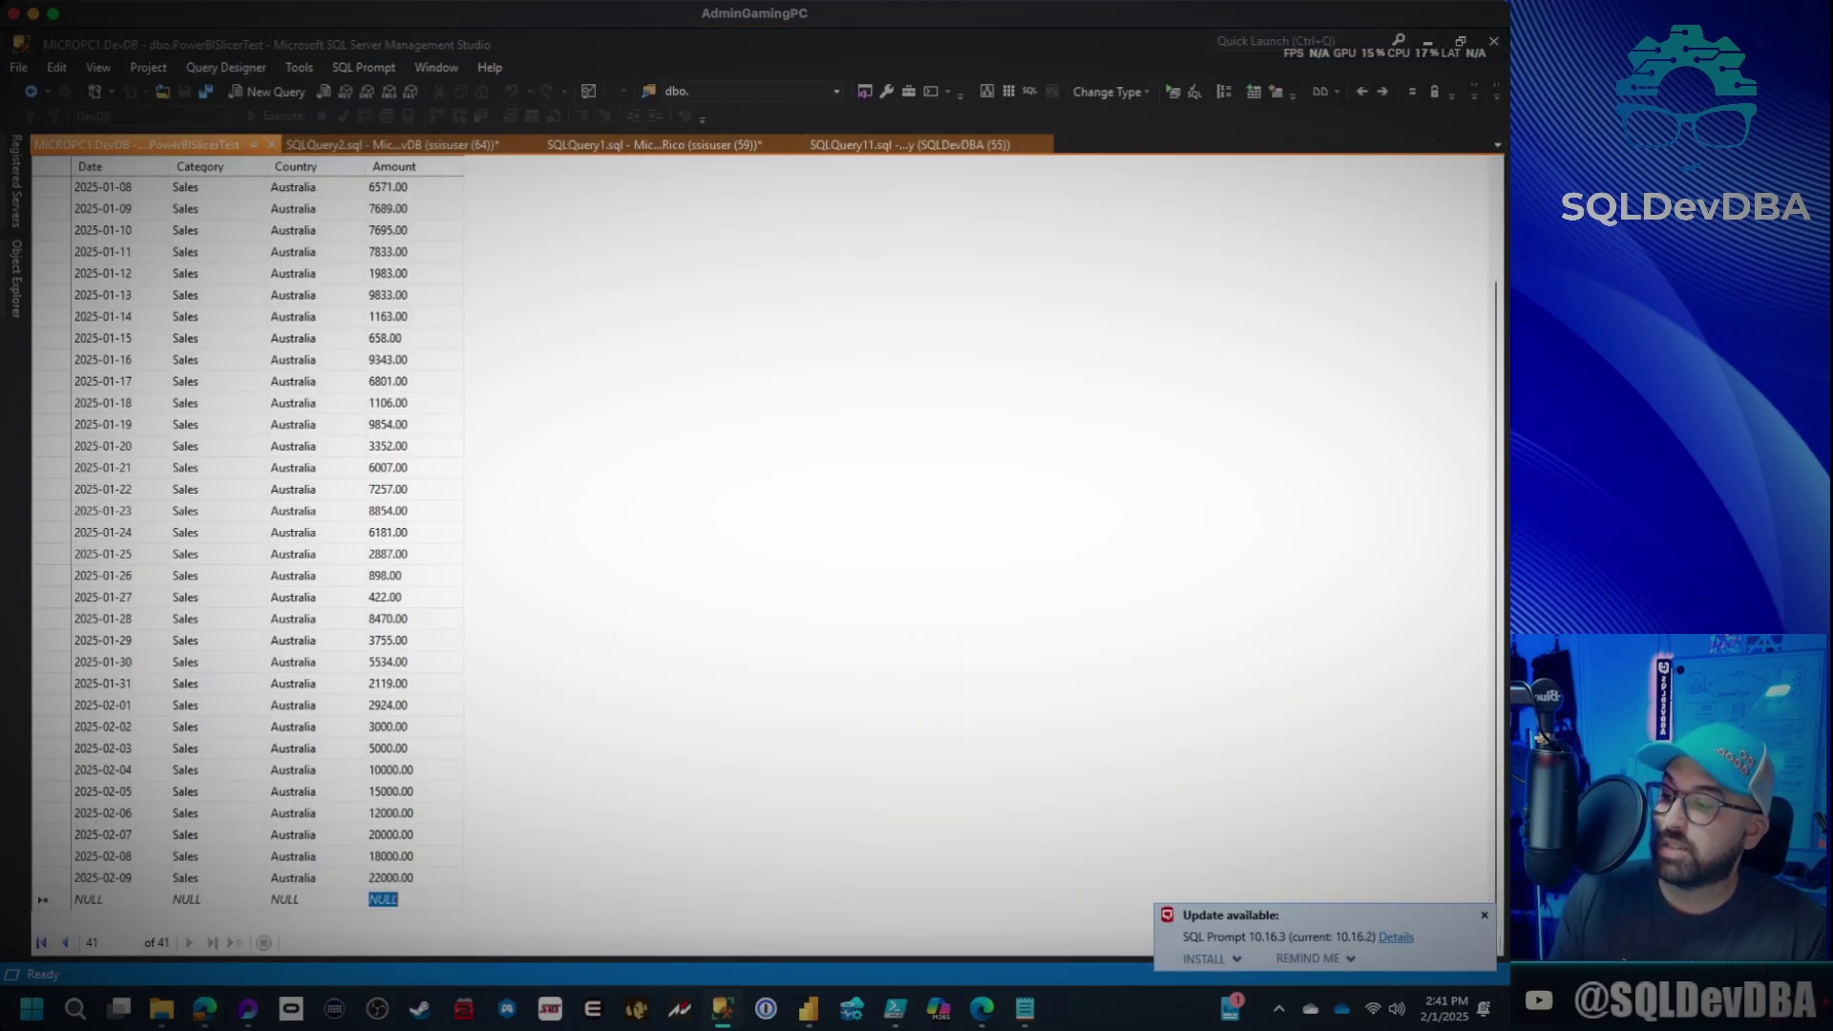
pyautogui.click(89, 900)
pyautogui.write('202')
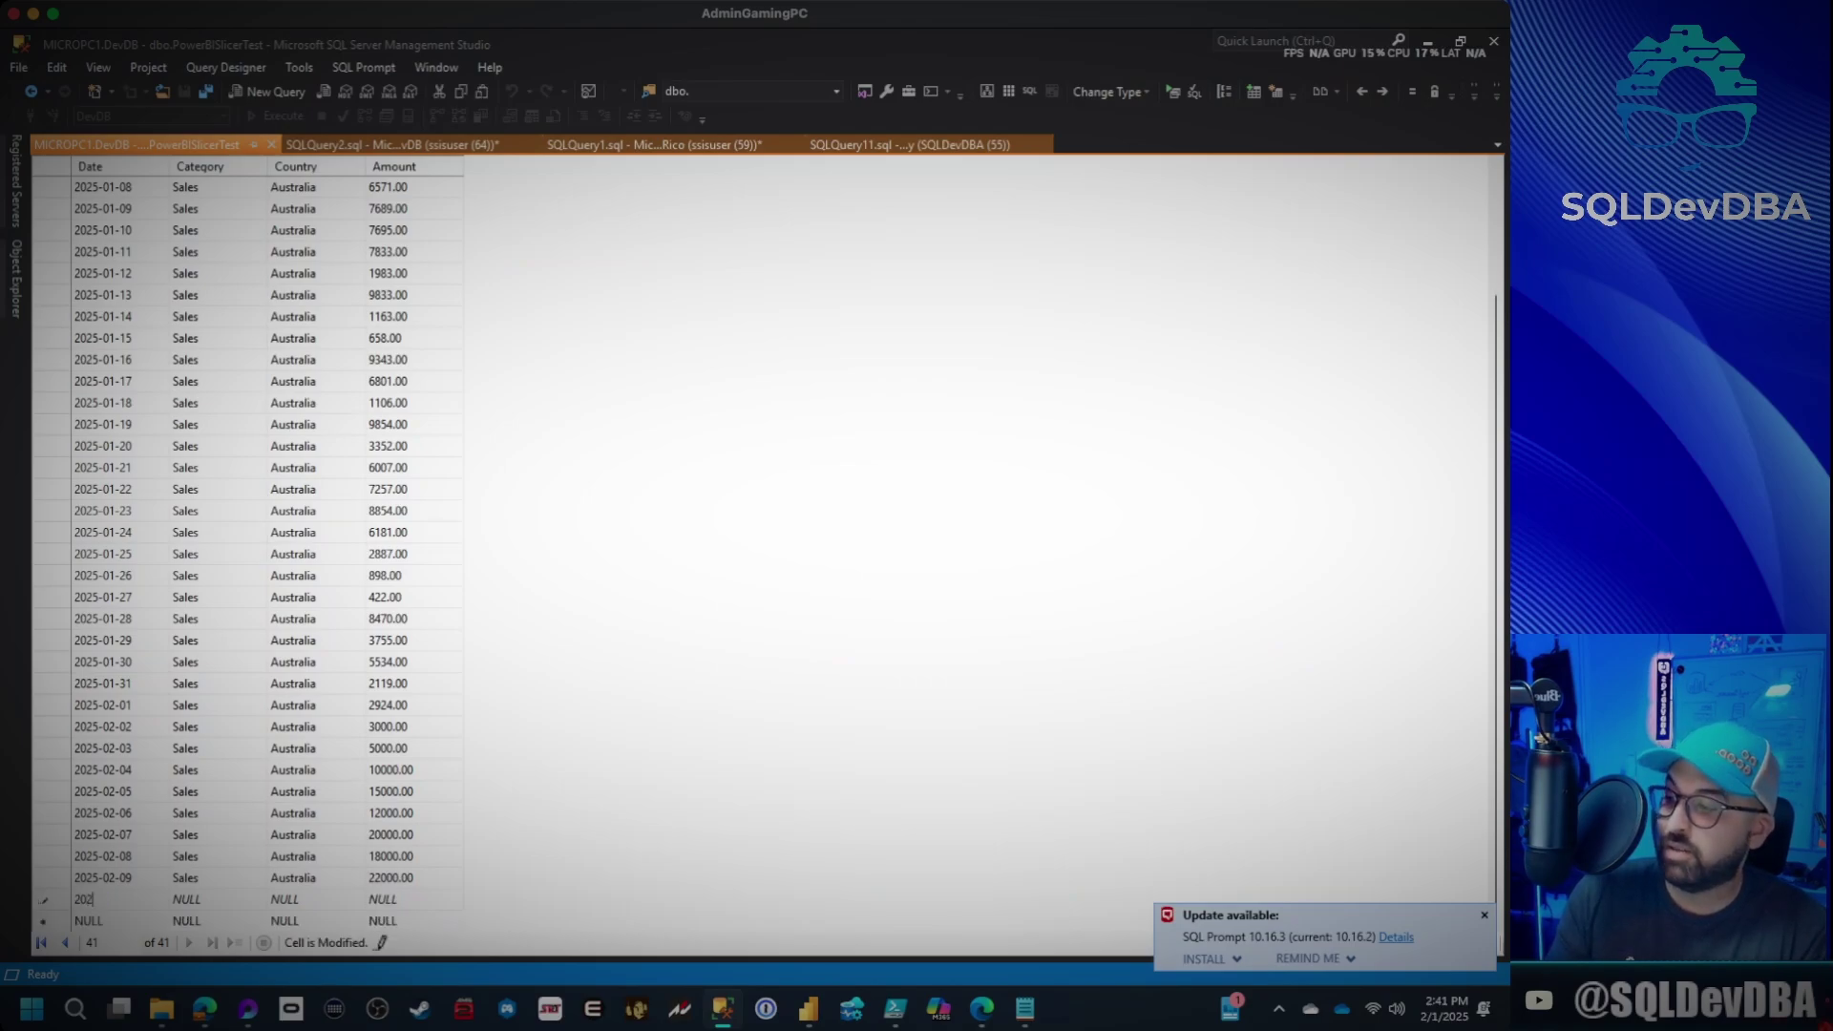
pyautogui.write('5-02-10')
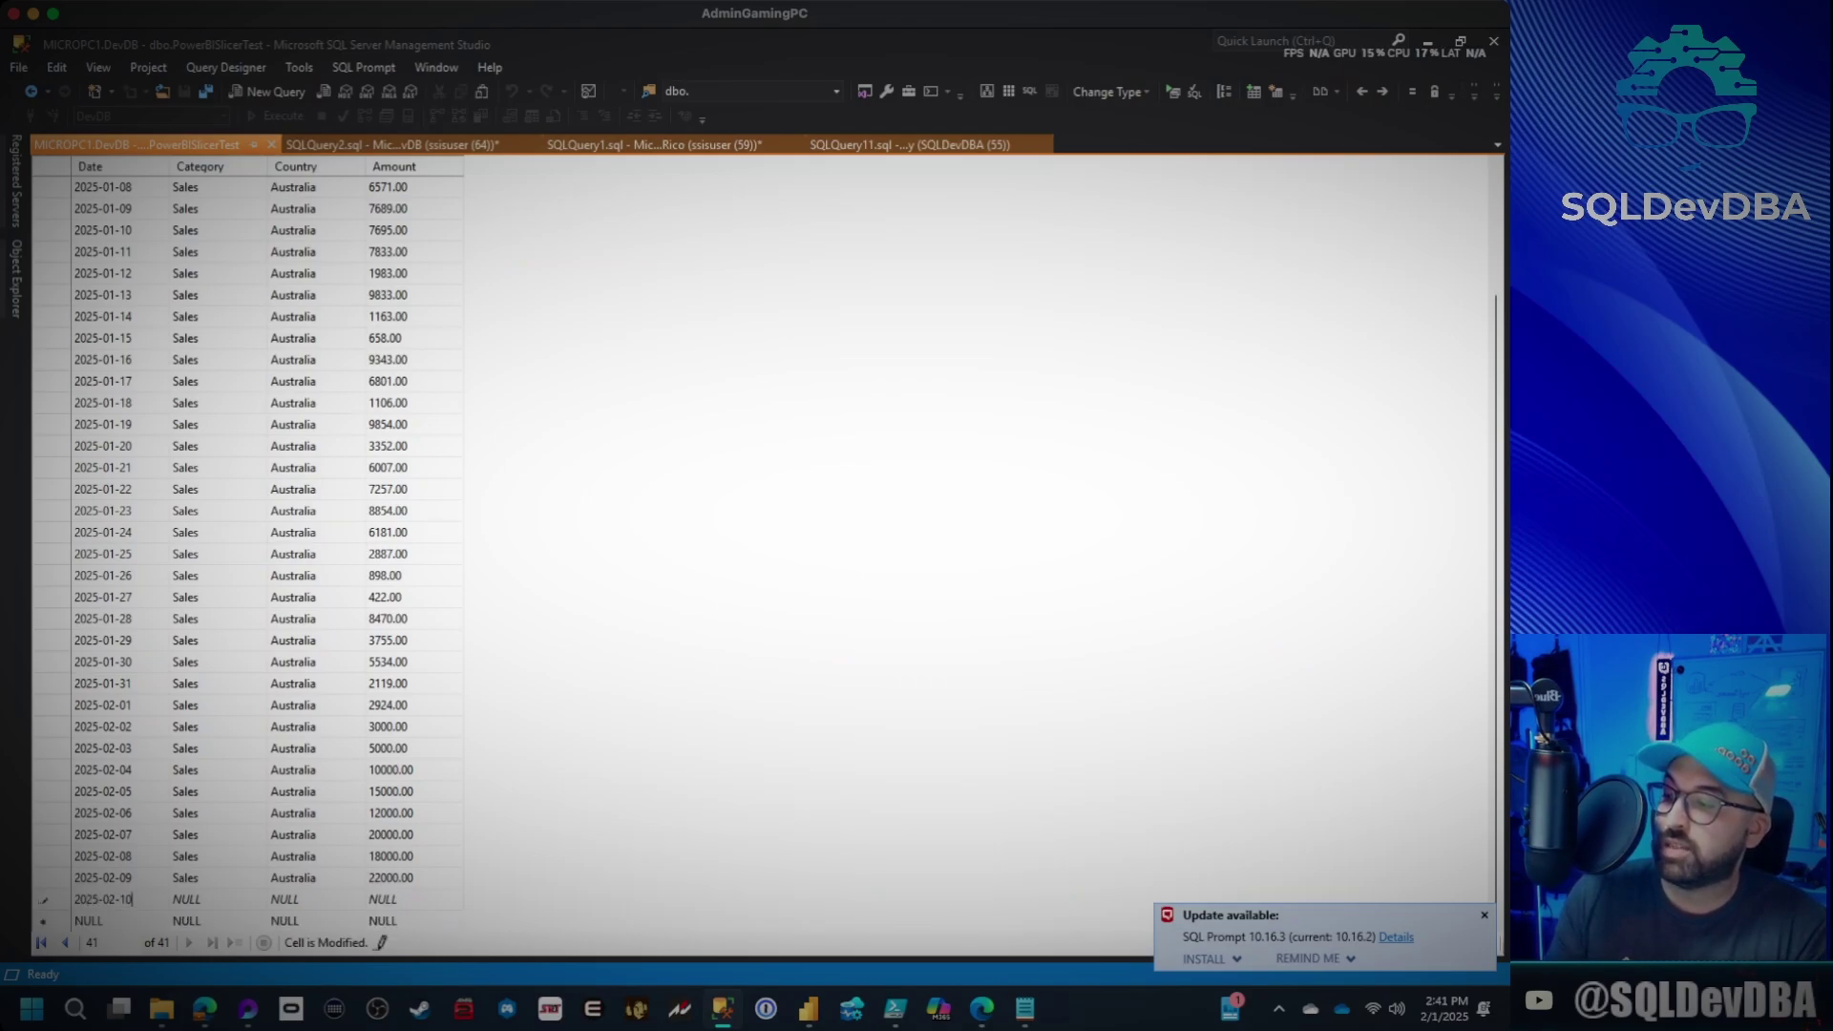
pyautogui.press('Tab')
pyautogui.write('Sales')
pyautogui.press('Tab')
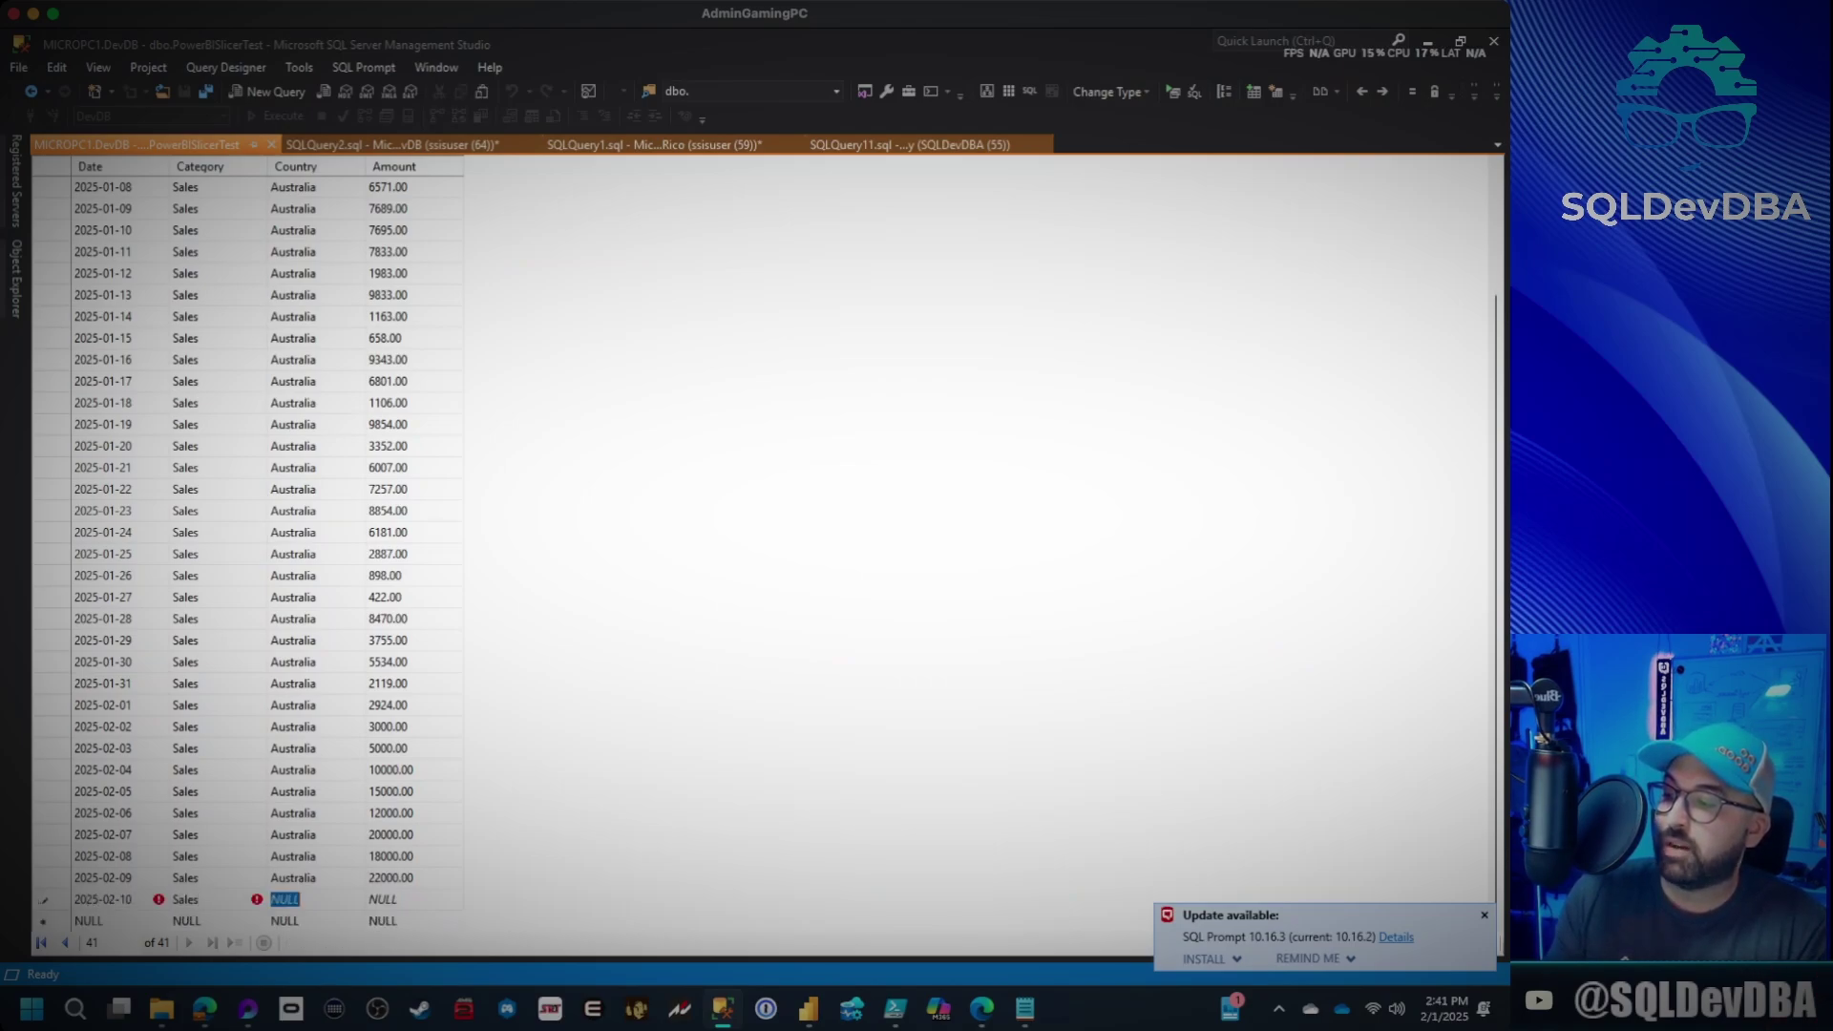
pyautogui.write('Australia')
pyautogui.press('Tab')
pyautogui.press('BackSpace')
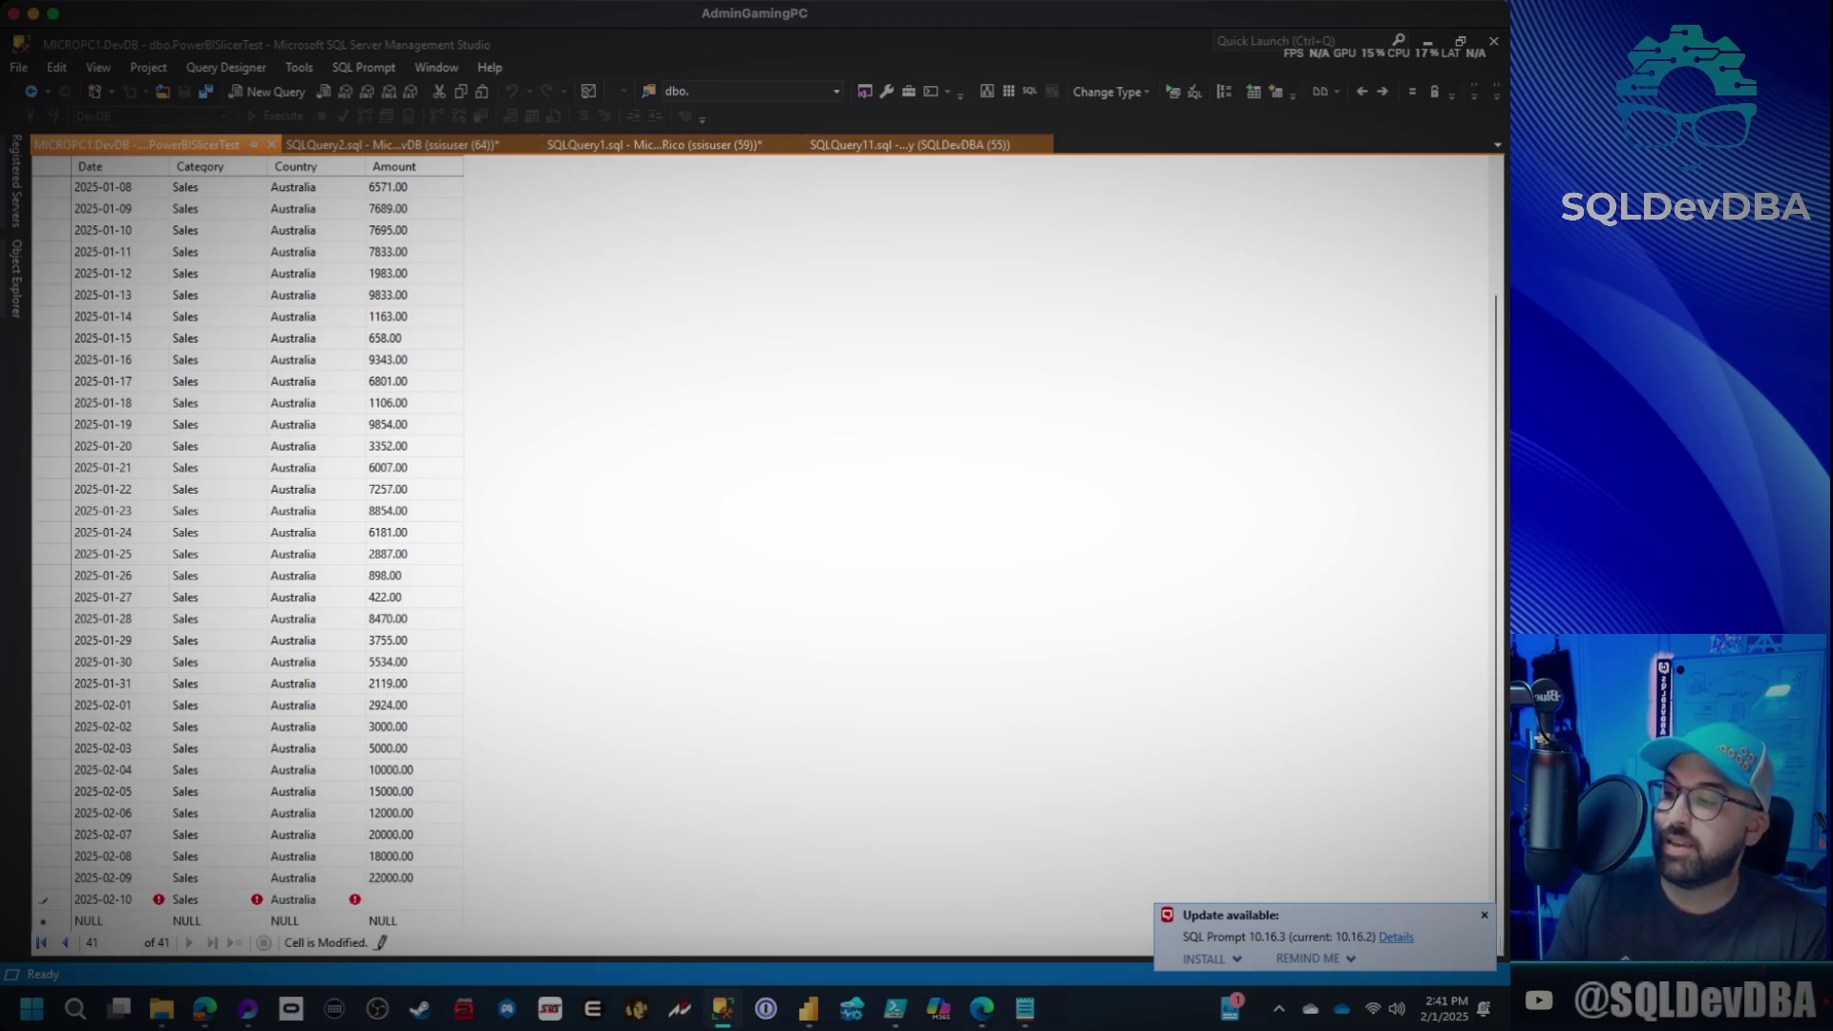
pyautogui.write('25000')
pyautogui.press('Return')
pyautogui.hotkey('alt', 'Tab')
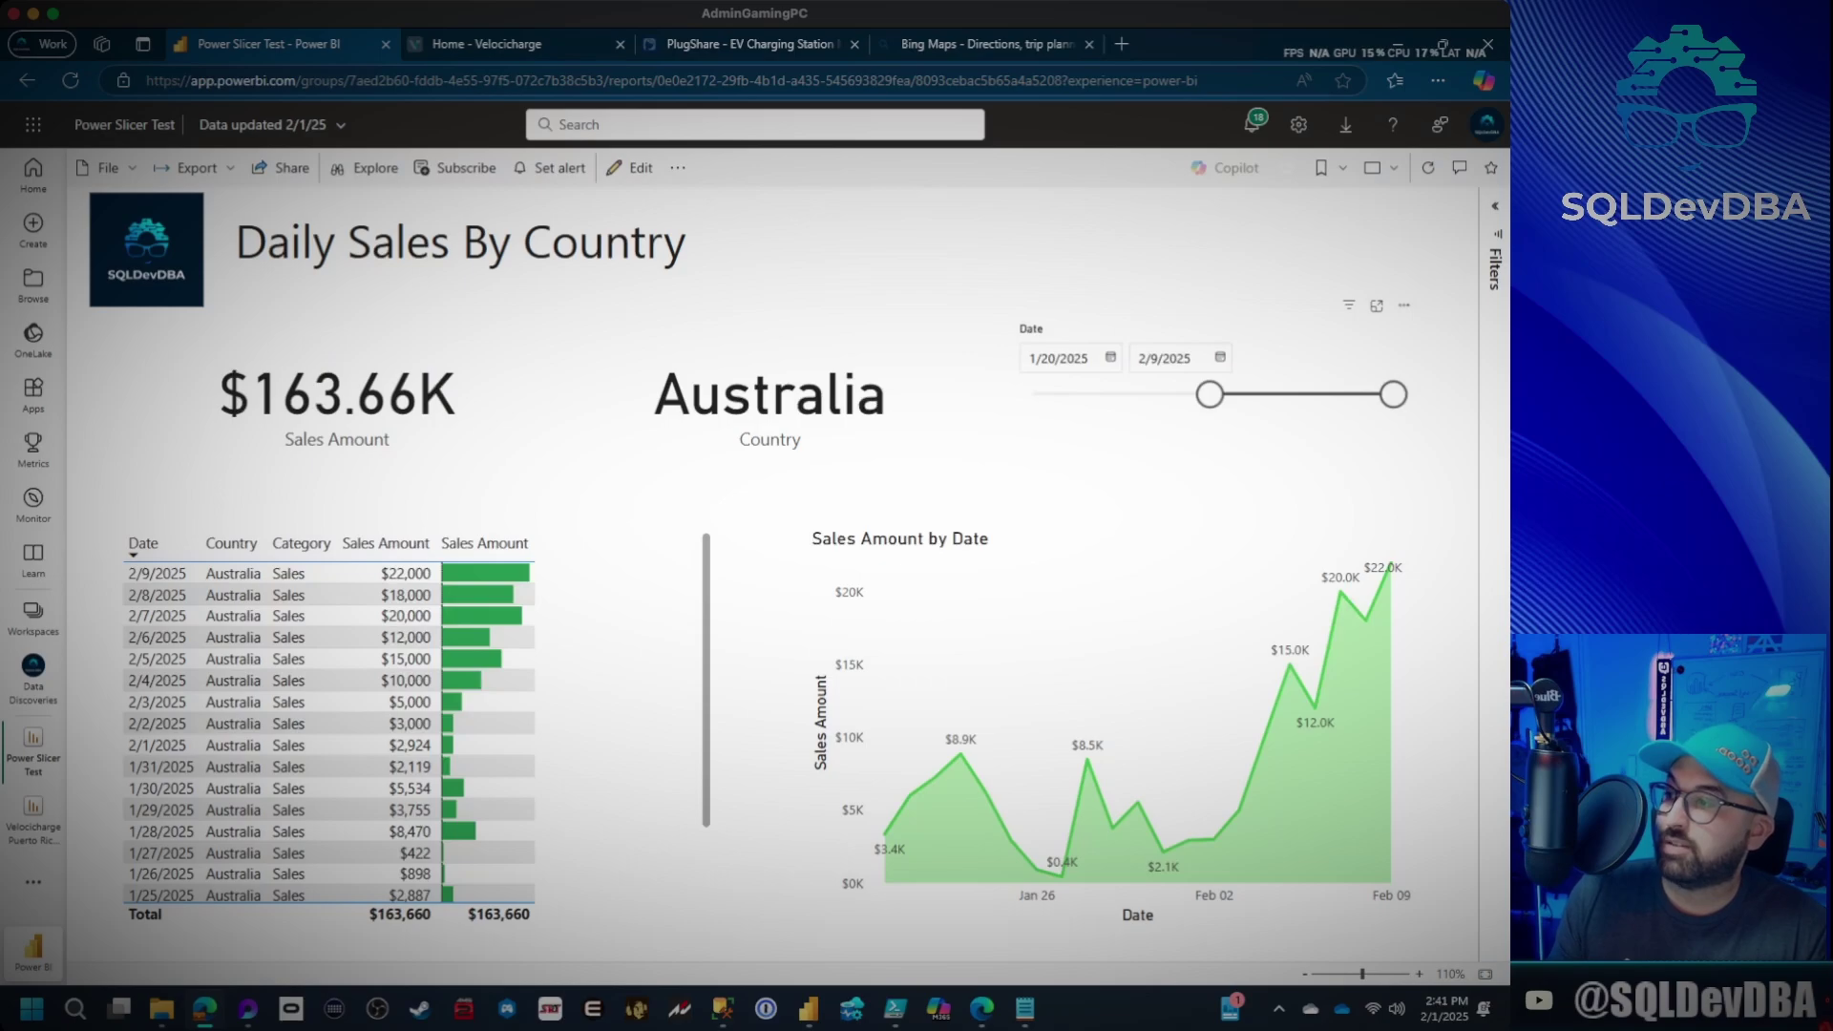
# Reopen the Power Slicer Test report from the Data Discoveries workspace.
pyautogui.click(32, 616)
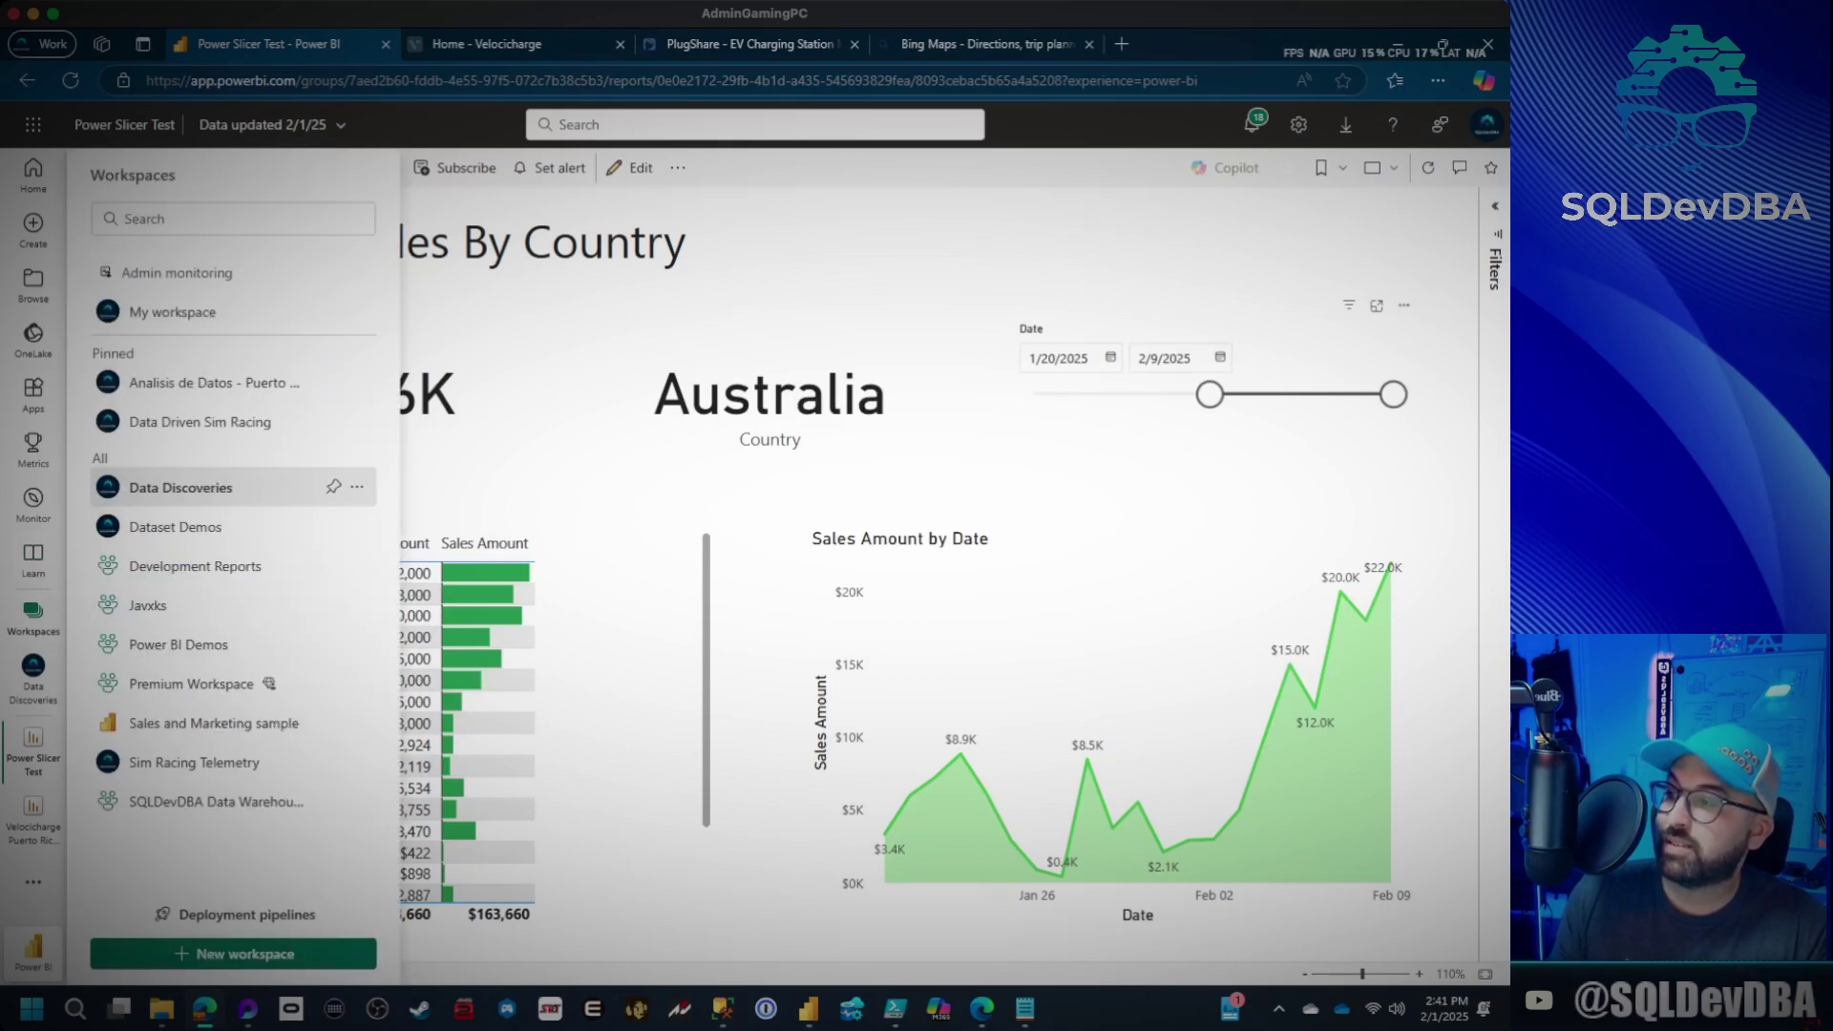
pyautogui.click(182, 487)
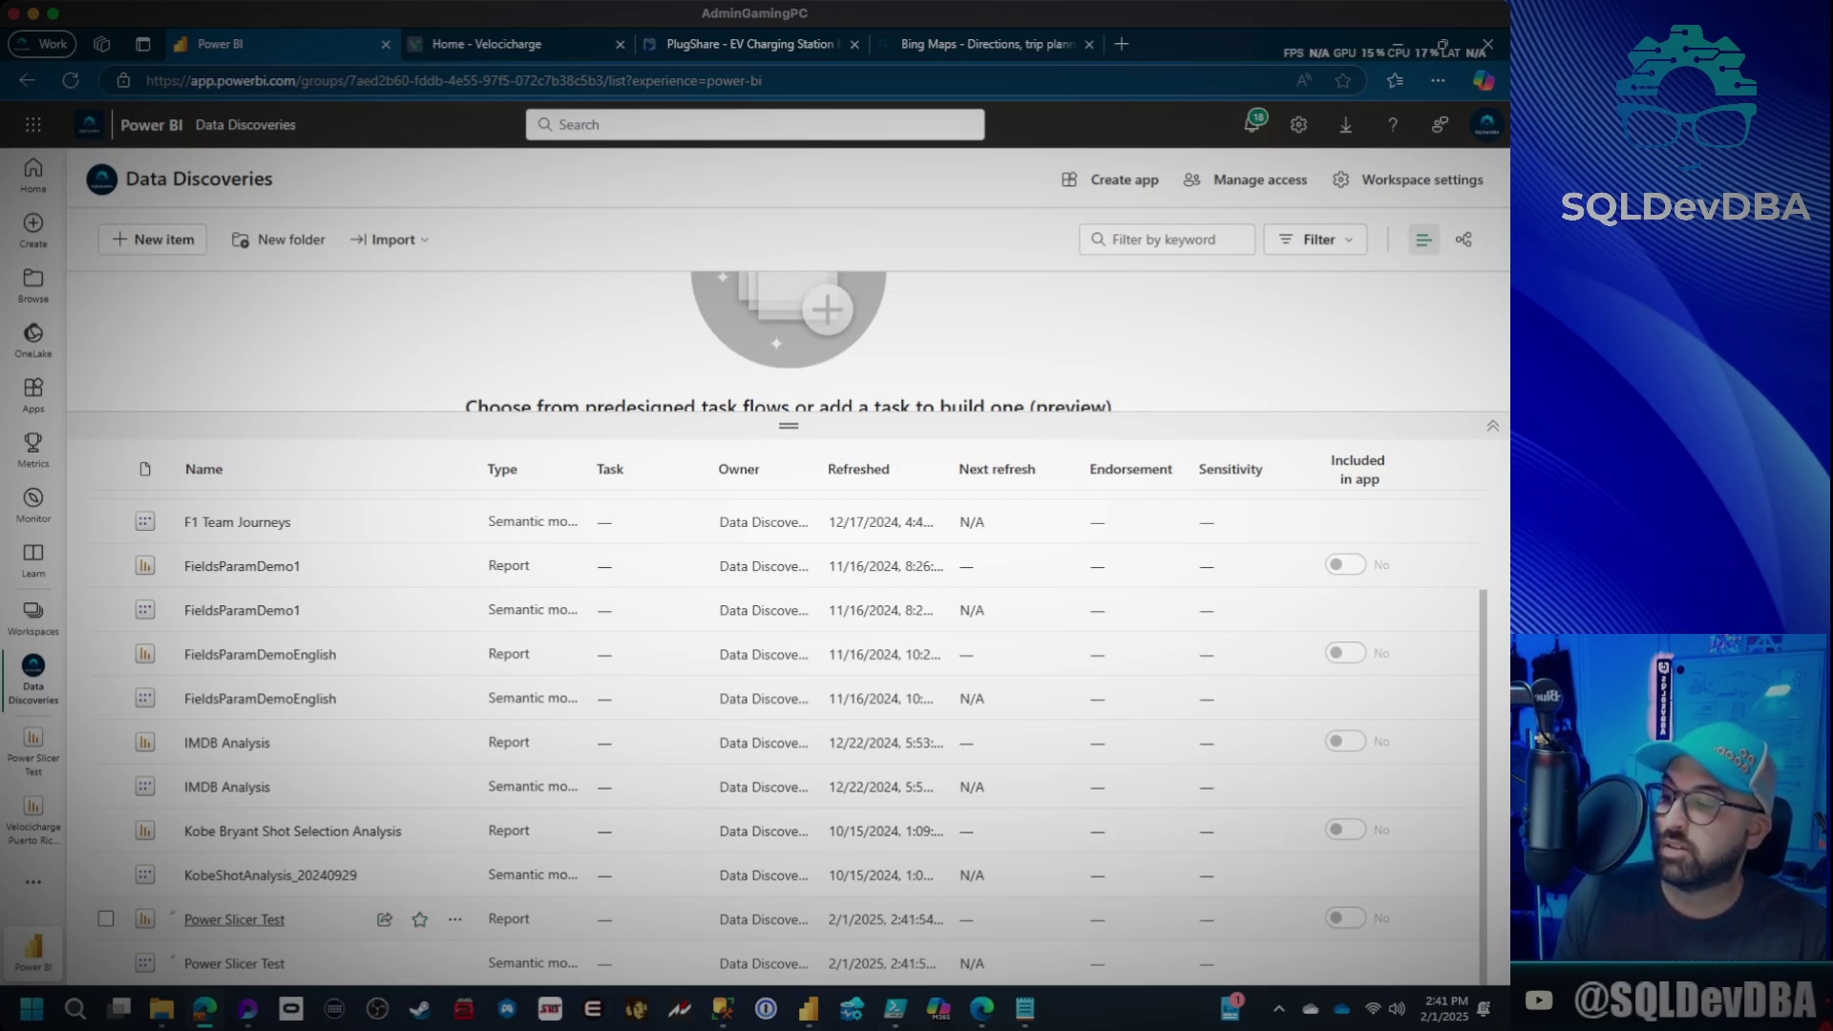
pyautogui.click(234, 919)
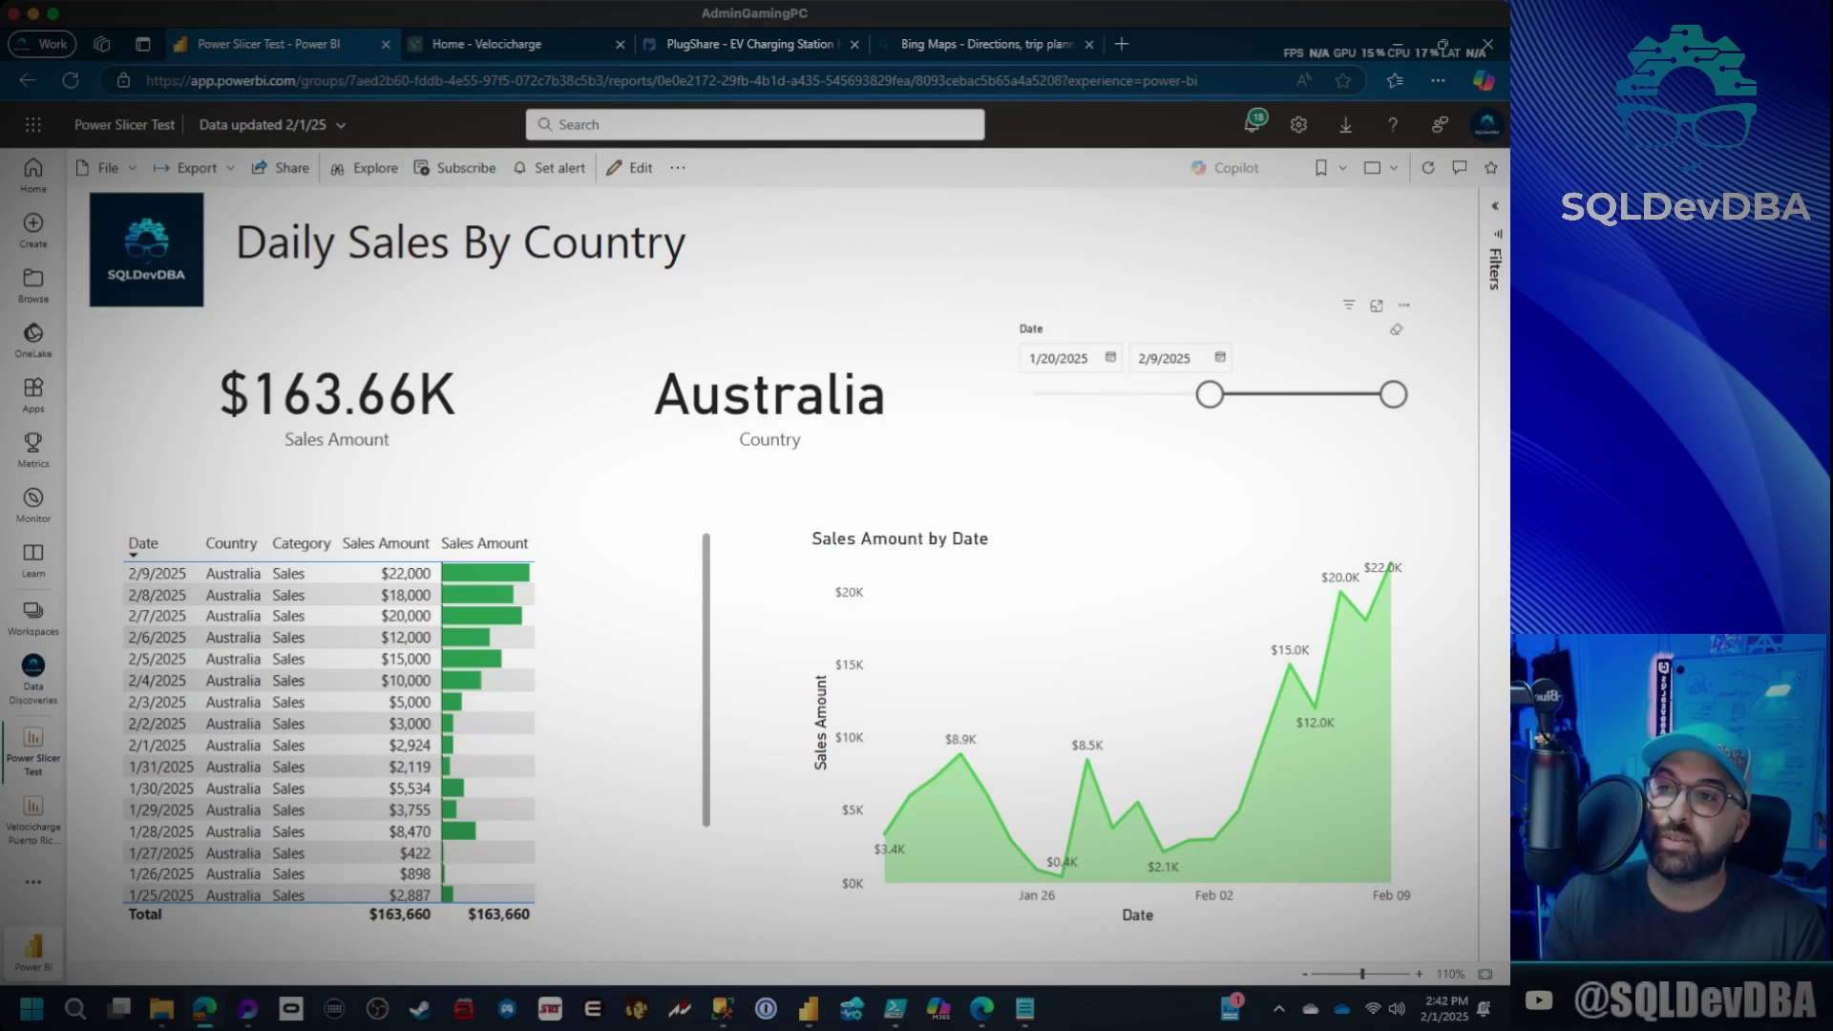
pyautogui.click(1427, 168)
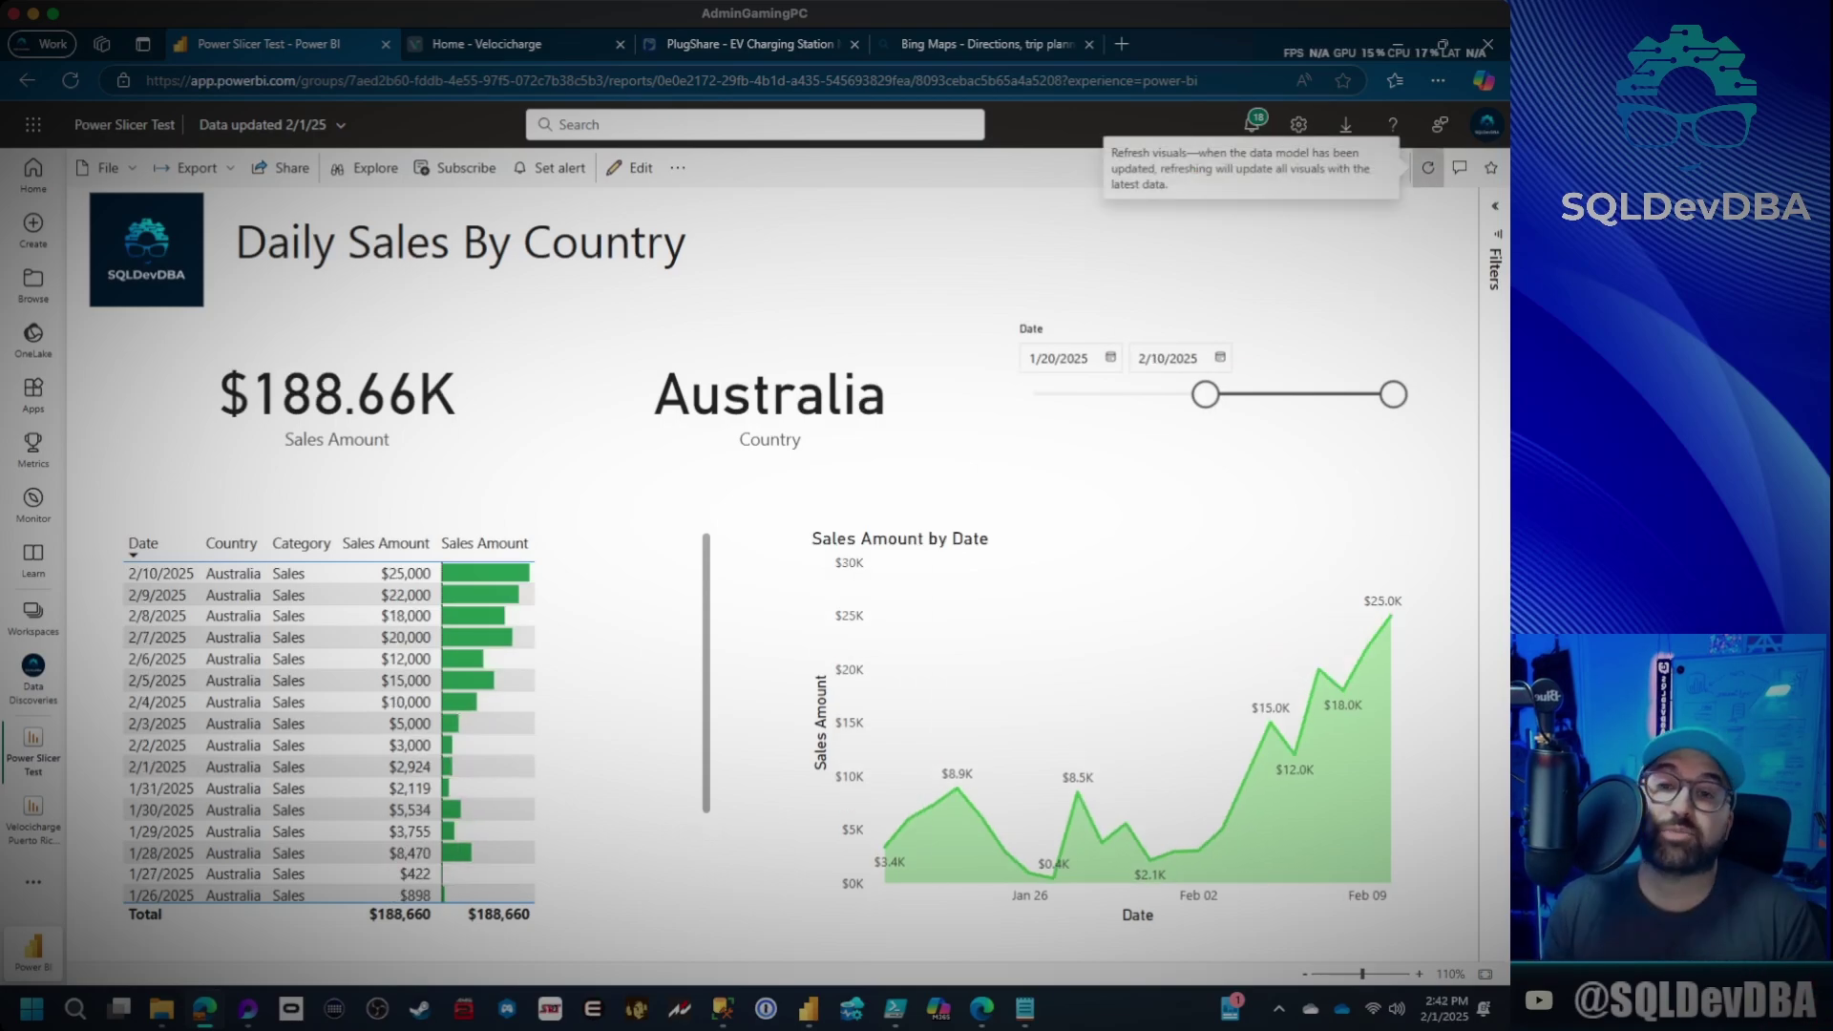